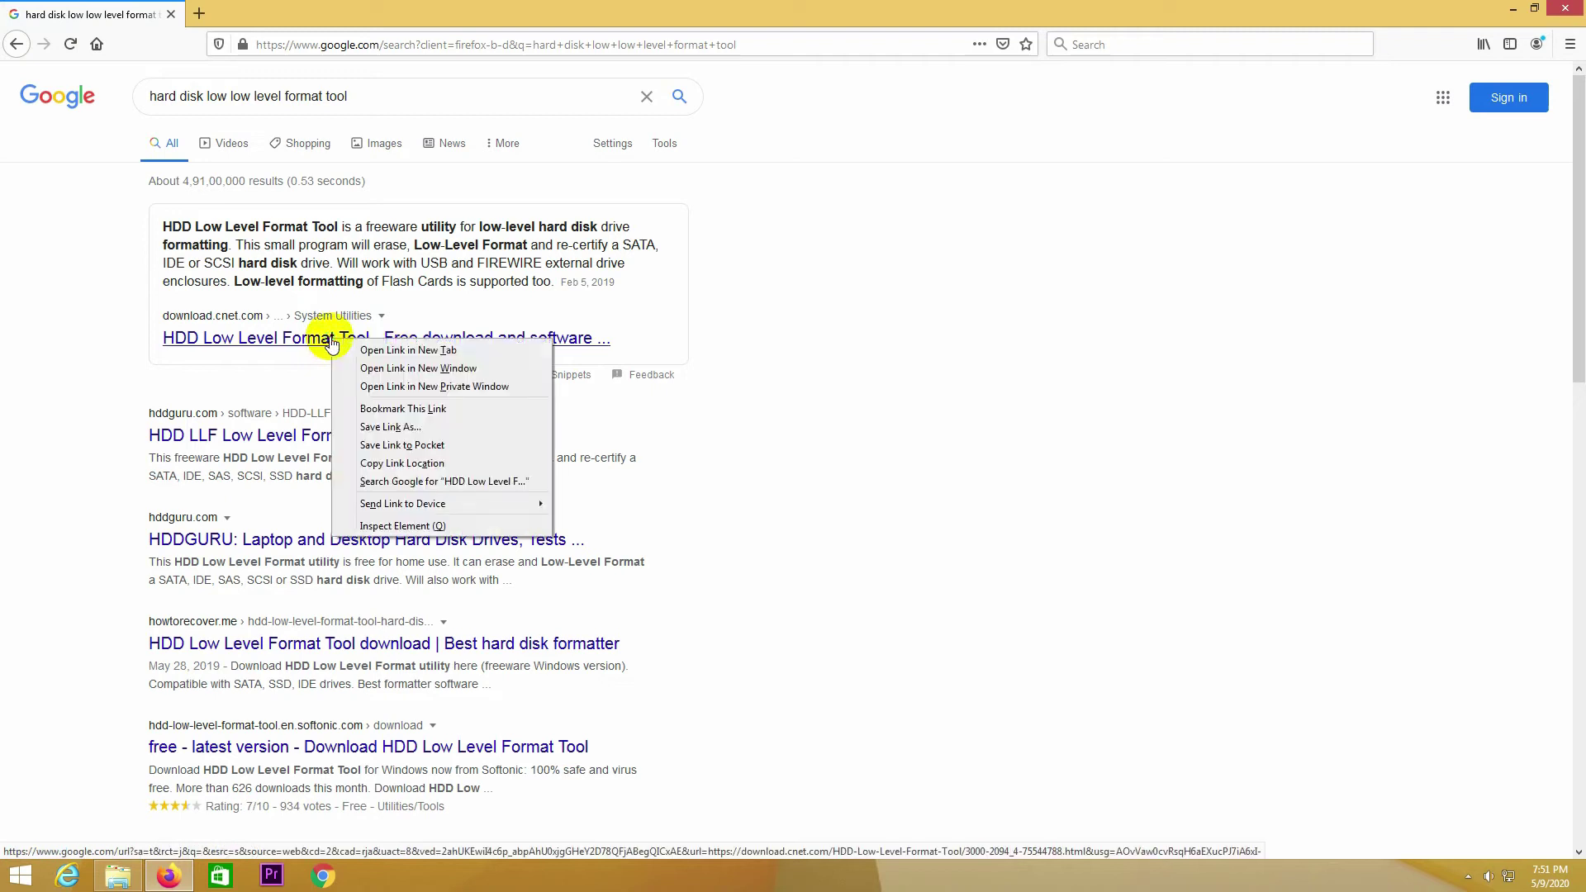
Step: Open the CNET and HDDGURU search results for the HDD Low Level Format Tool in new tabs
{"action": "left_click", "coordinate": [382, 353]}
{"action": "right_click", "coordinate": [321, 442]}
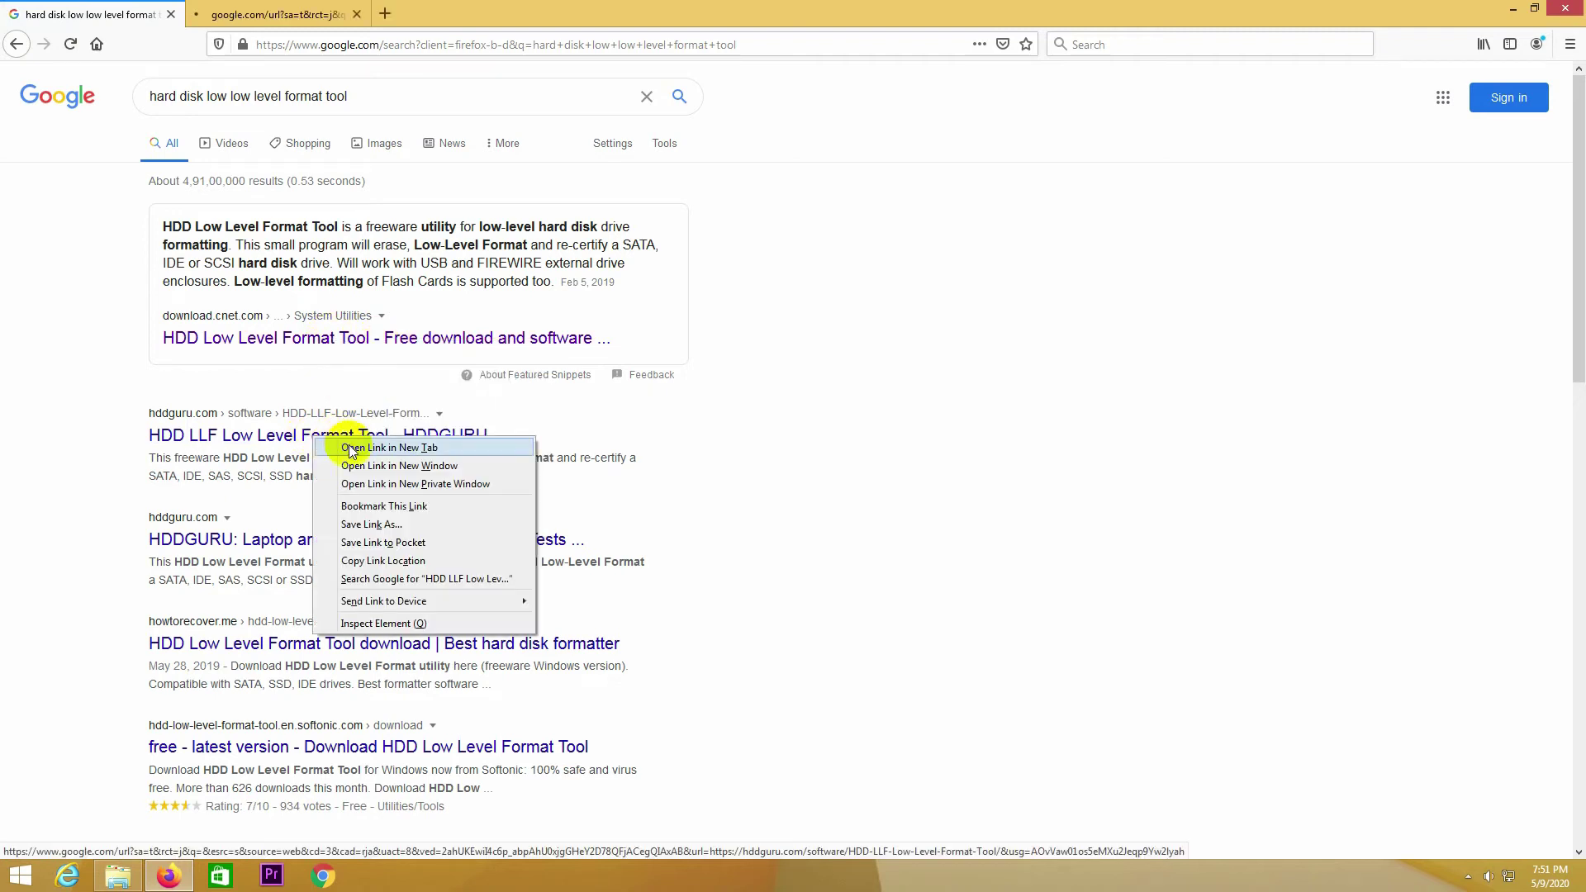
{"action": "left_click", "coordinate": [355, 447]}
Step: Examine the download options for the format tool on the HDDGURU and CNET pages
{"action": "left_click", "coordinate": [314, 14]}
{"action": "left_click", "coordinate": [446, 15]}
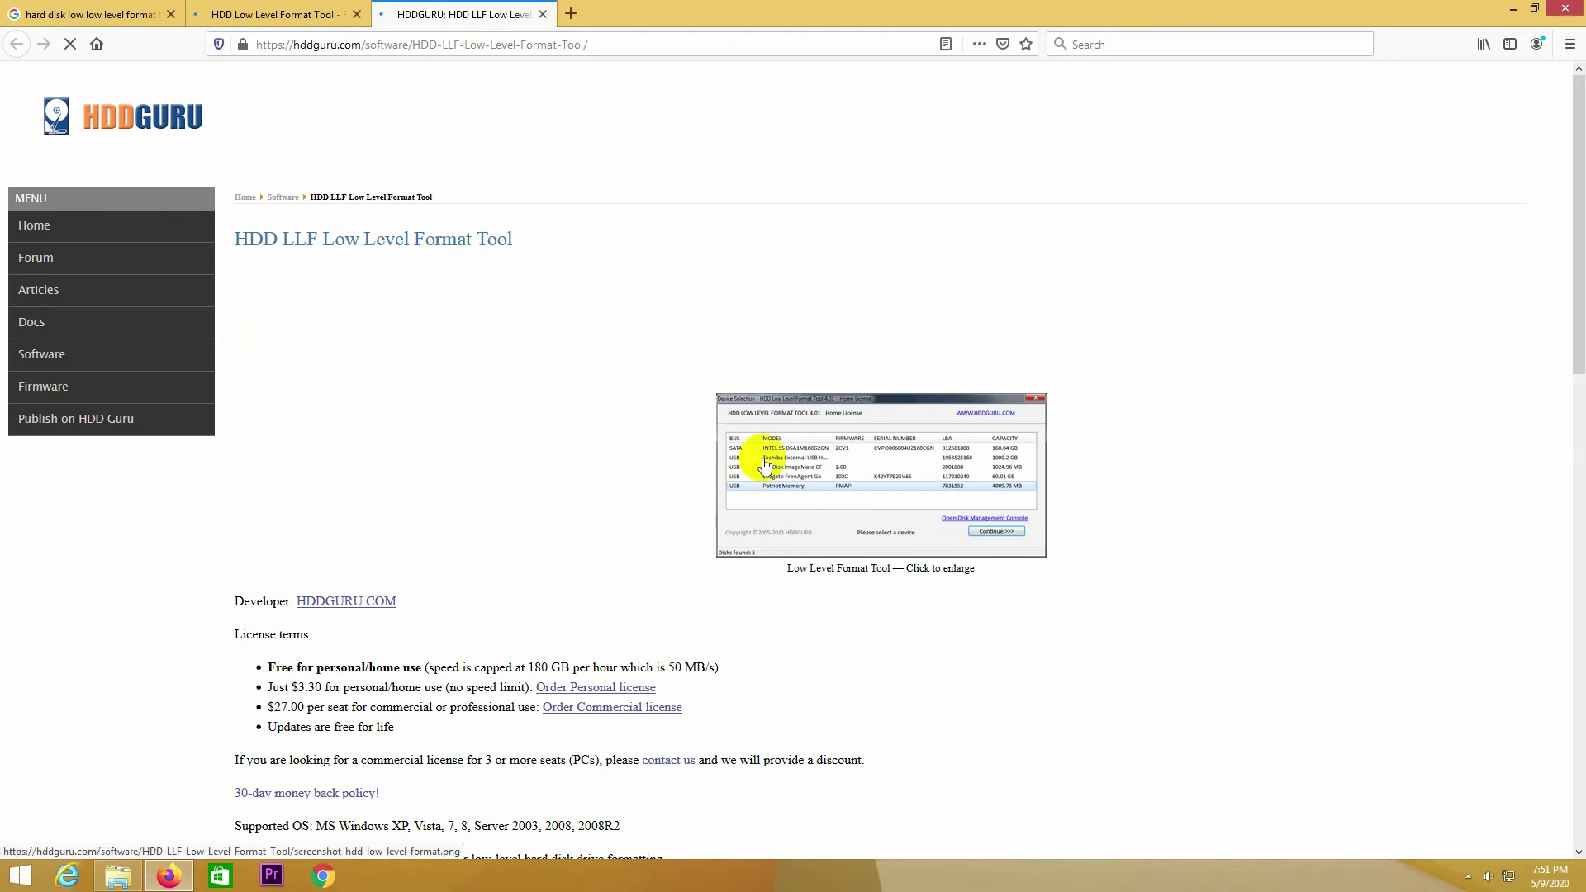
{"action": "scroll", "coordinate": [704, 296], "scroll_direction": "down", "scroll_amount": 15}
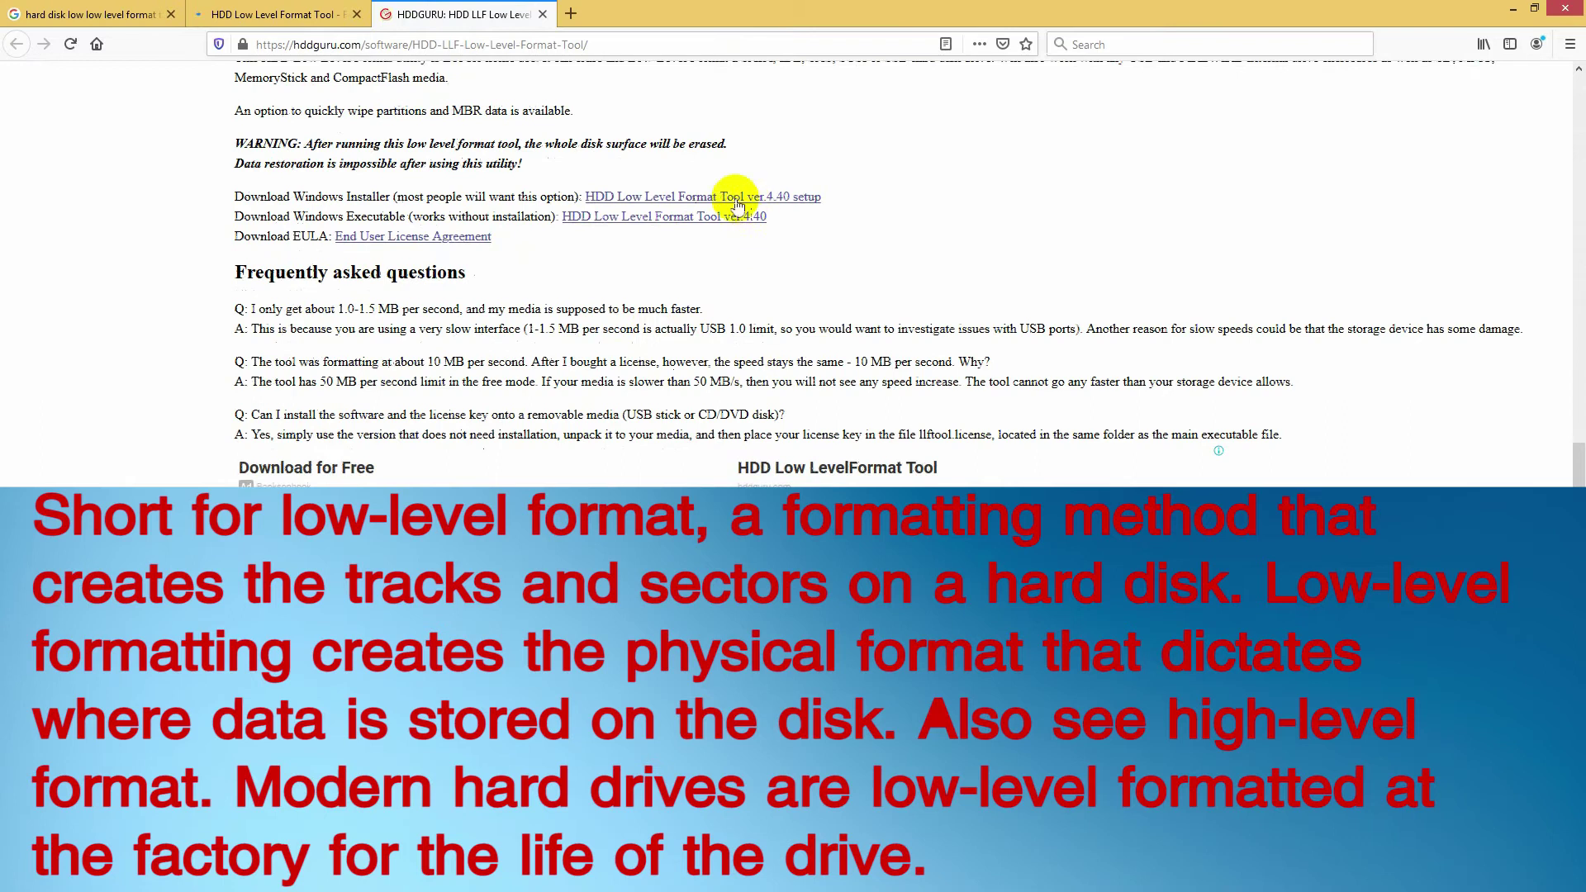
{"action": "left_click", "coordinate": [322, 13]}
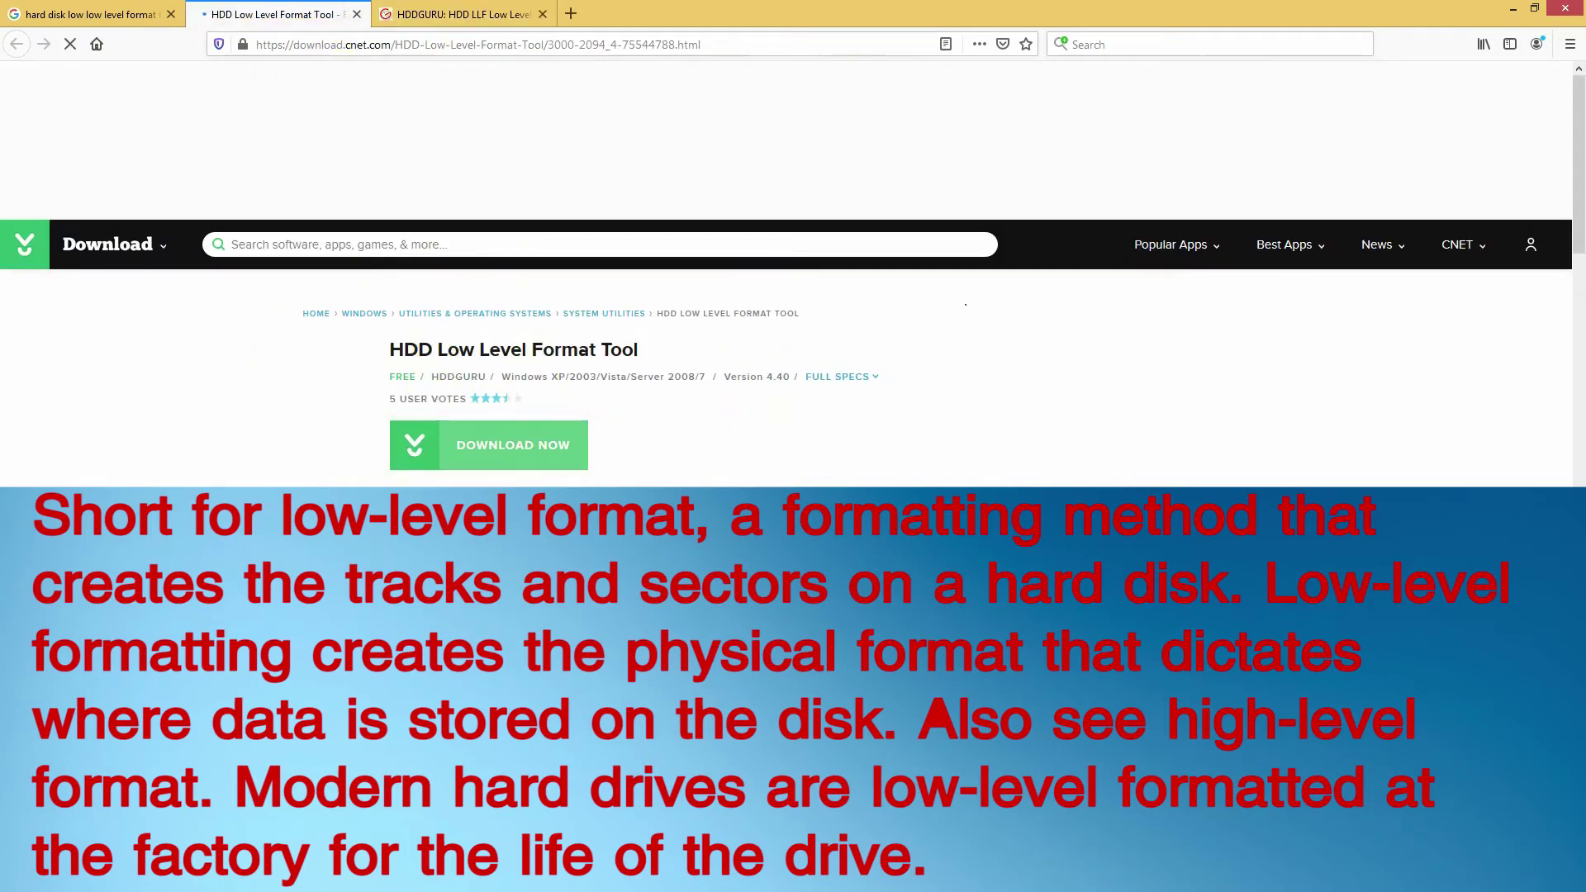
Step: Switch to the HDD LLF 4.40 folder in File Explorer, maximize its window and launch the HDDLLFsetup.4.40 installer
{"action": "key", "text": "alt+Tab"}
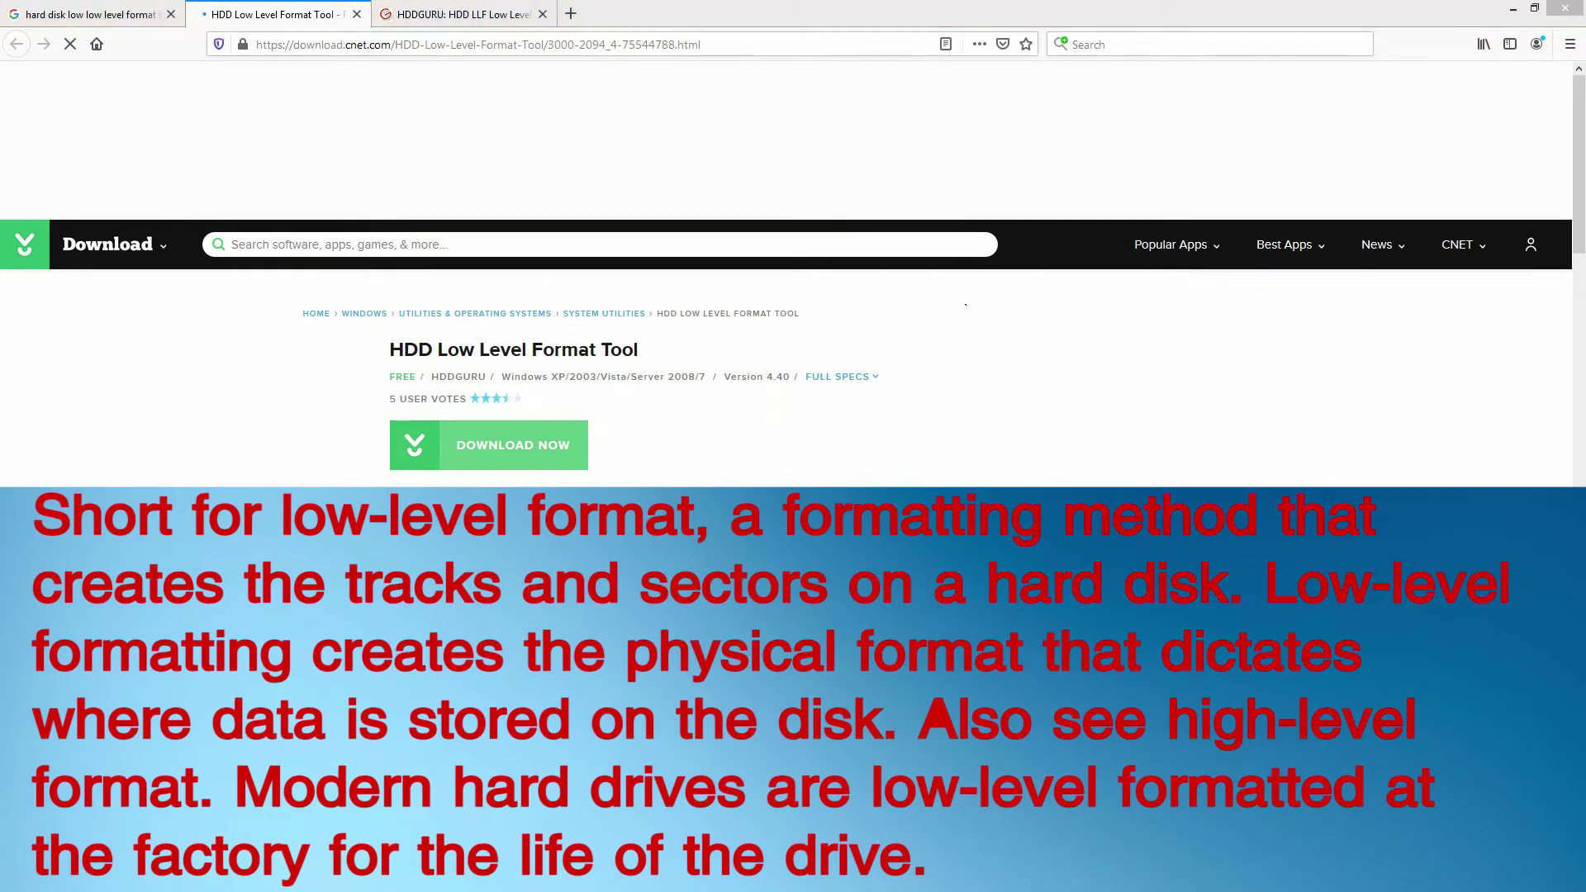
{"action": "left_click", "coordinate": [930, 173]}
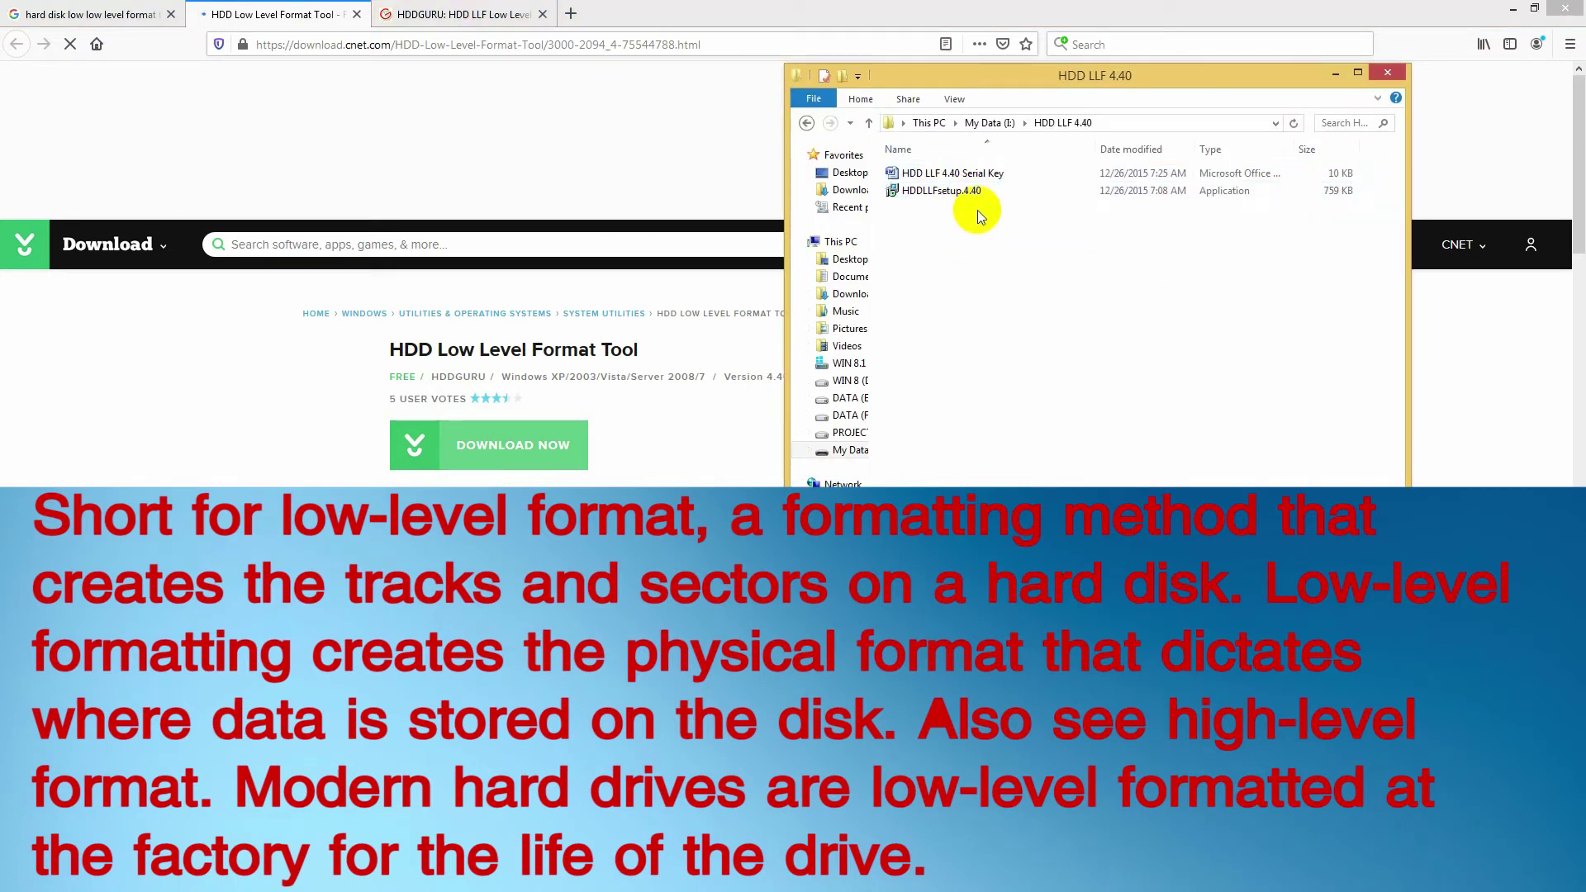
{"action": "left_click", "coordinate": [960, 196]}
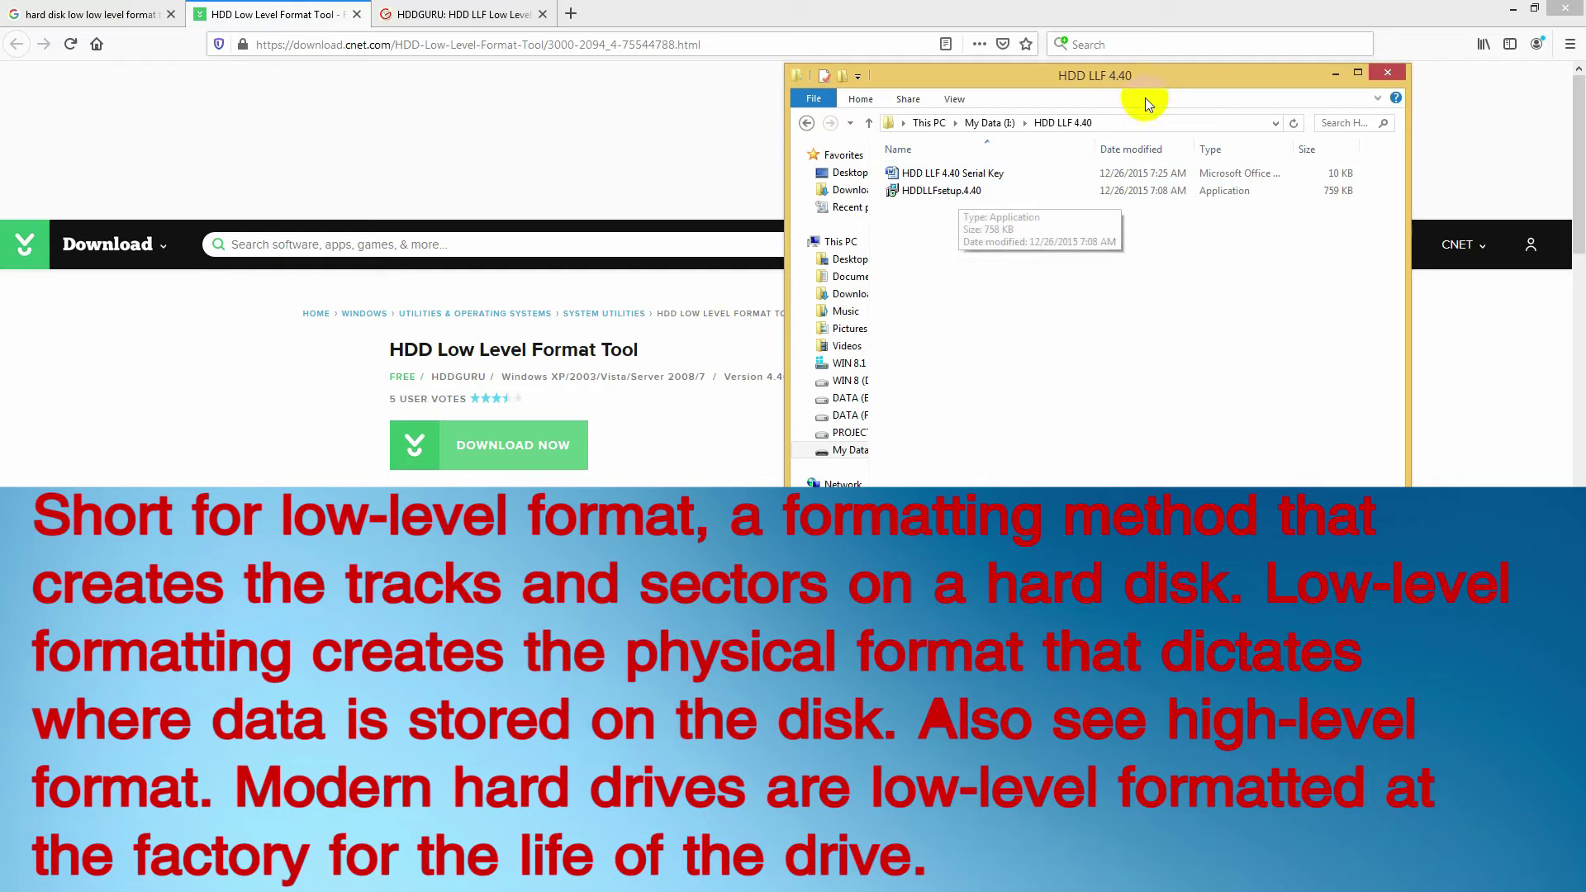
{"action": "double_click", "coordinate": [1155, 75]}
{"action": "double_click", "coordinate": [157, 122]}
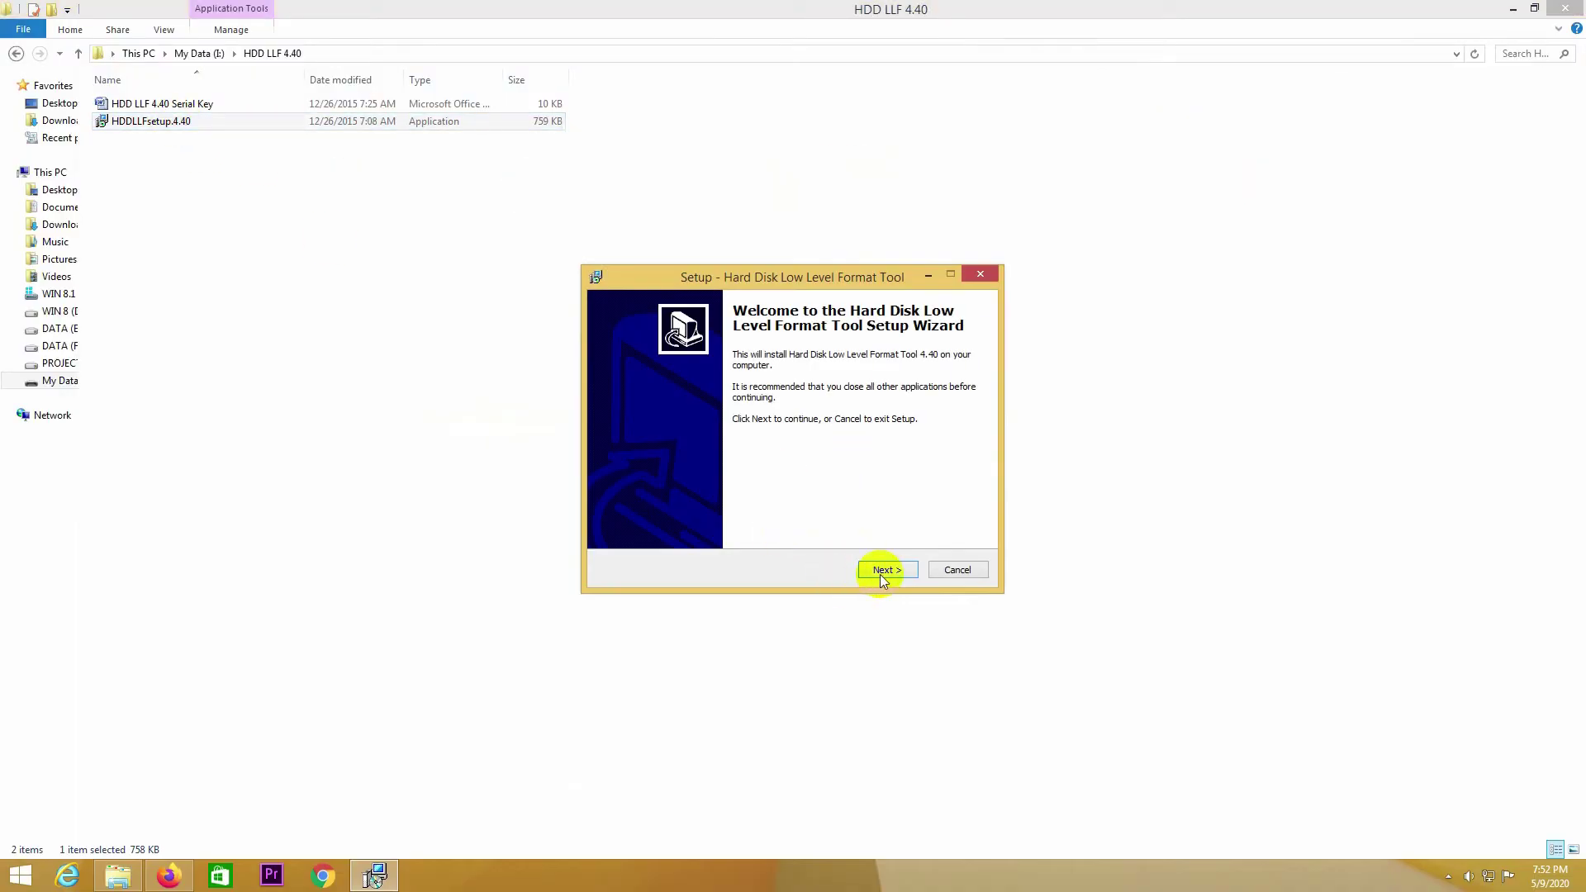
Step: Install Hard Disk Low Level Format Tool 4.40 with the default setup choices and accept its license agreement
{"action": "left_click", "coordinate": [882, 572]}
{"action": "left_click", "coordinate": [883, 572]}
{"action": "left_click", "coordinate": [882, 572]}
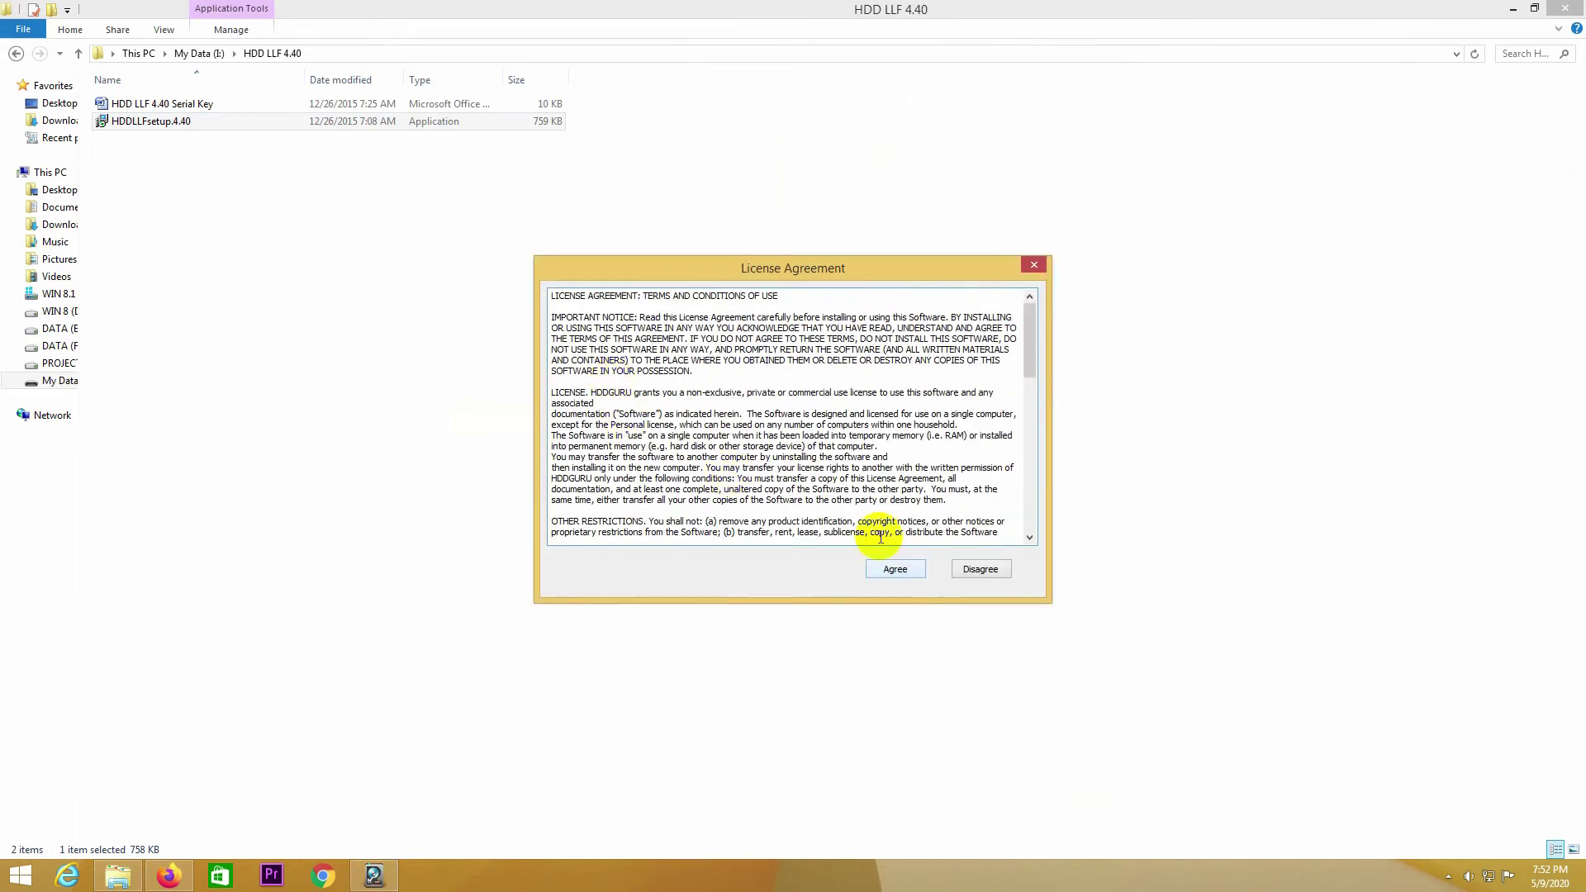
{"action": "left_click", "coordinate": [896, 570]}
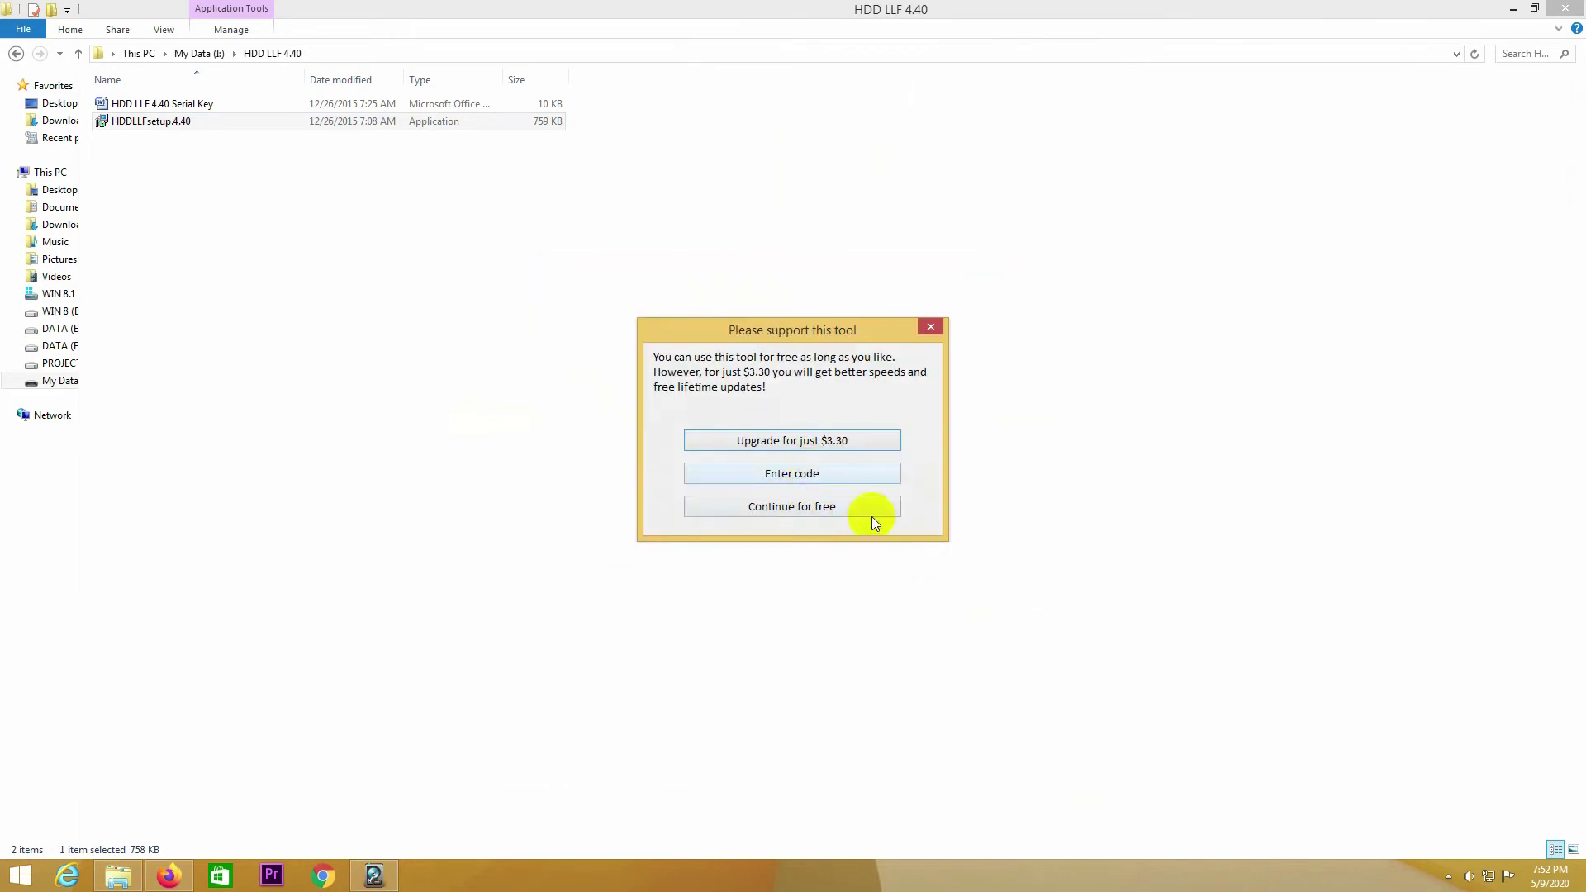
Step: Choose to enter a license code and copy the code from the HDD LLF 4.40 Serial Key document
{"action": "left_click", "coordinate": [826, 474]}
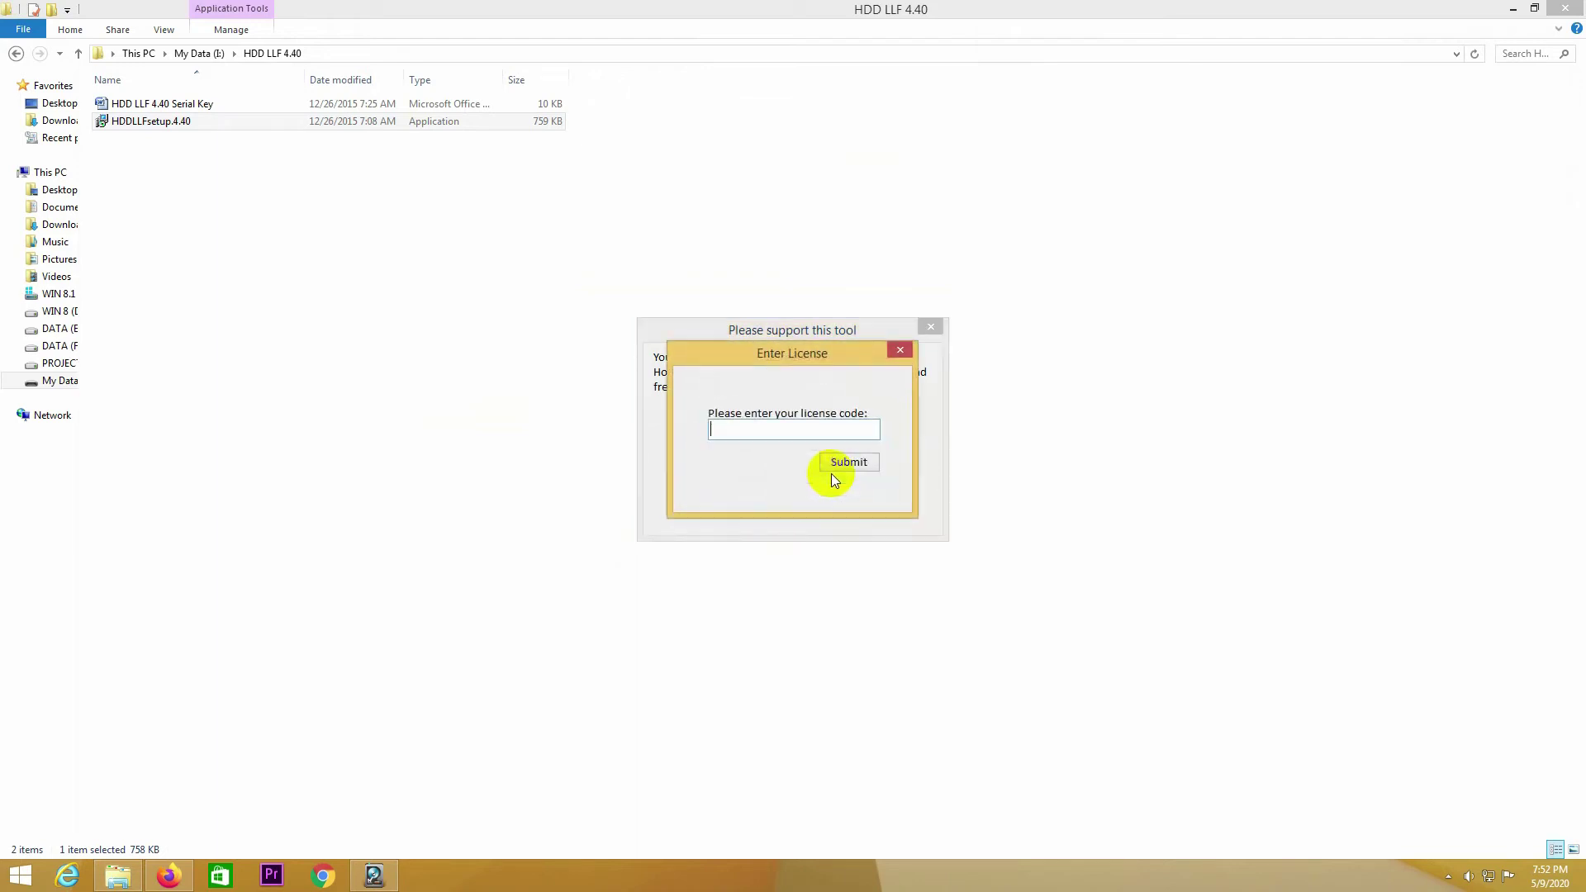
{"action": "double_click", "coordinate": [186, 106]}
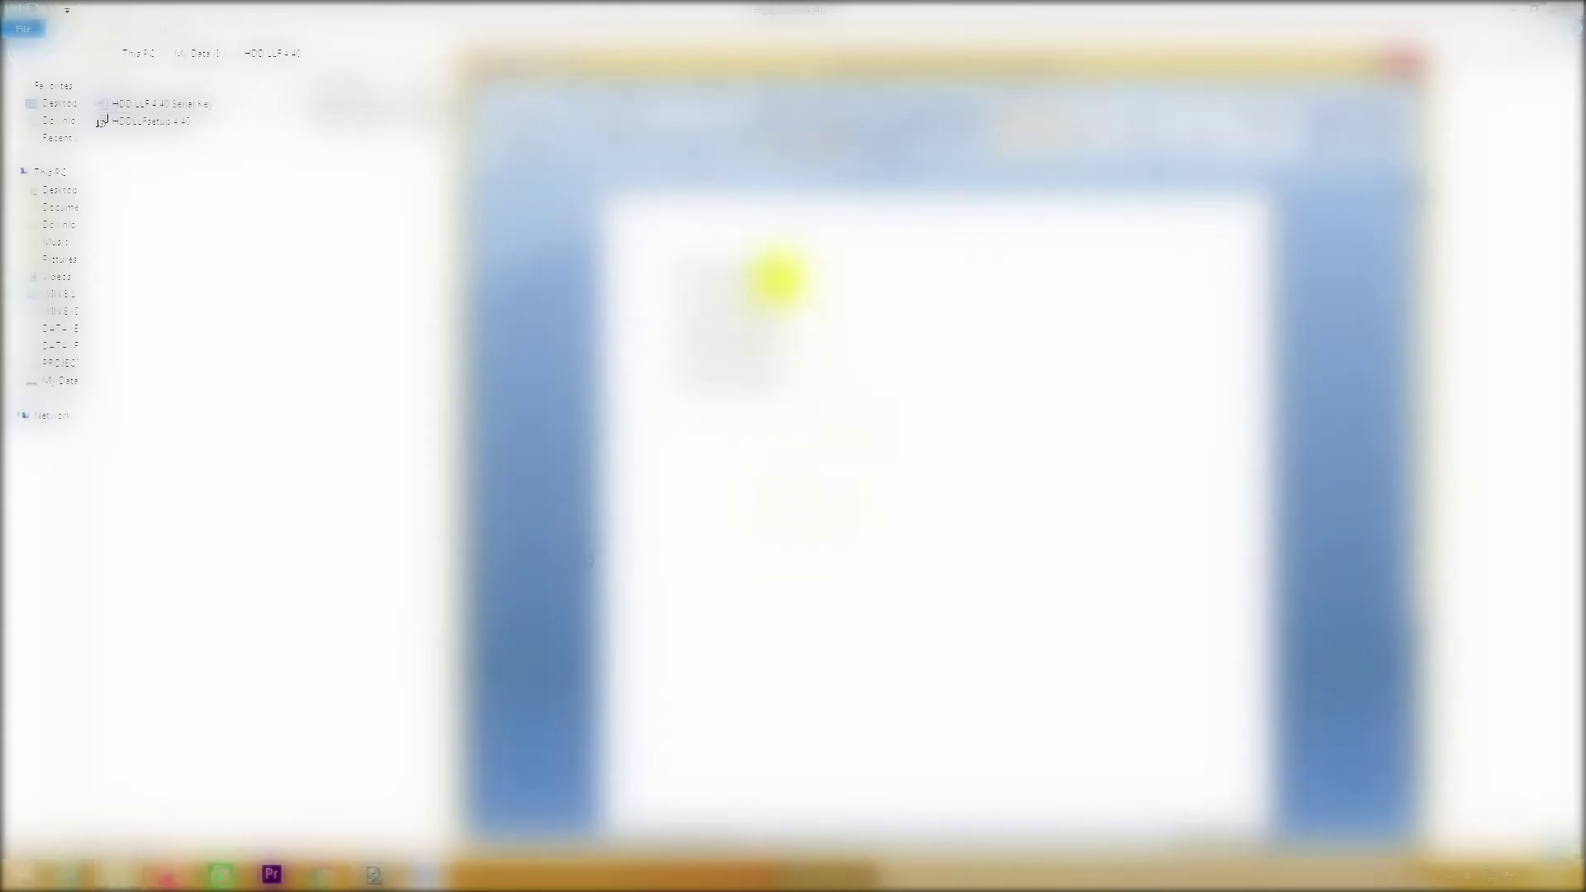
{"action": "left_click_drag", "start_coordinate": [783, 273], "coordinate": [708, 268]}
{"action": "right_click", "coordinate": [742, 285]}
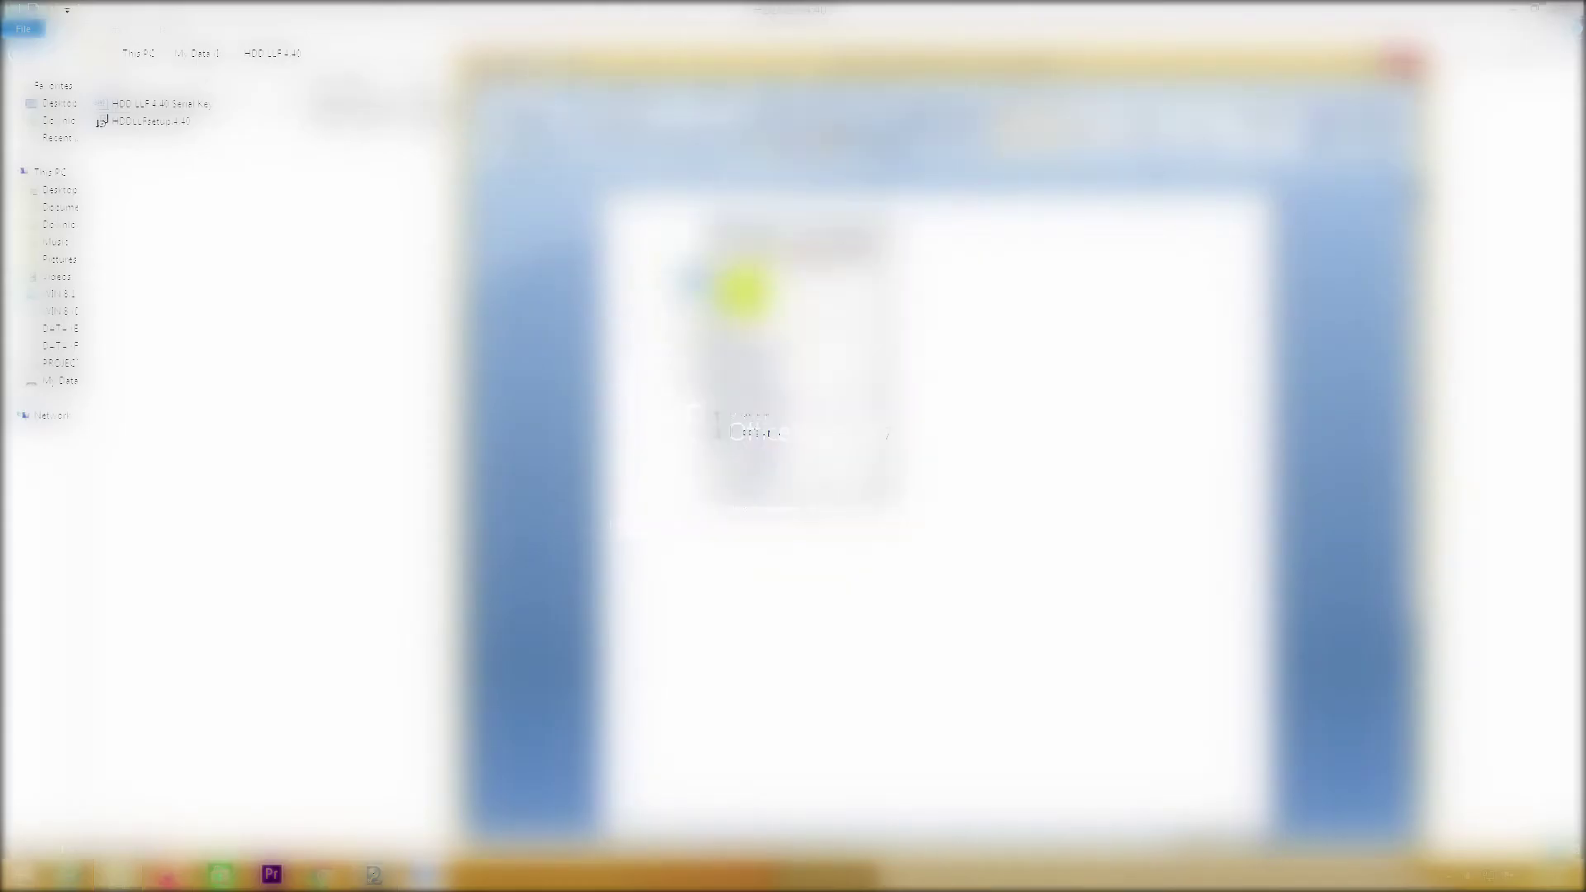
{"action": "left_click", "coordinate": [753, 294]}
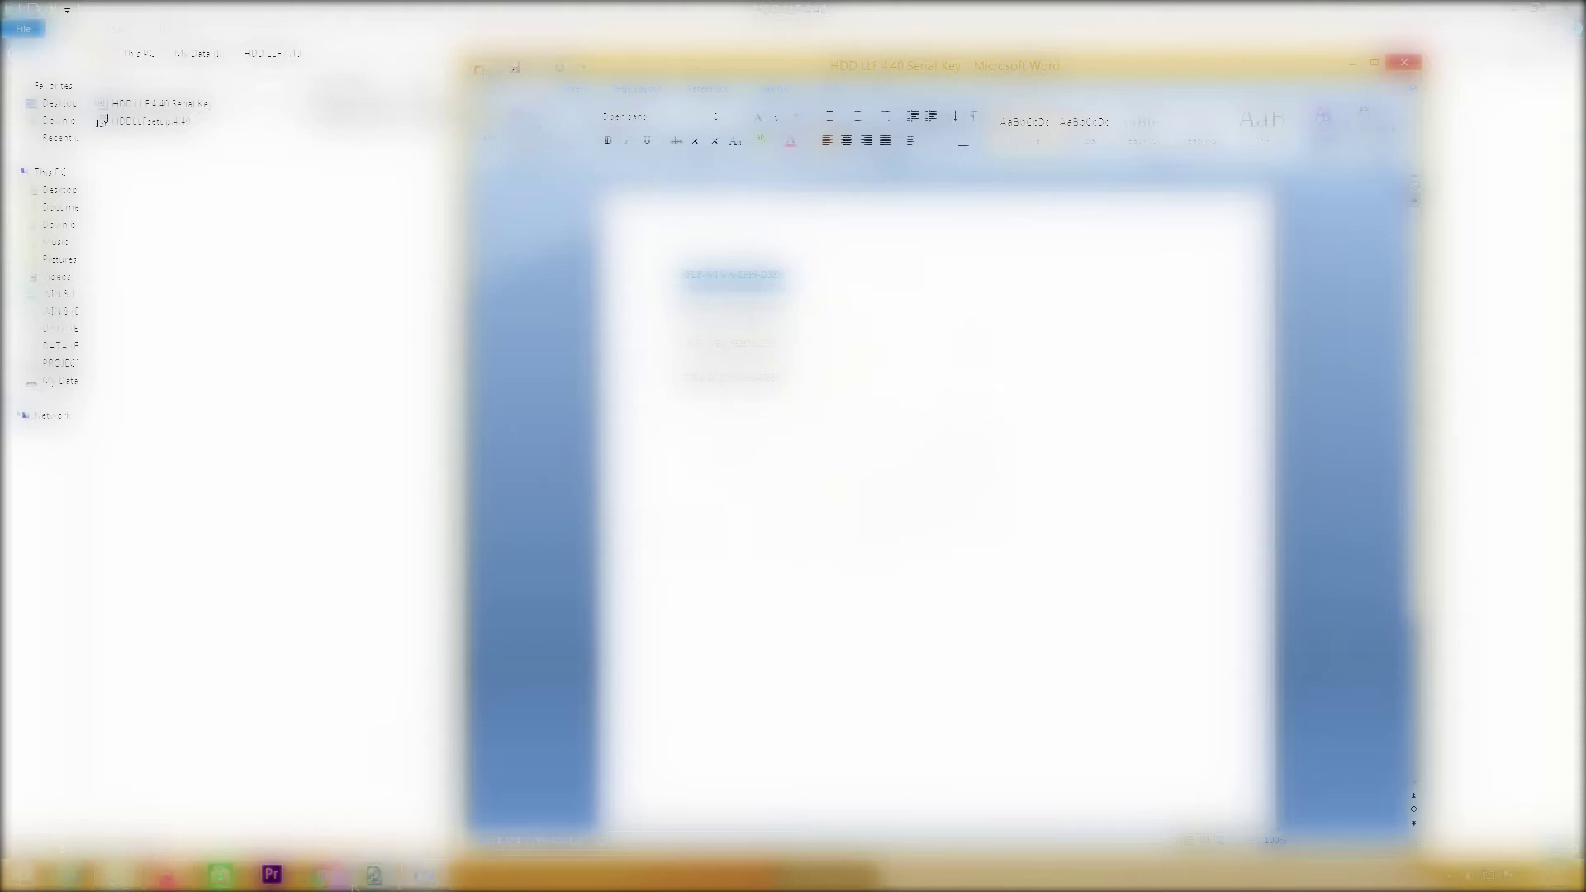
Step: Paste the license code into the Enter License dialog, submit it, and close the serial key document
{"action": "key", "text": "alt+Tab"}
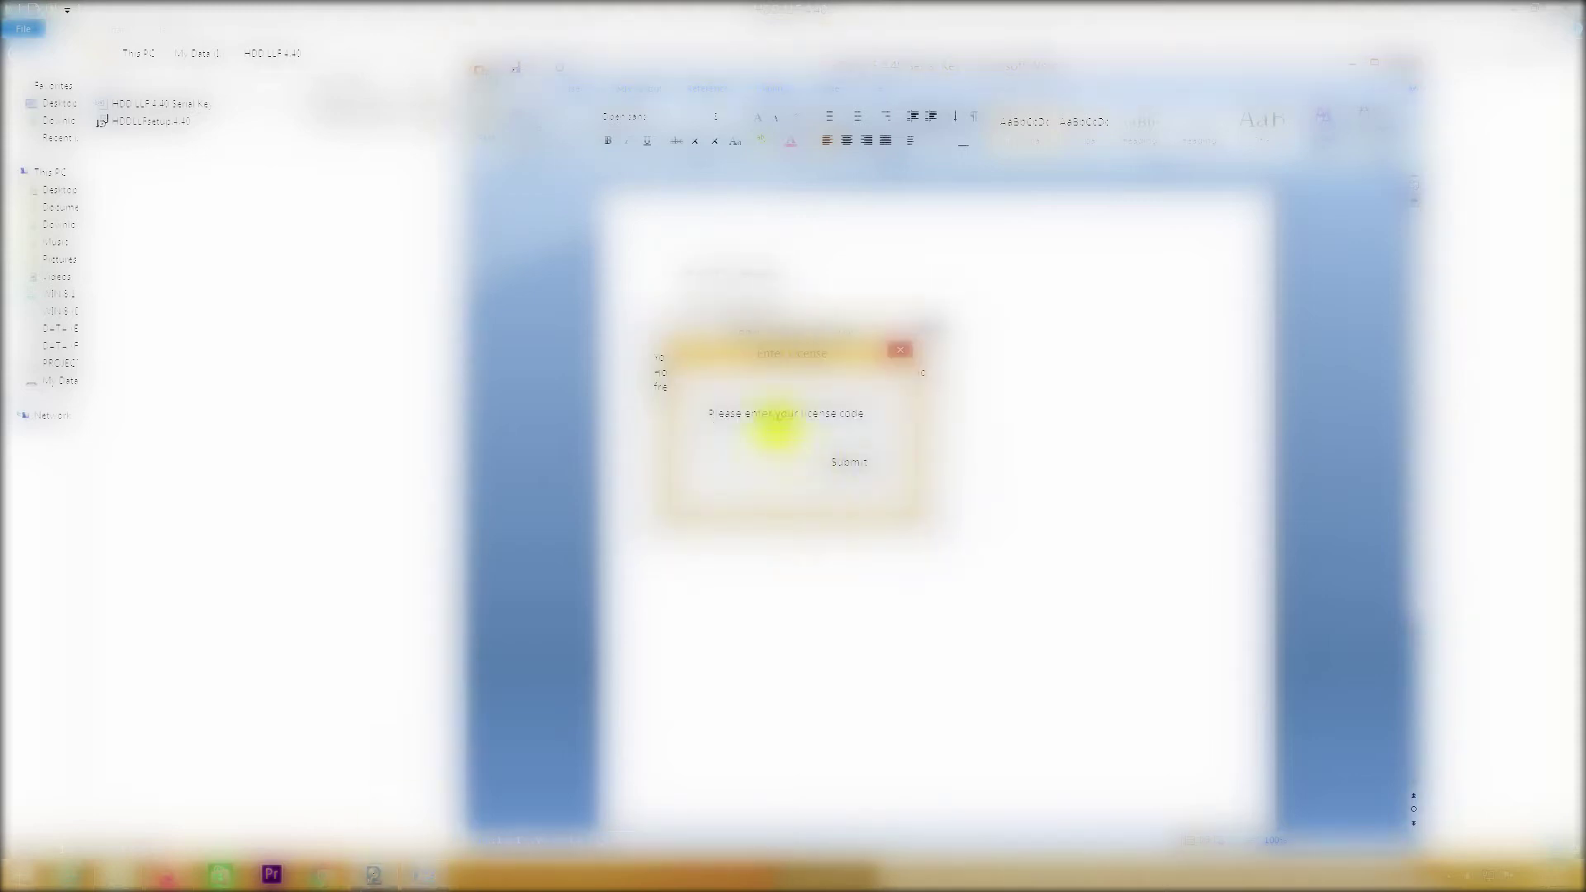
{"action": "key", "text": "ctrl+v"}
{"action": "left_click", "coordinate": [847, 461]}
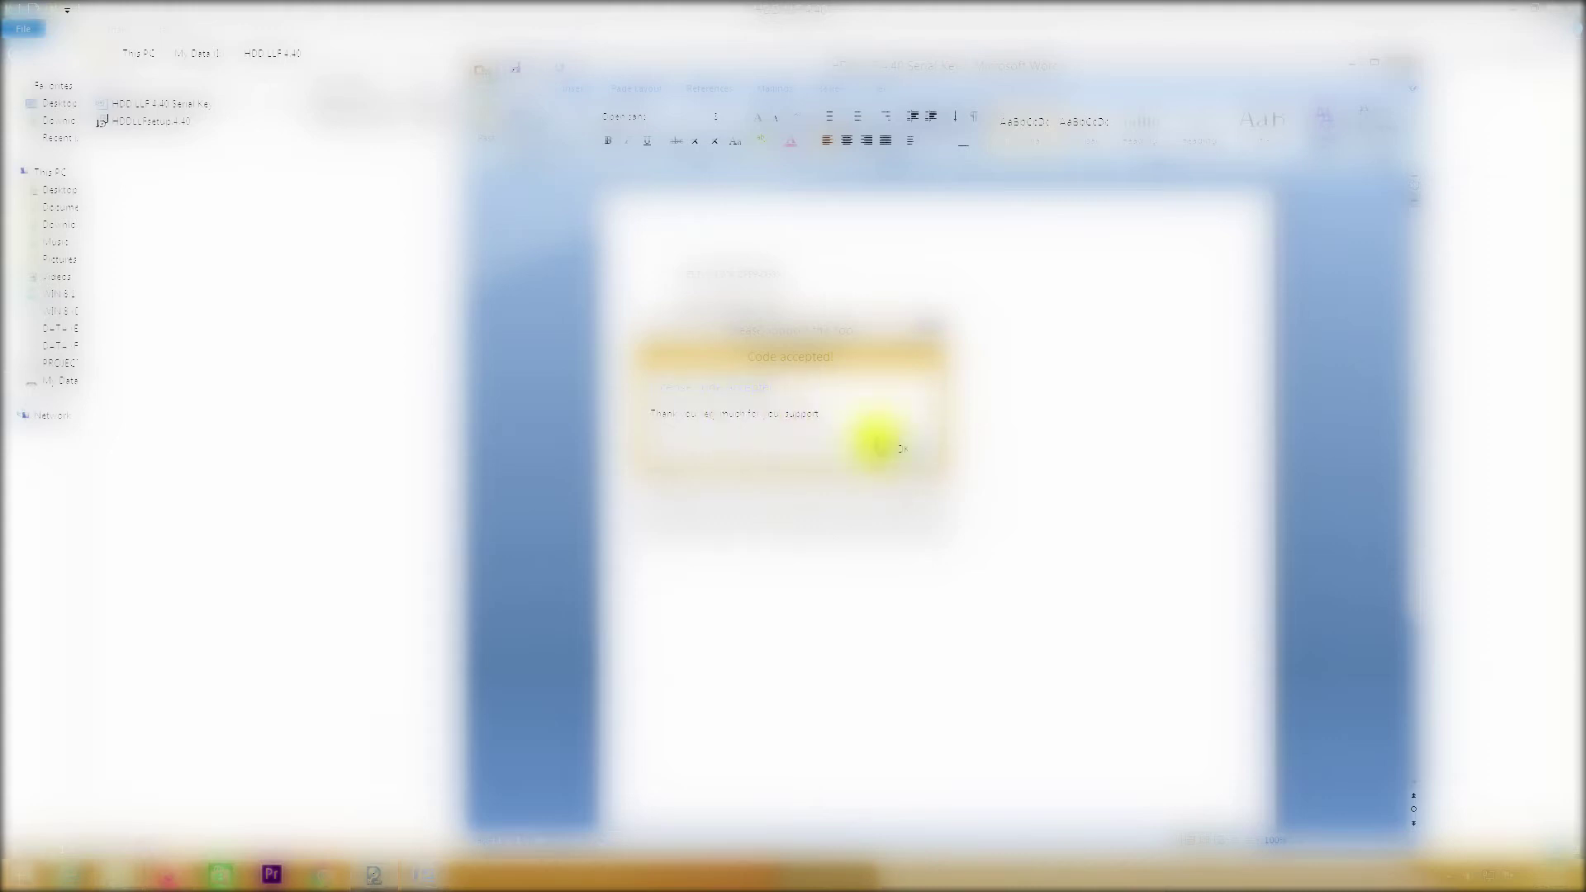
{"action": "left_click", "coordinate": [892, 448]}
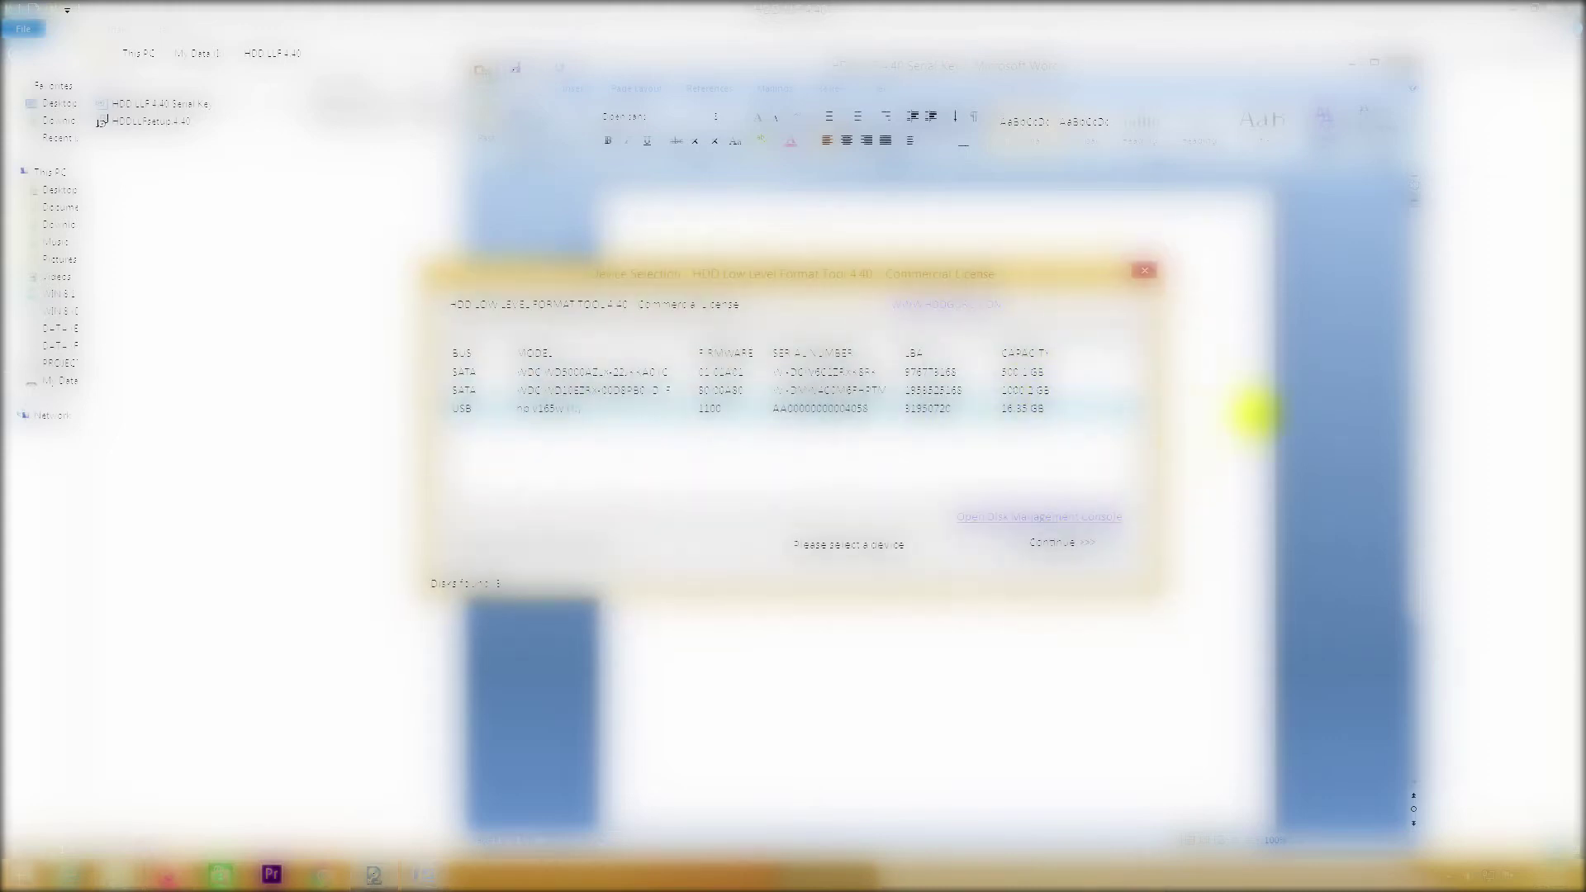
{"action": "left_click", "coordinate": [1396, 64]}
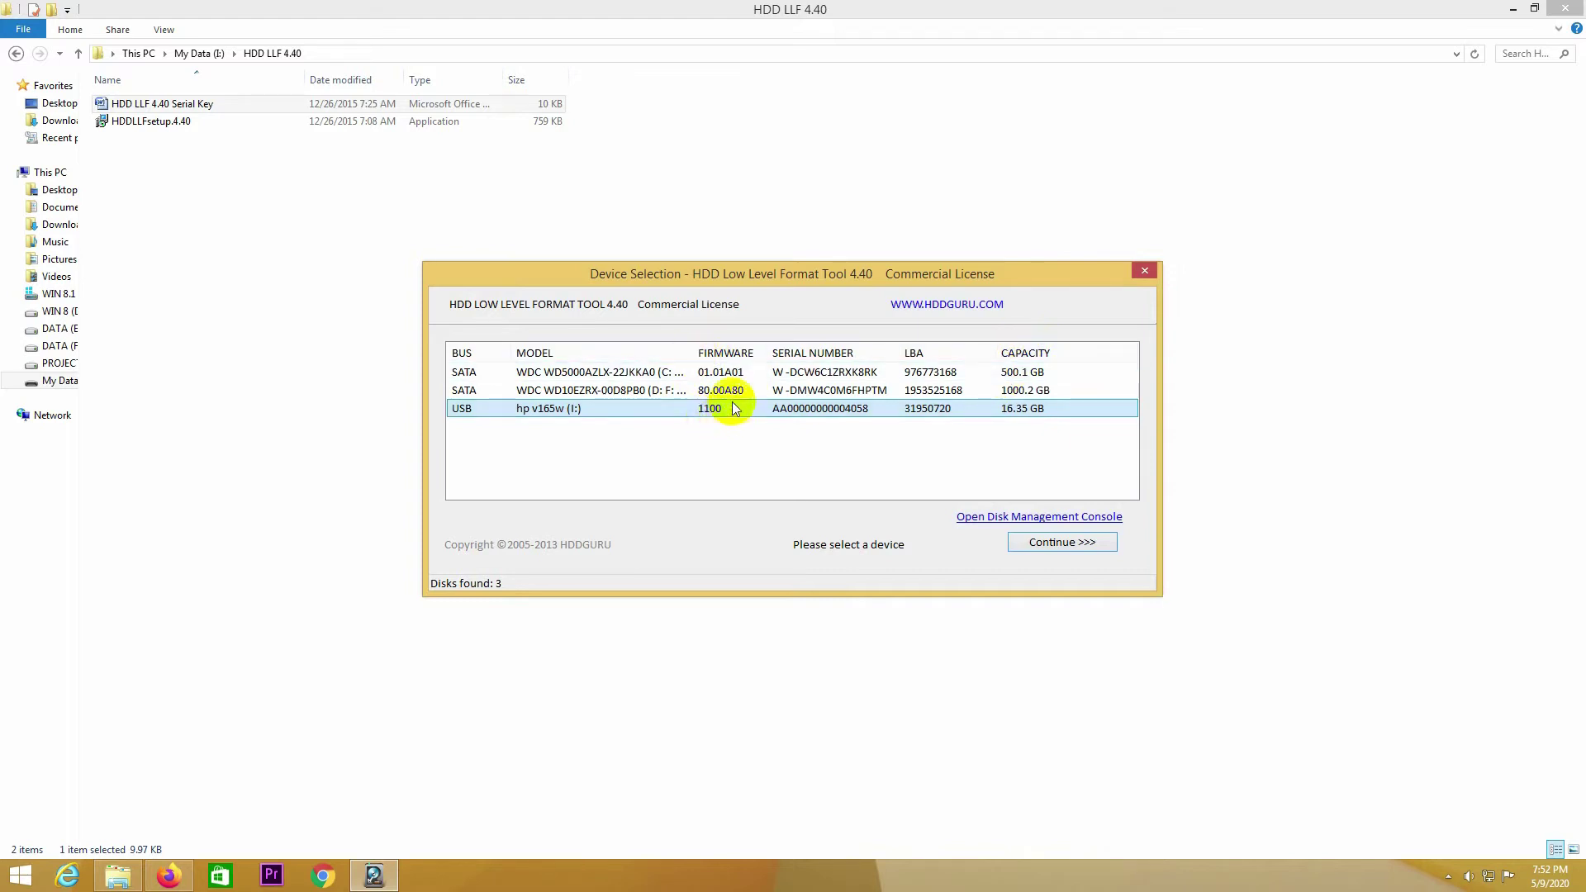
{"action": "left_click", "coordinate": [622, 391]}
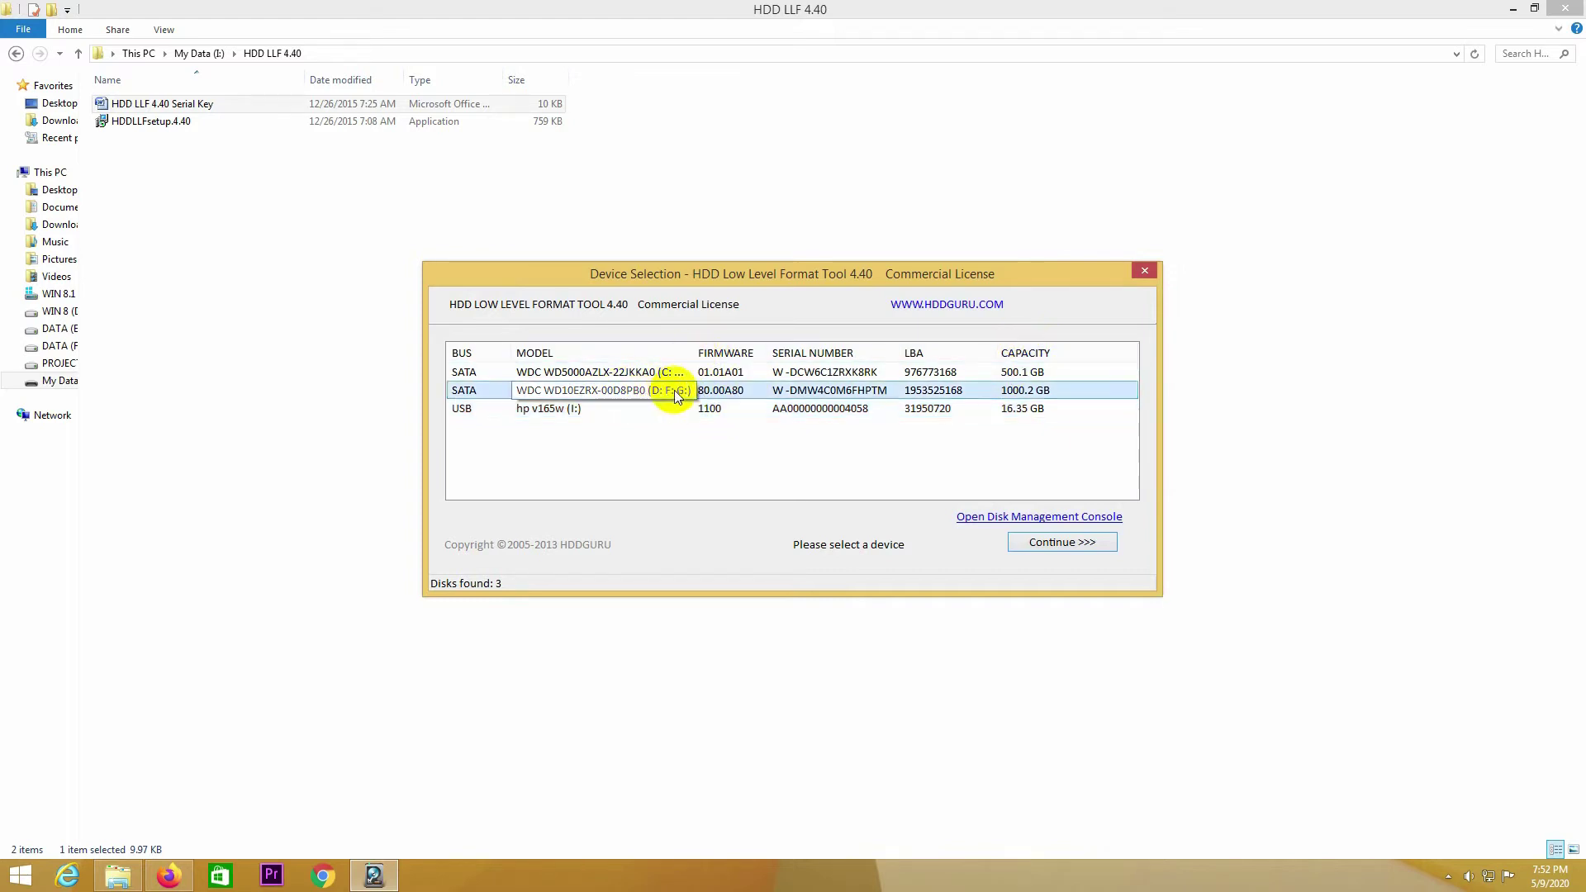
{"action": "left_click_drag", "start_coordinate": [693, 357], "coordinate": [633, 355]}
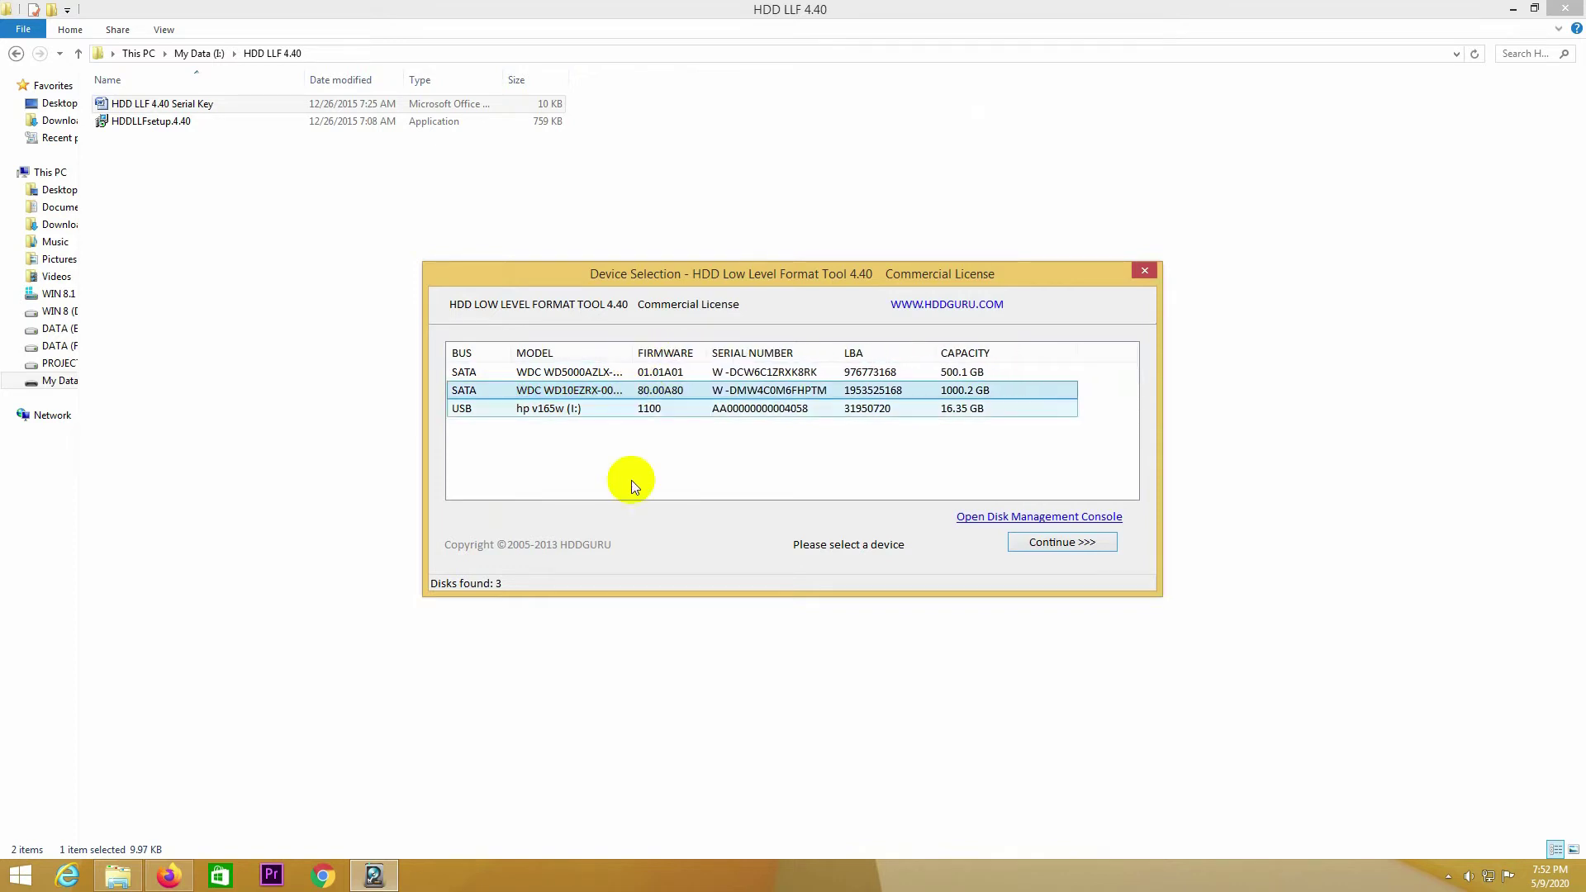
{"action": "left_click", "coordinate": [631, 479]}
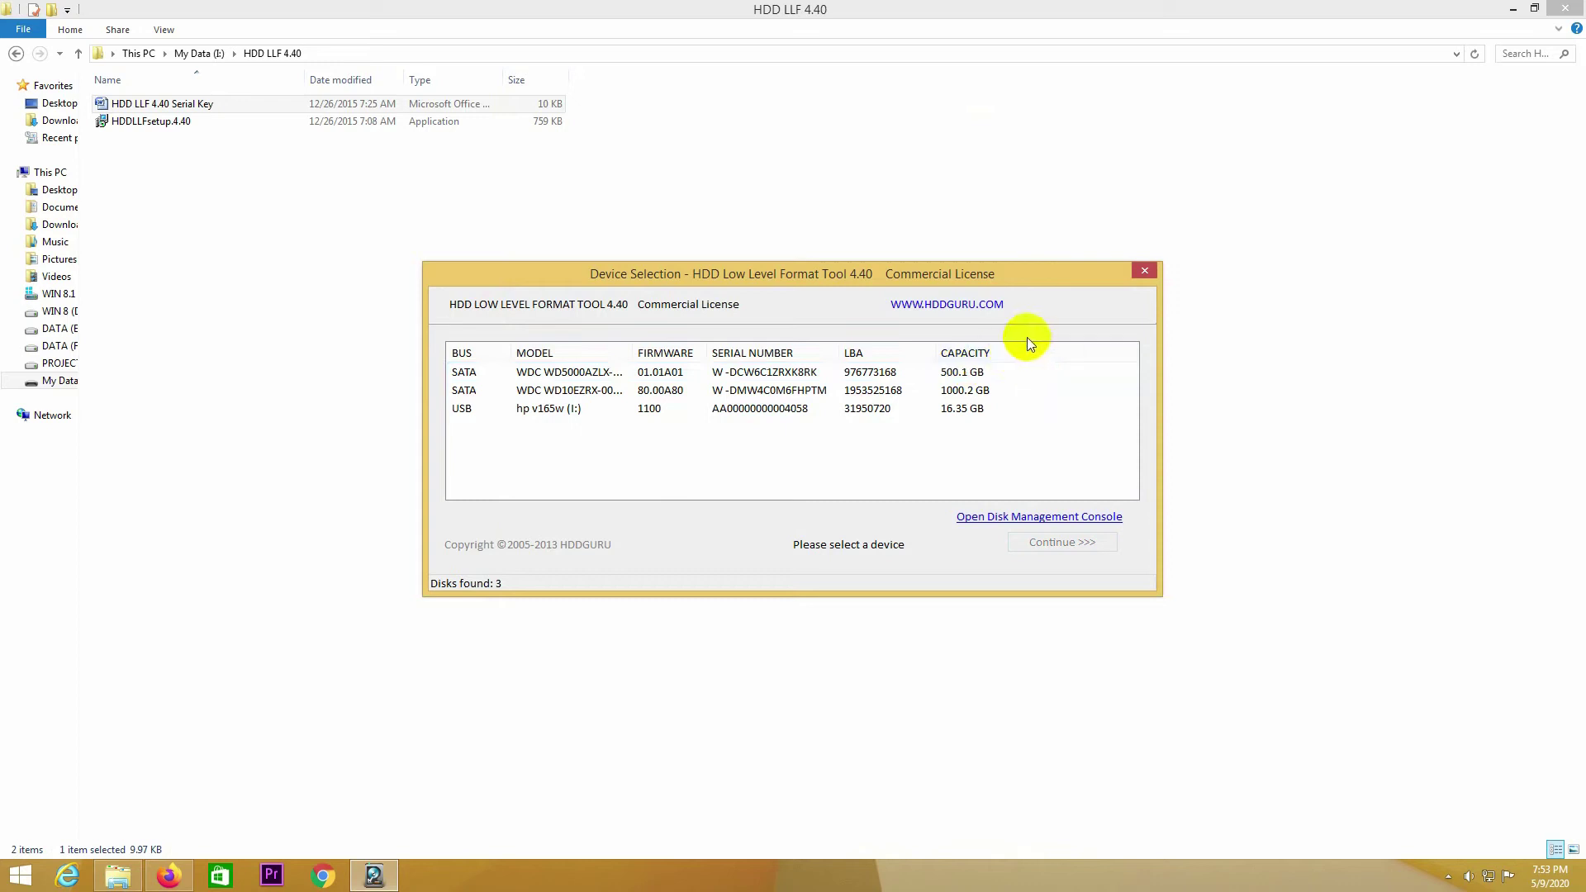
Step: Close the device selection window and relaunch Hard Disk Low Level Format Tool through a system search for "low"
{"action": "left_click", "coordinate": [1146, 270]}
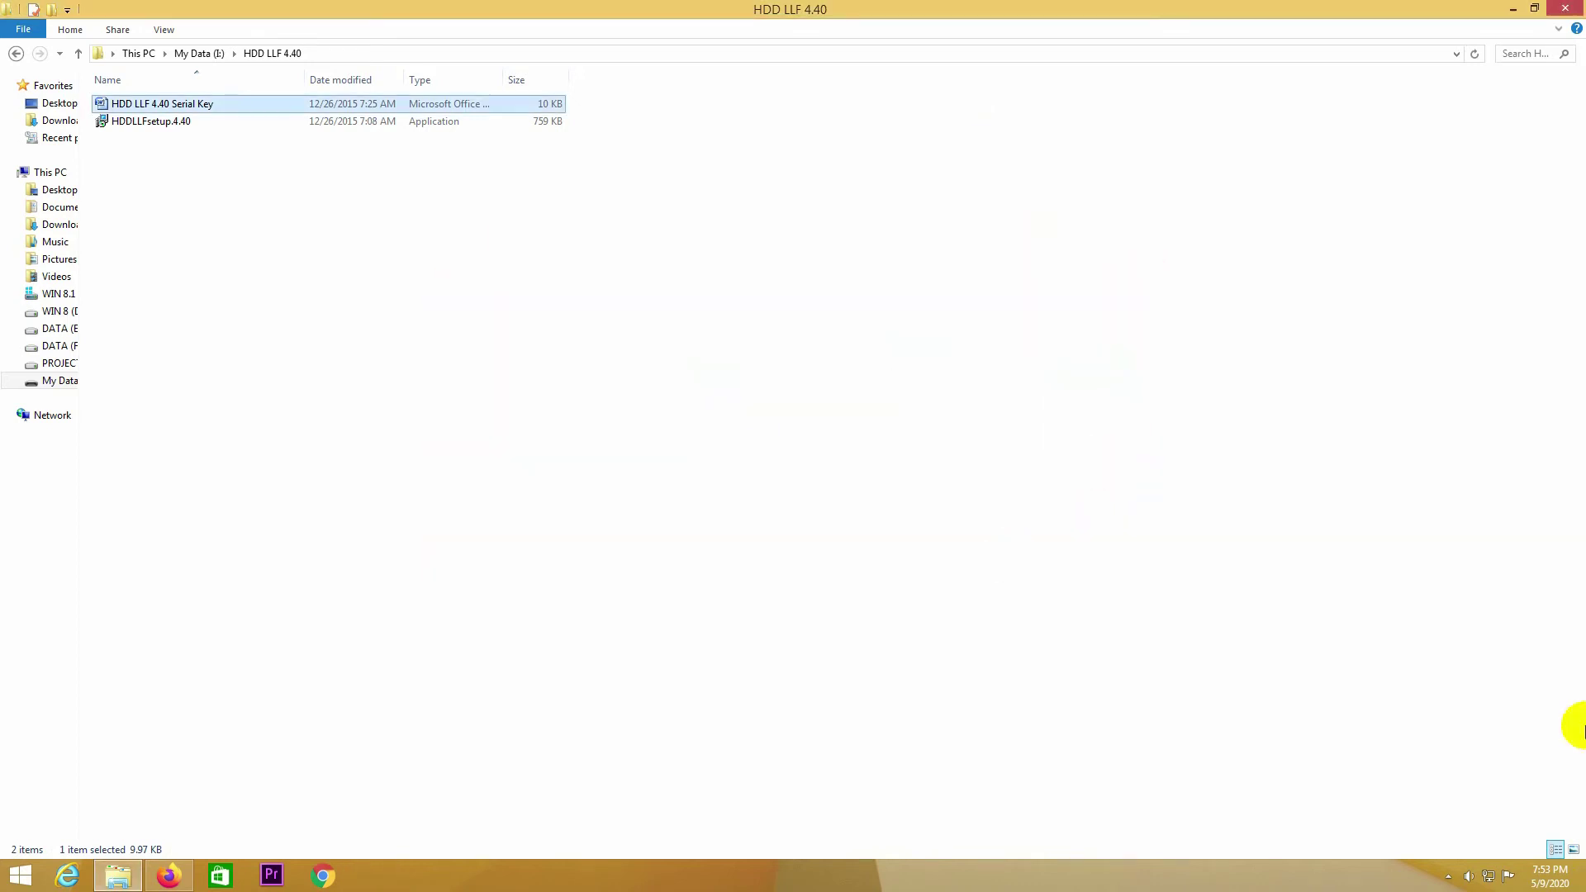
{"action": "mouse_move", "coordinate": [1582, 727]}
{"action": "left_click", "coordinate": [1525, 404]}
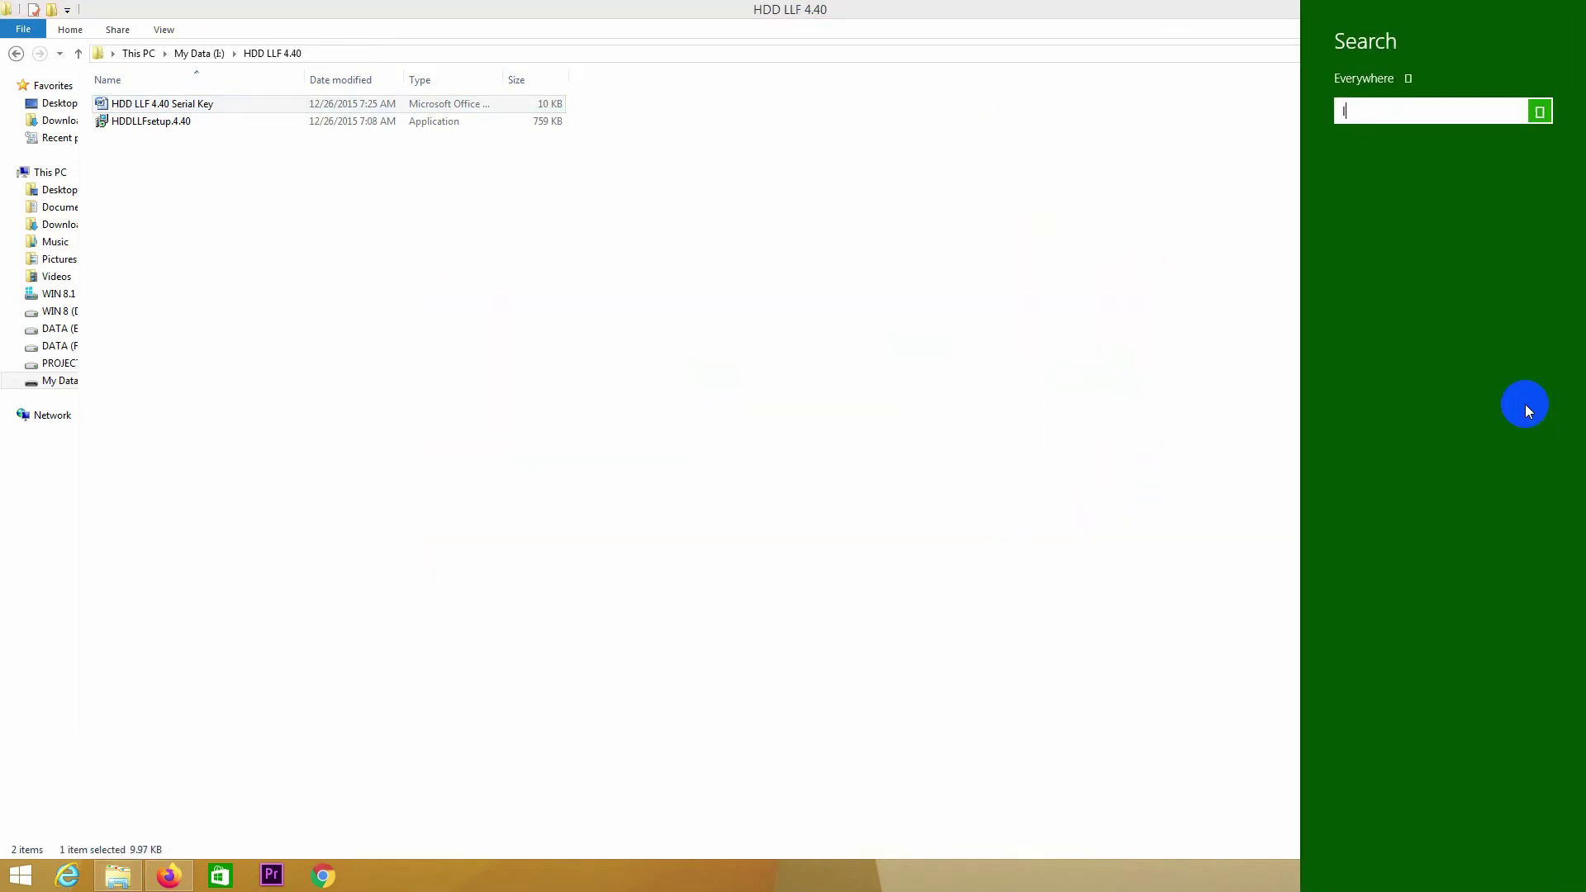
{"action": "type", "text": "low Level Format Tool"}
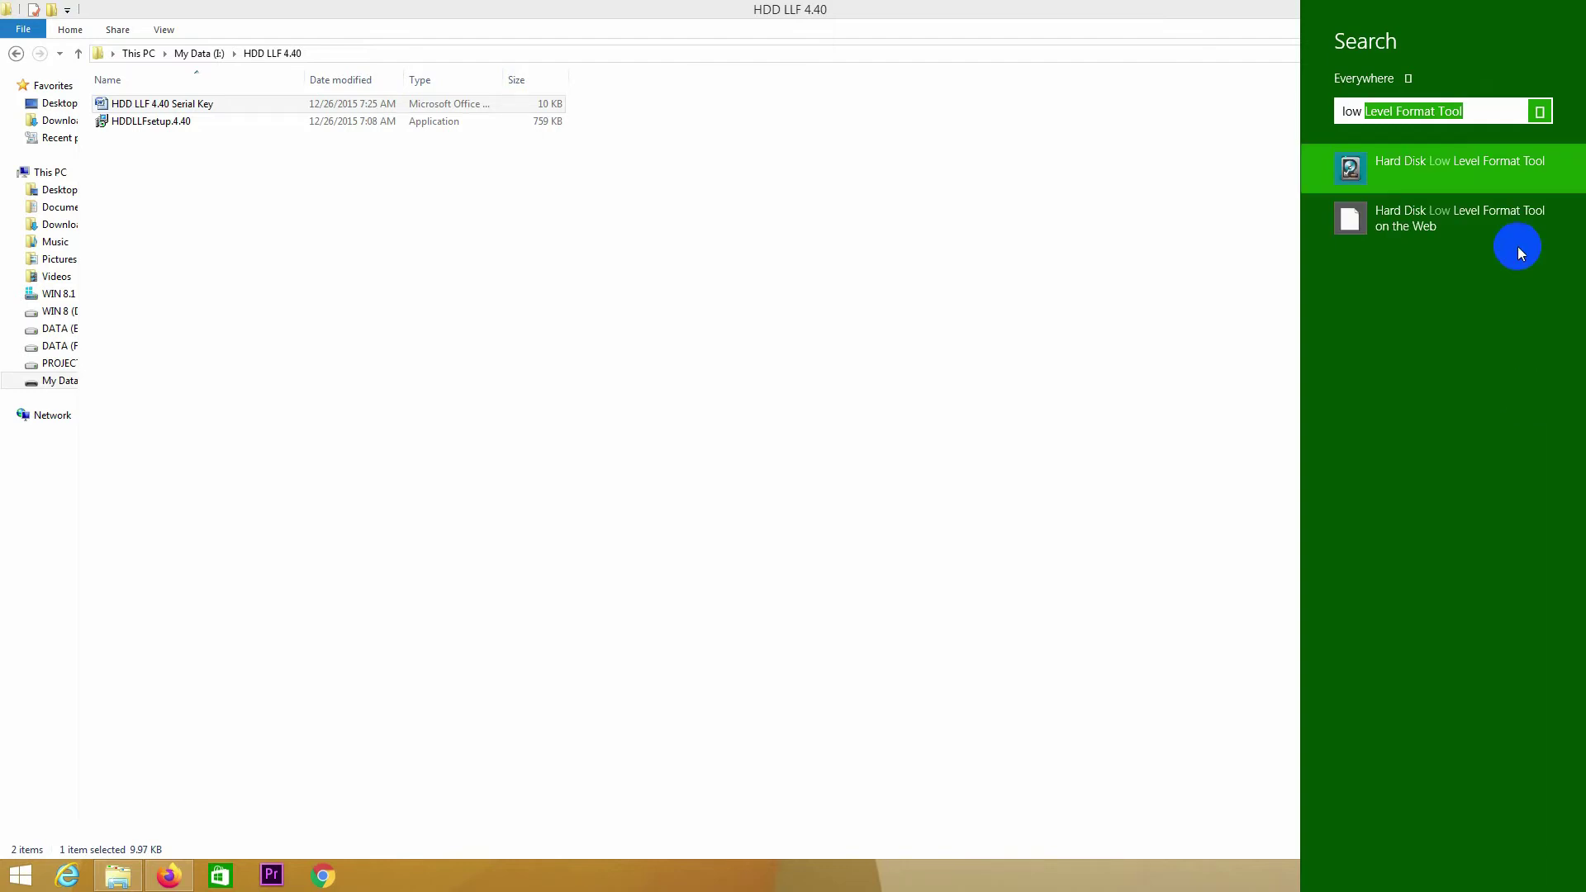
{"action": "left_click", "coordinate": [1467, 162]}
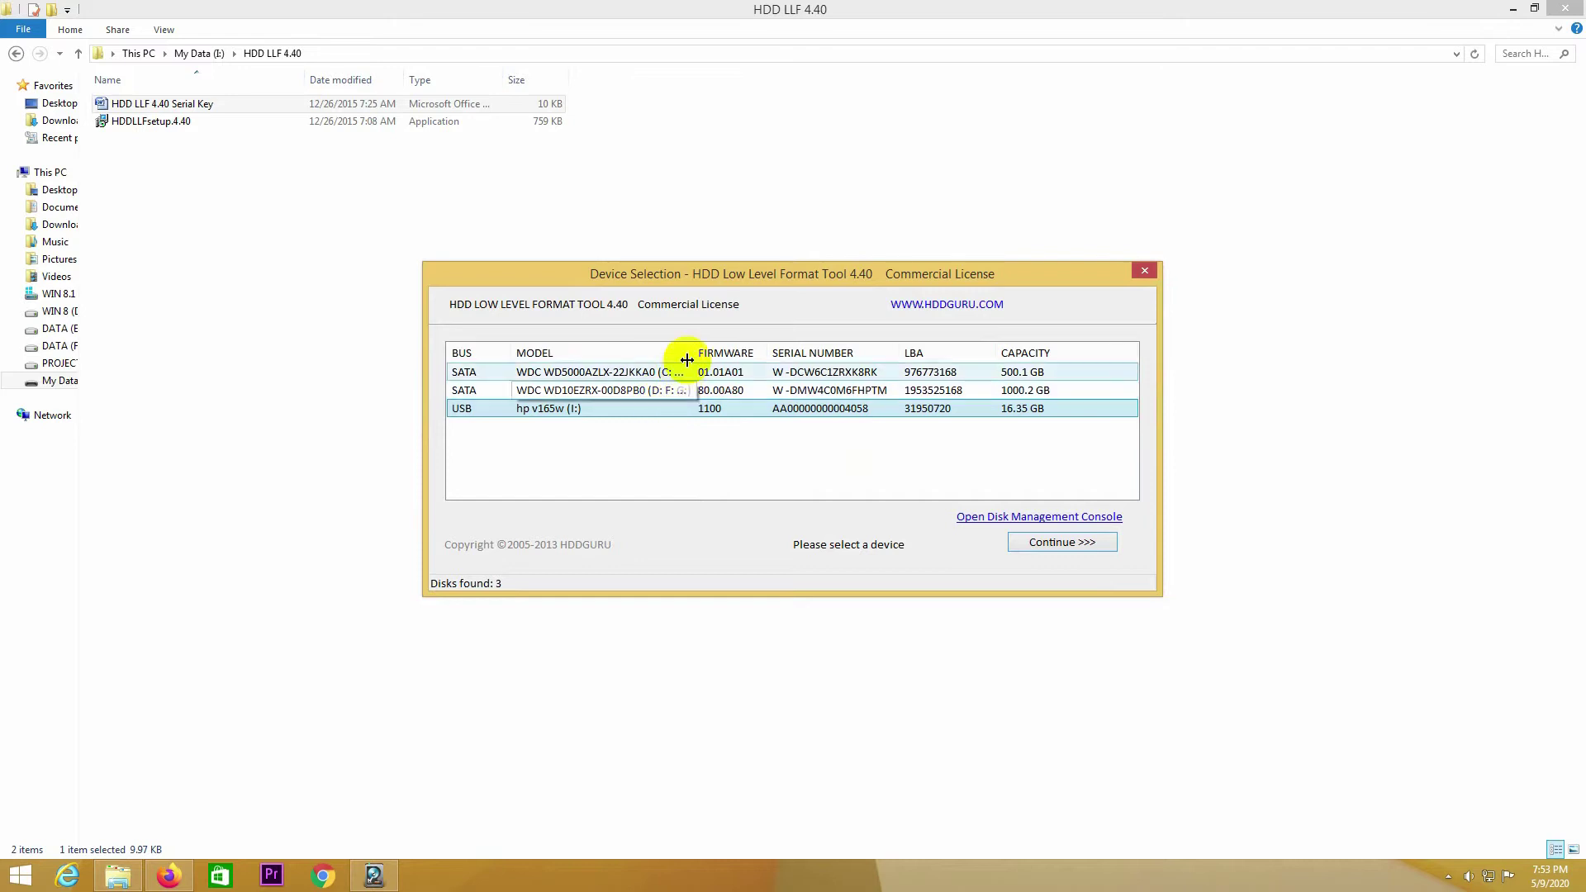
Step: Narrow the Model column, select the 1000.2 GB WDC WD10EZRX-00D8PB0 drive and continue to its low-level format page
{"action": "left_click_drag", "start_coordinate": [692, 353], "coordinate": [643, 353]}
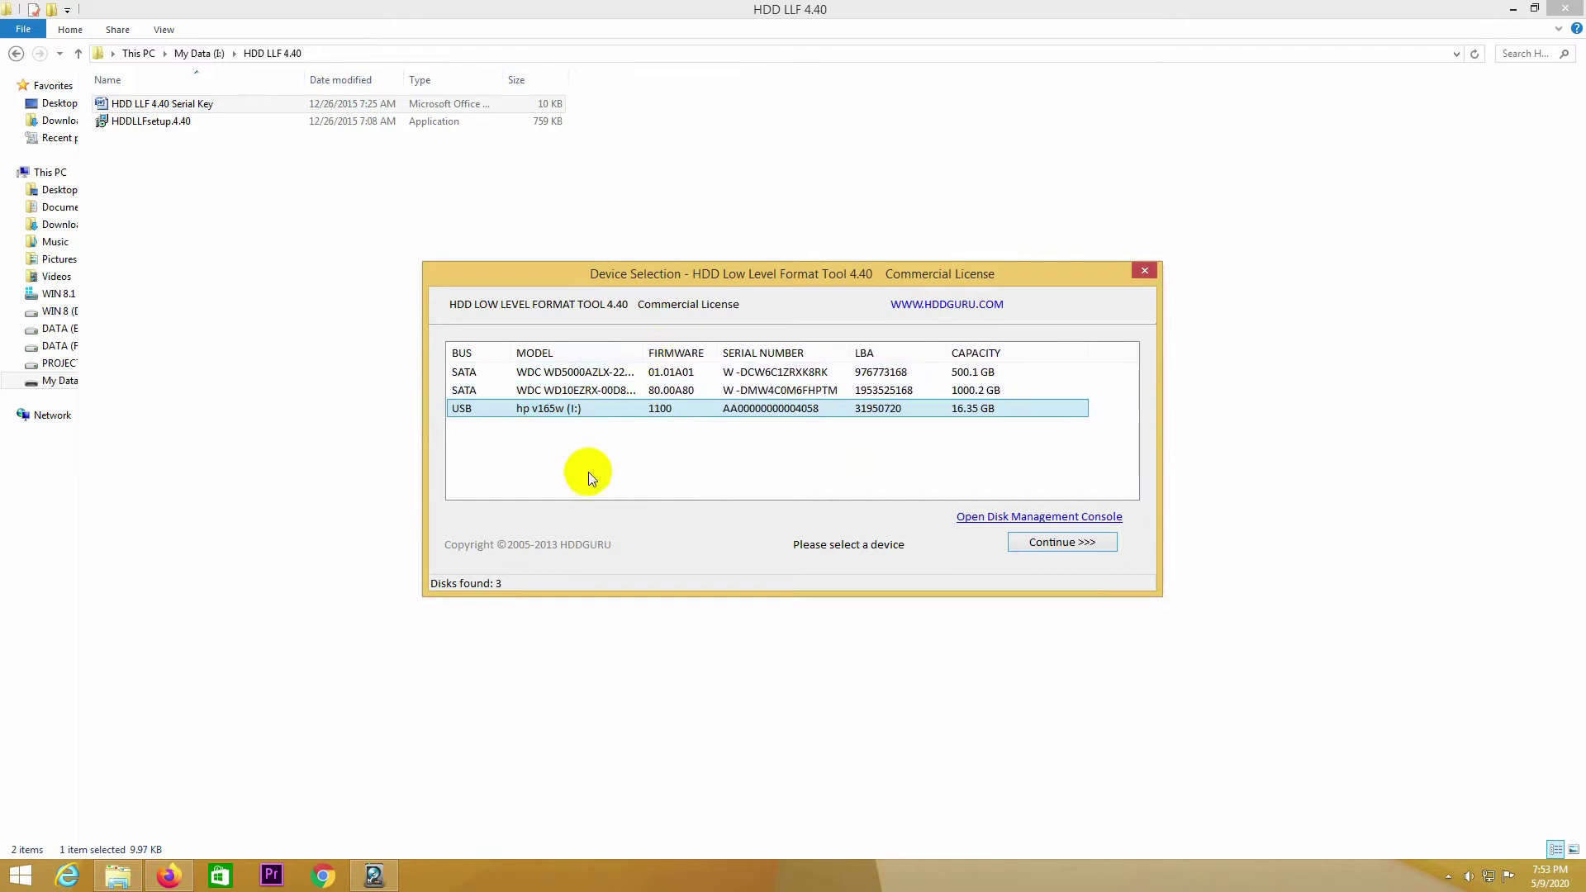
{"action": "left_click", "coordinate": [588, 390]}
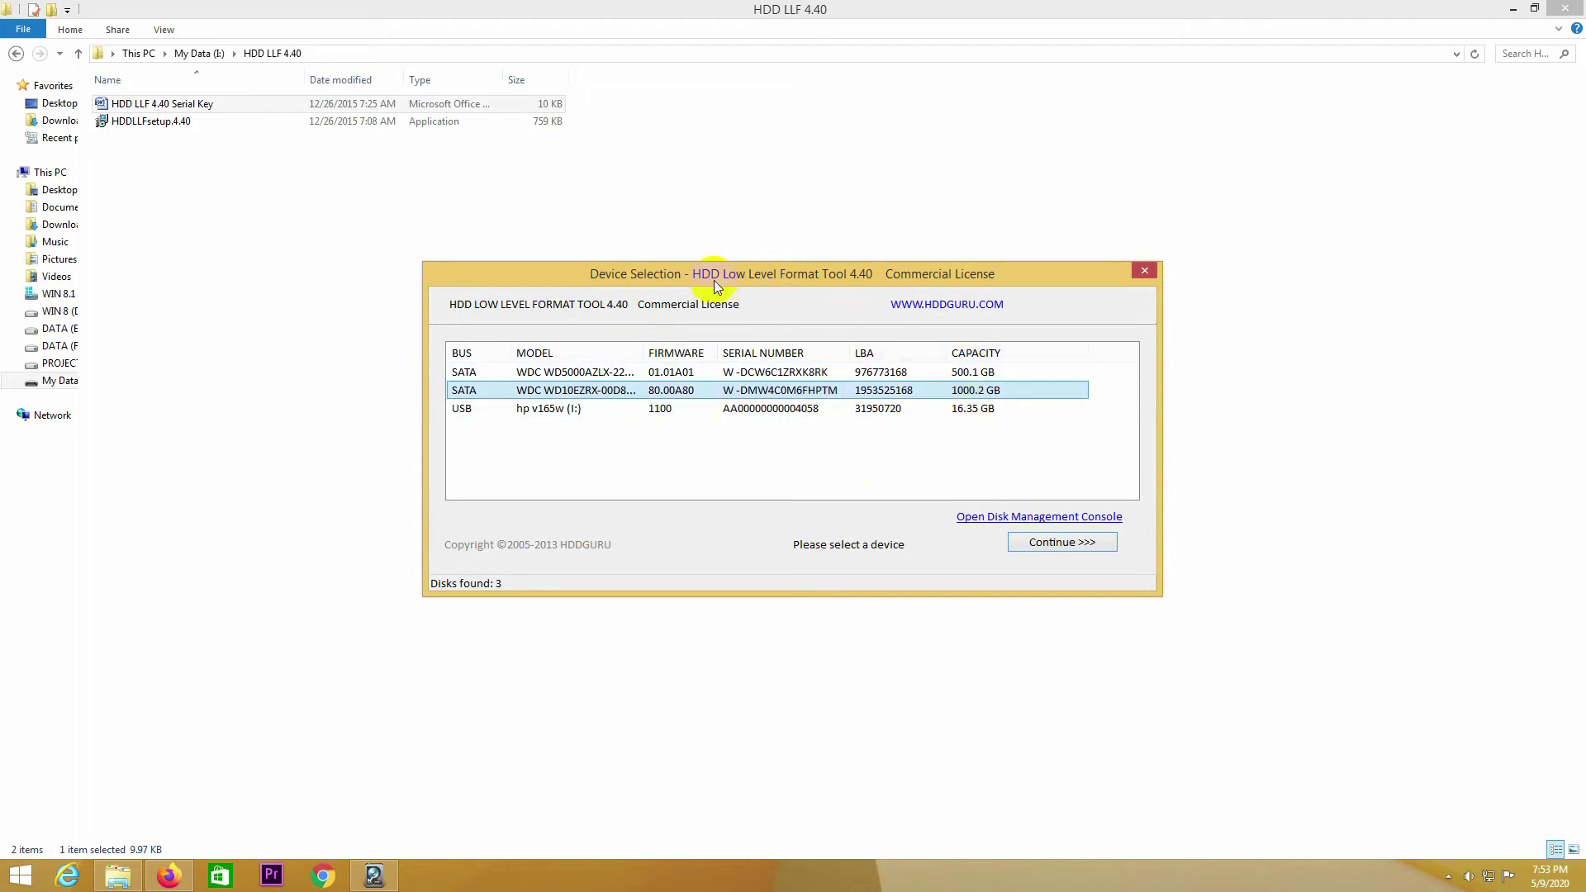
{"action": "left_click", "coordinate": [1098, 544]}
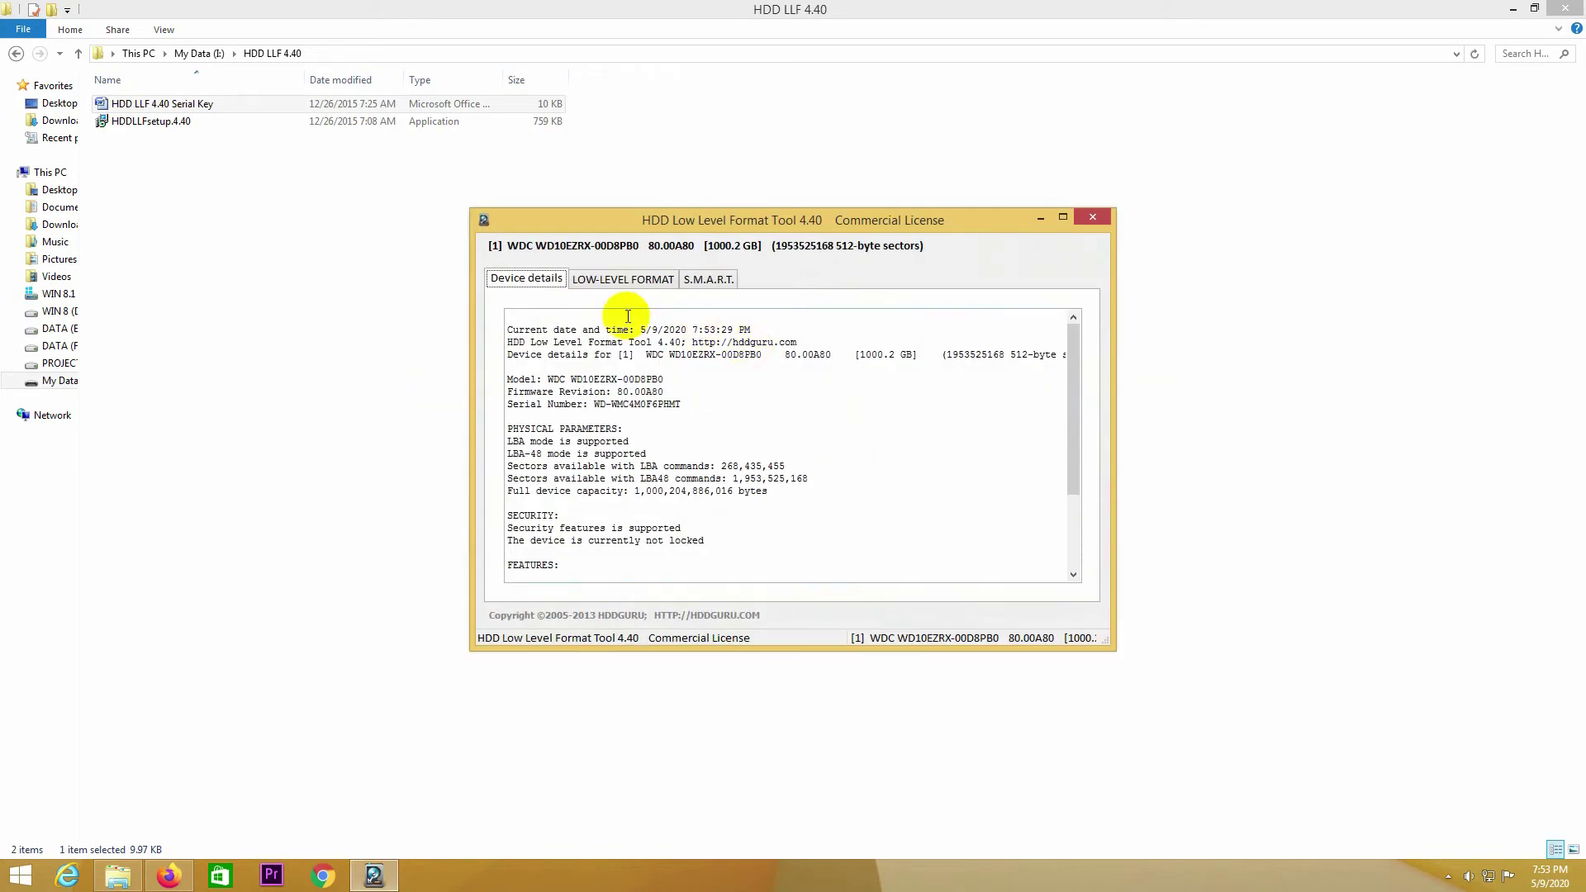
{"action": "left_click", "coordinate": [630, 282]}
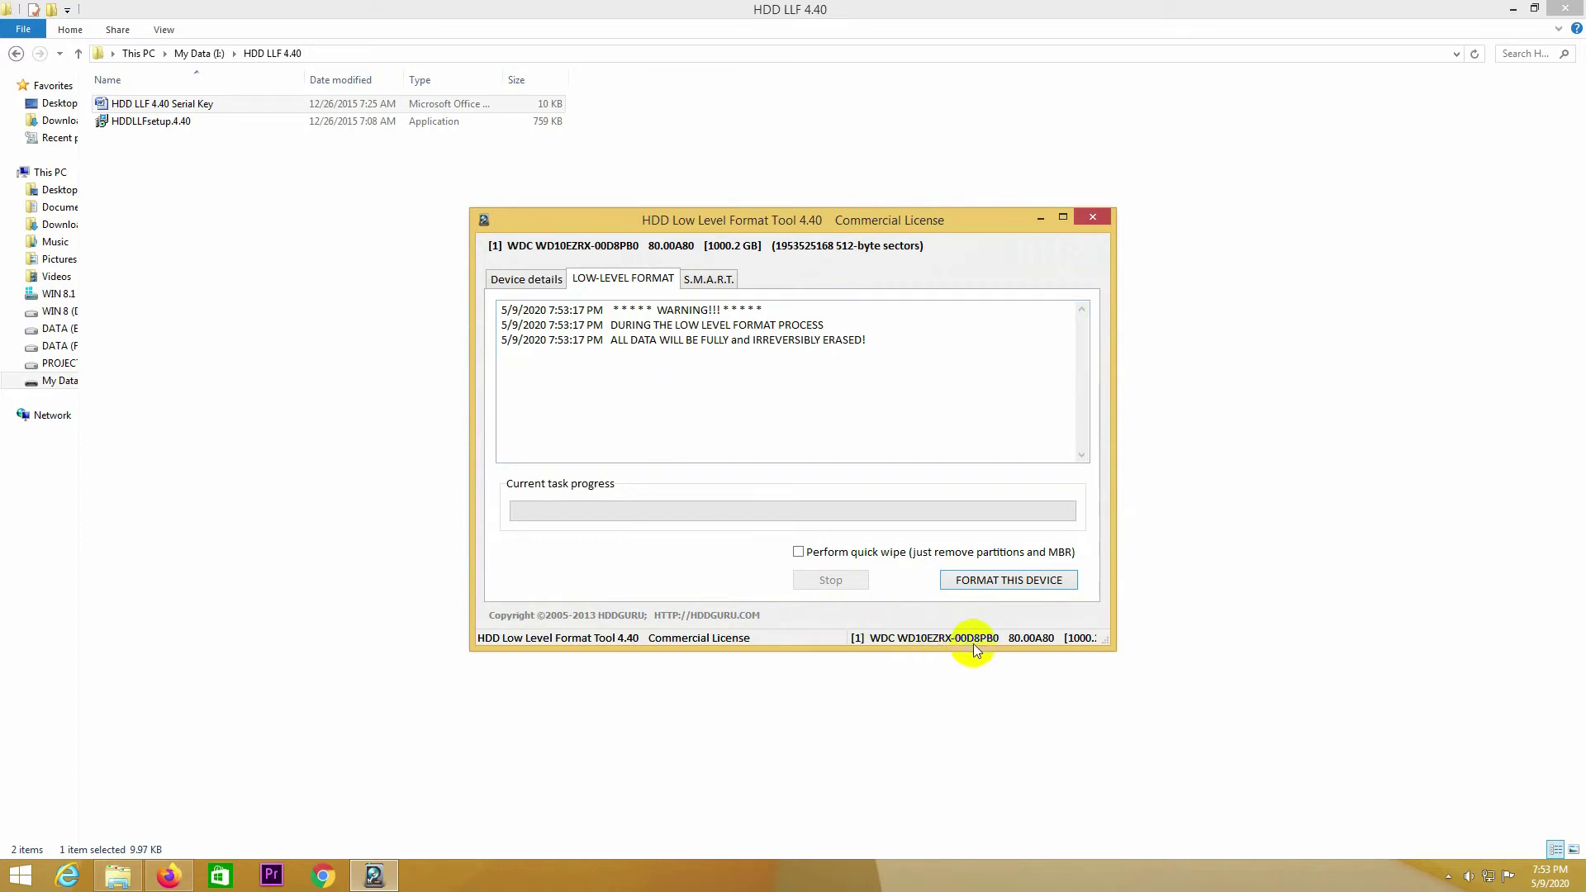
Step: Open Computer Management for This PC from File Explorer and show Disk Management
{"action": "right_click", "coordinate": [57, 171]}
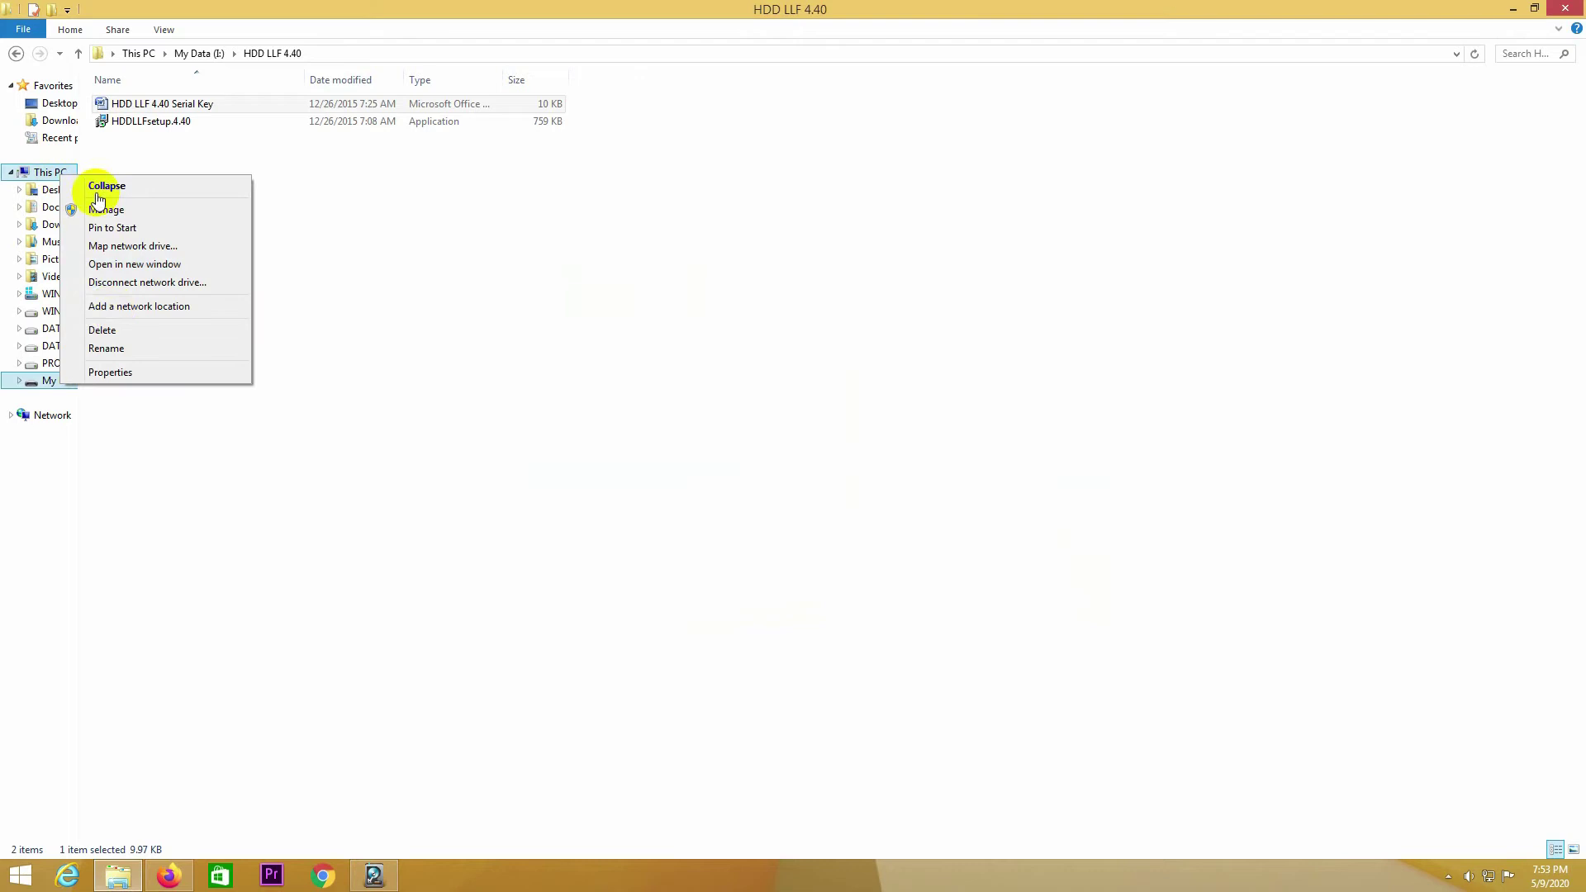
{"action": "left_click", "coordinate": [454, 353]}
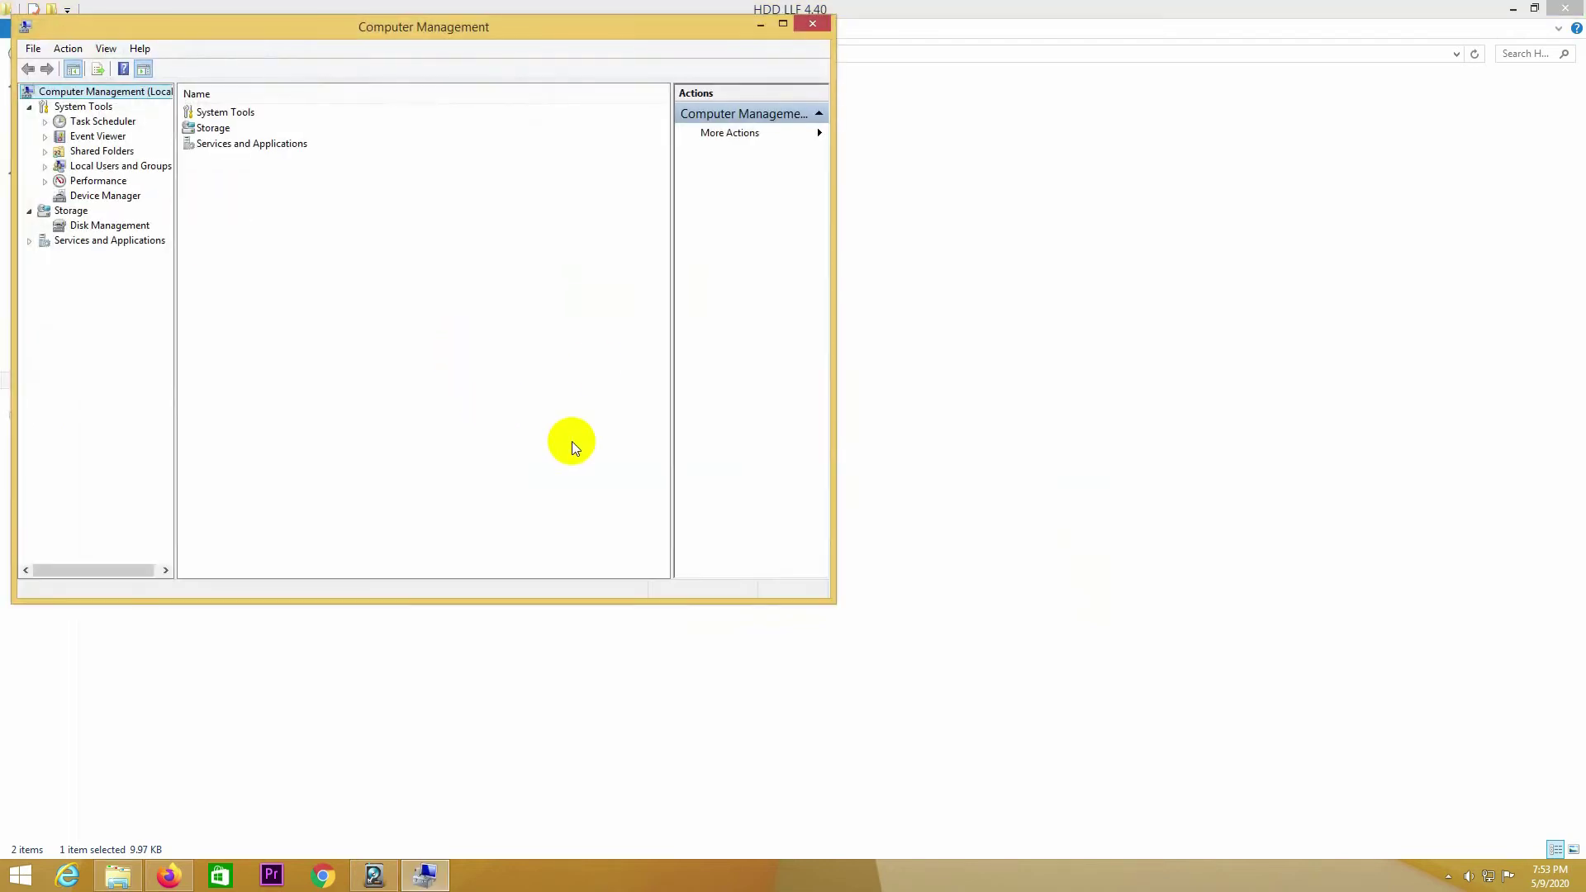
{"action": "left_click", "coordinate": [142, 228]}
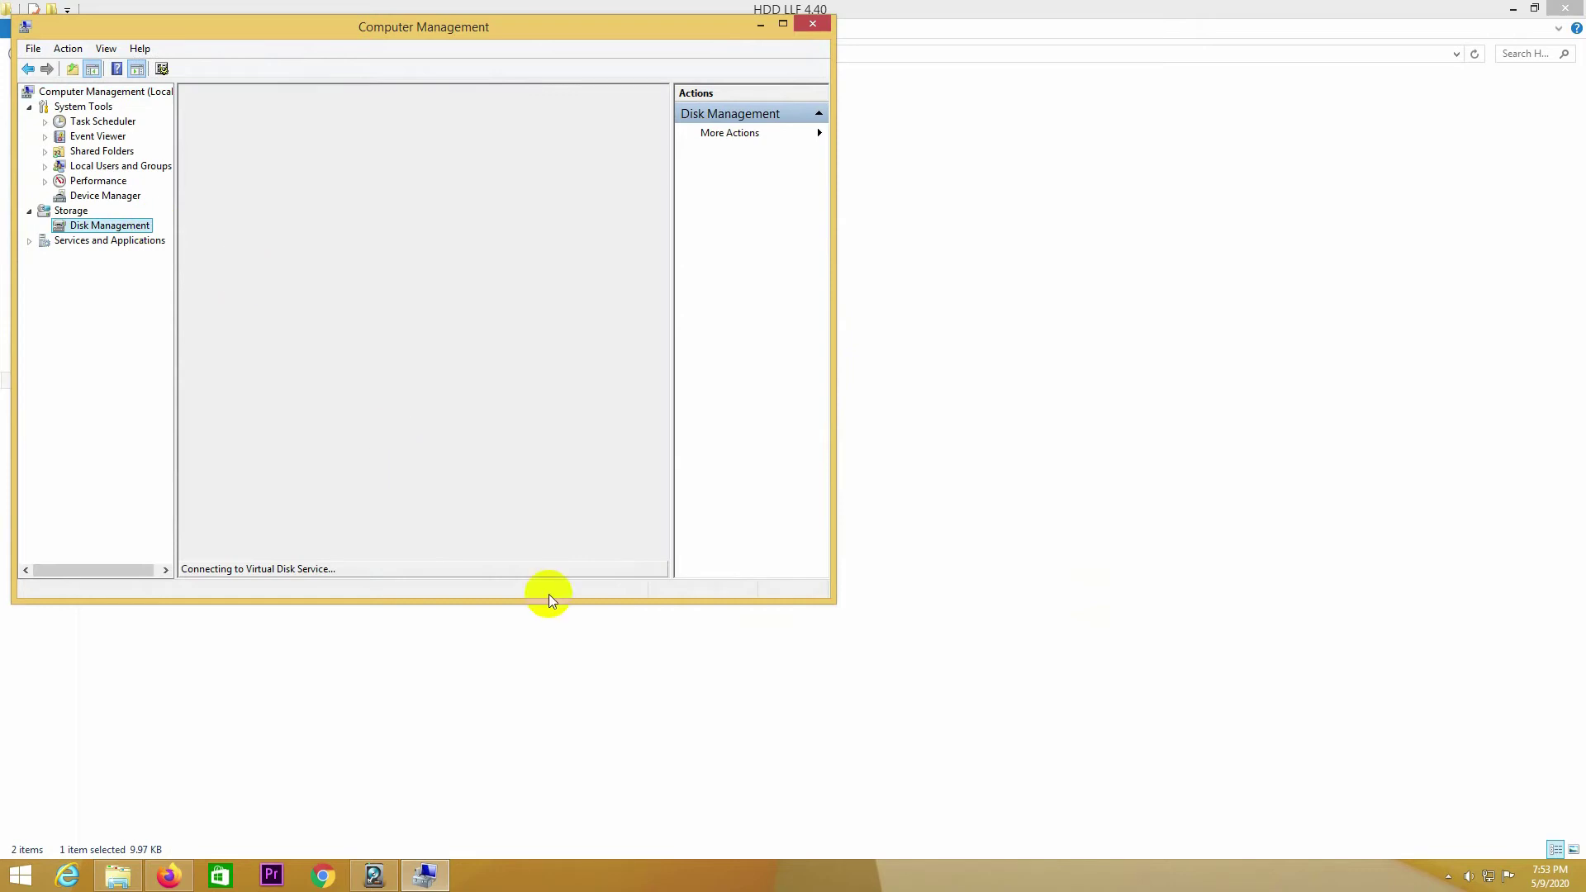
Step: Bring back the Computer Management and HDD Low Level Format Tool windows and arrange them side by side
{"action": "left_click", "coordinate": [438, 875]}
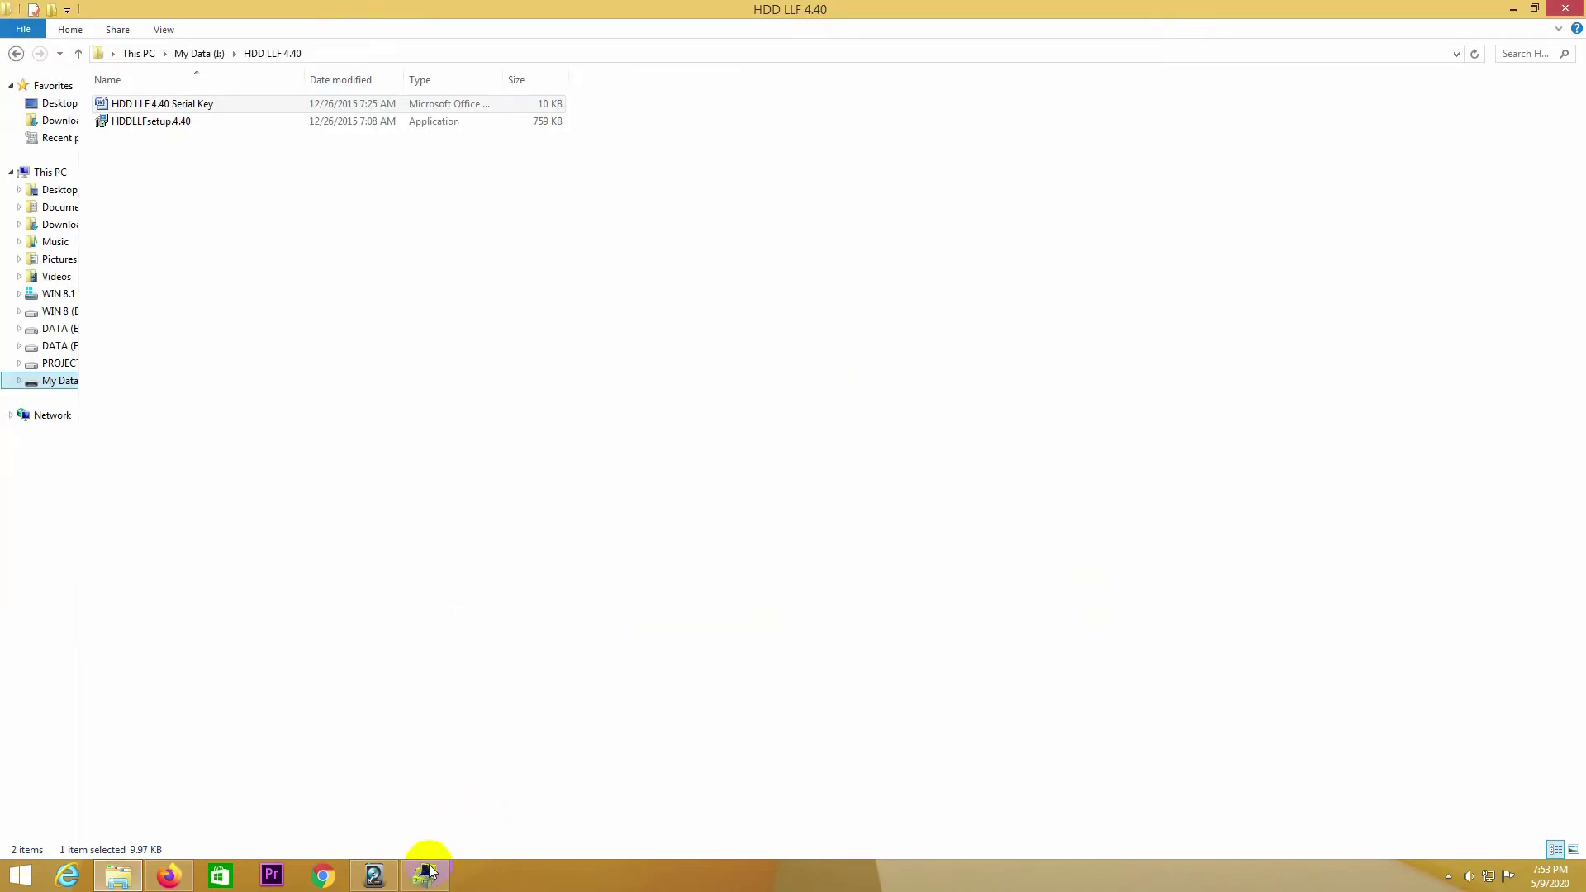
{"action": "left_click", "coordinate": [430, 874]}
{"action": "left_click", "coordinate": [374, 873]}
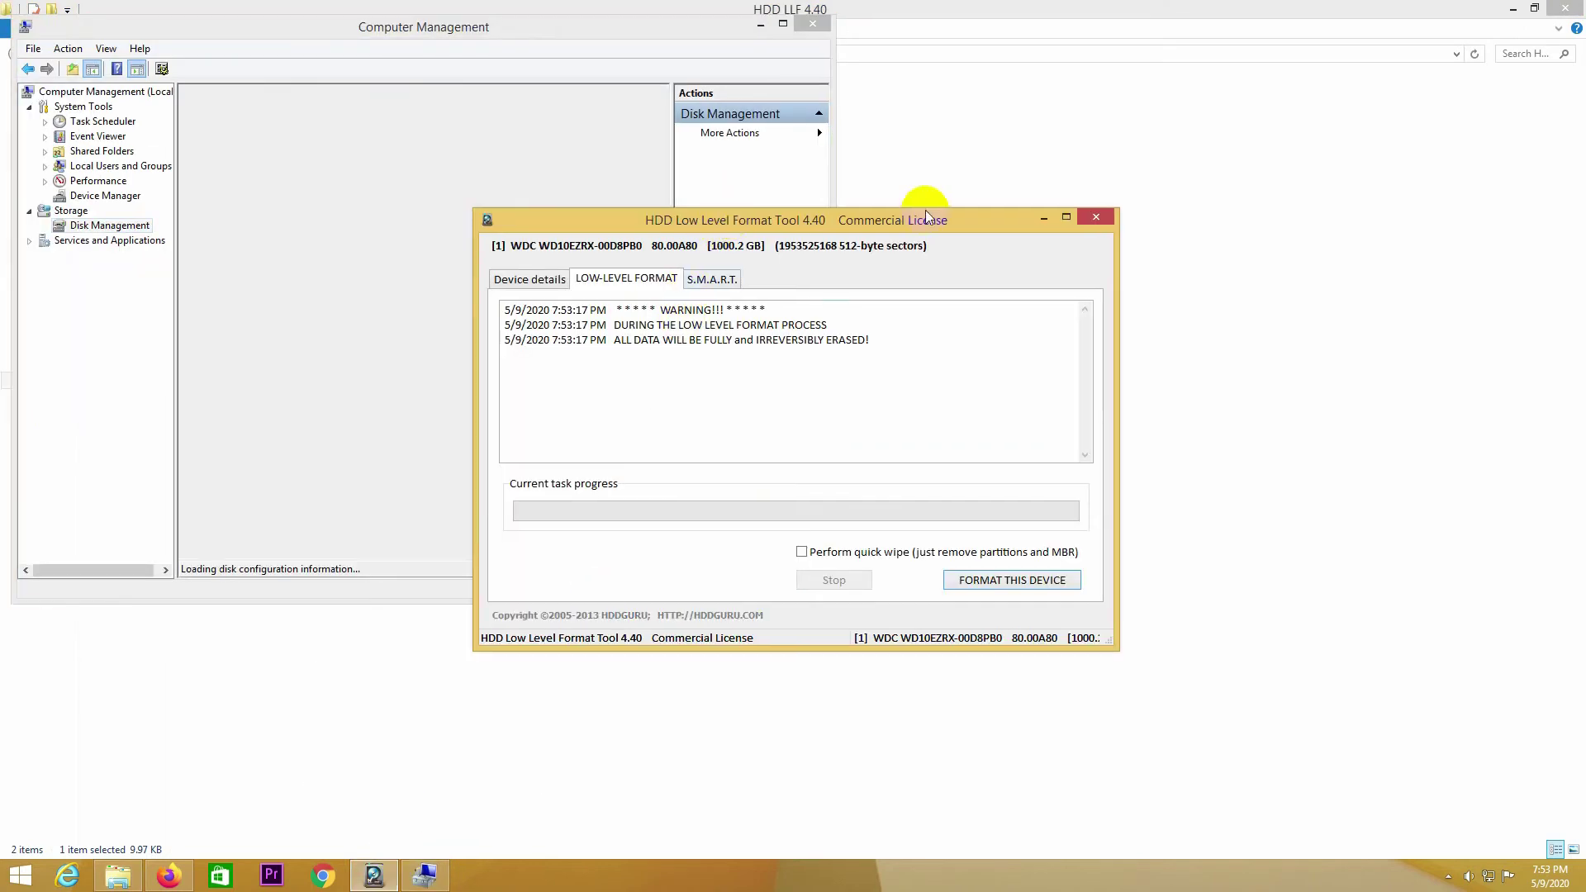
{"action": "left_click_drag", "start_coordinate": [925, 217], "coordinate": [1308, 135]}
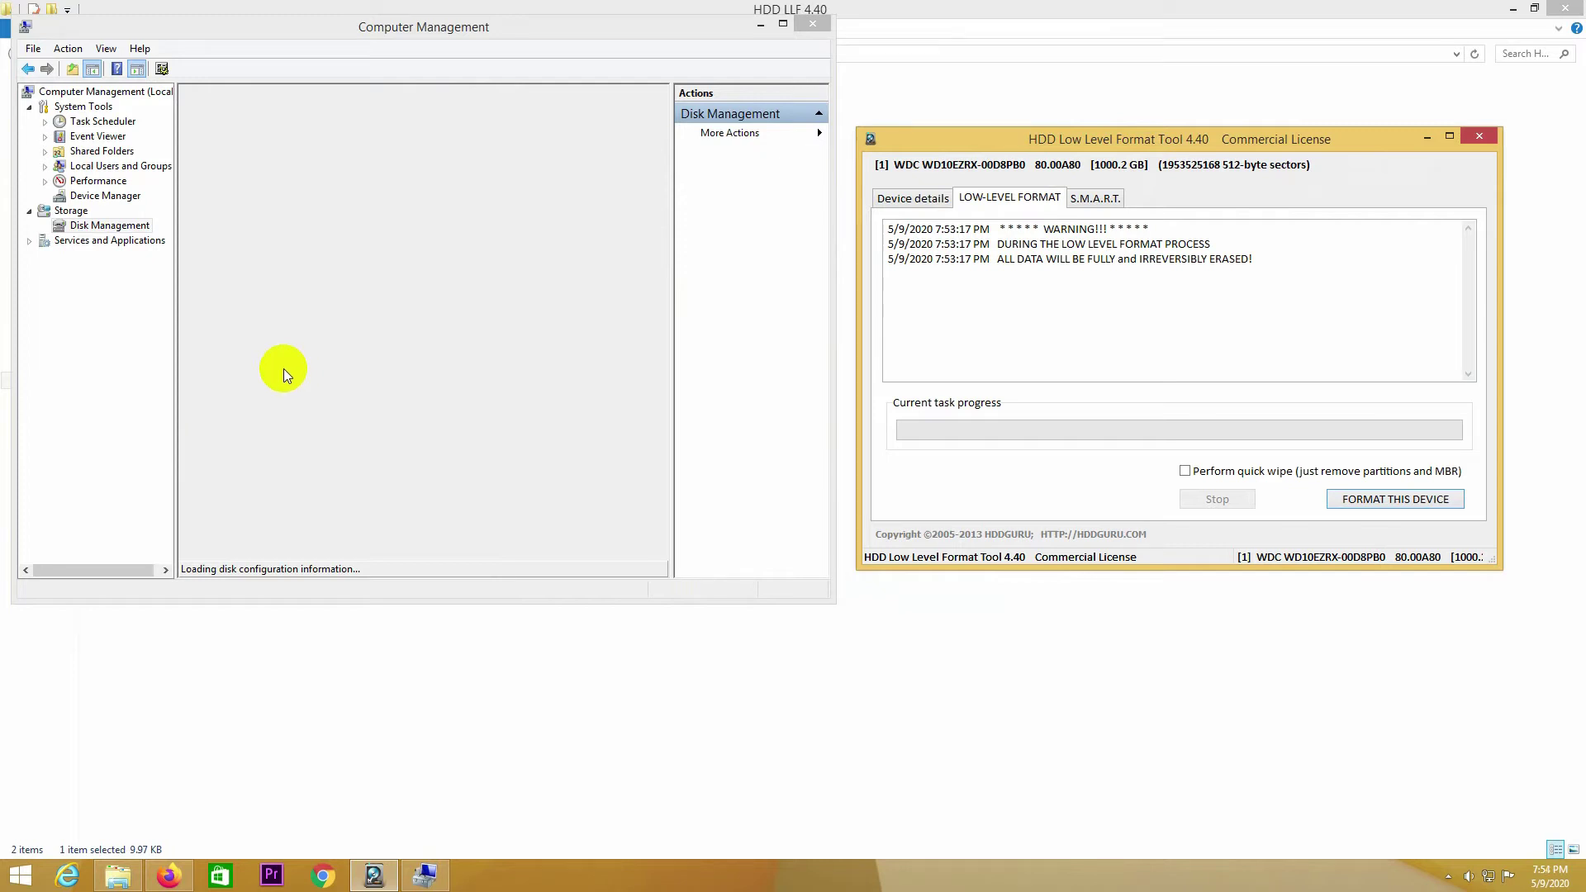
Step: Show the WDC WD10EZRX-00D8PB0 drive's device details and open Disk 1's properties in Disk Management to compare the model
{"action": "left_click", "coordinate": [129, 229]}
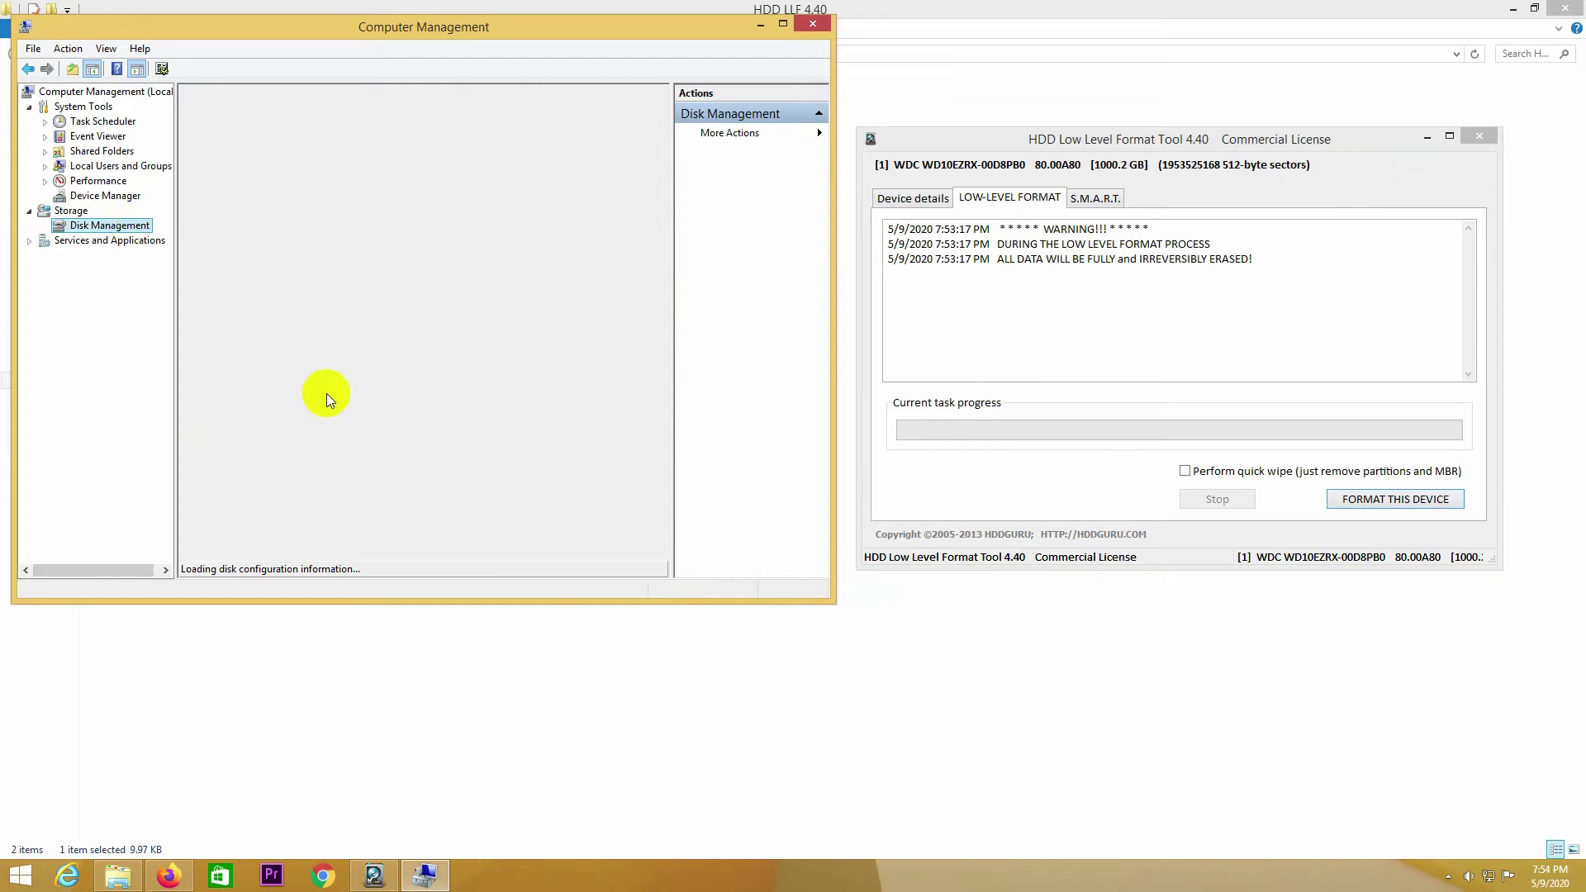
{"action": "left_click", "coordinate": [1097, 198]}
{"action": "left_click", "coordinate": [1030, 202]}
{"action": "left_click", "coordinate": [912, 200]}
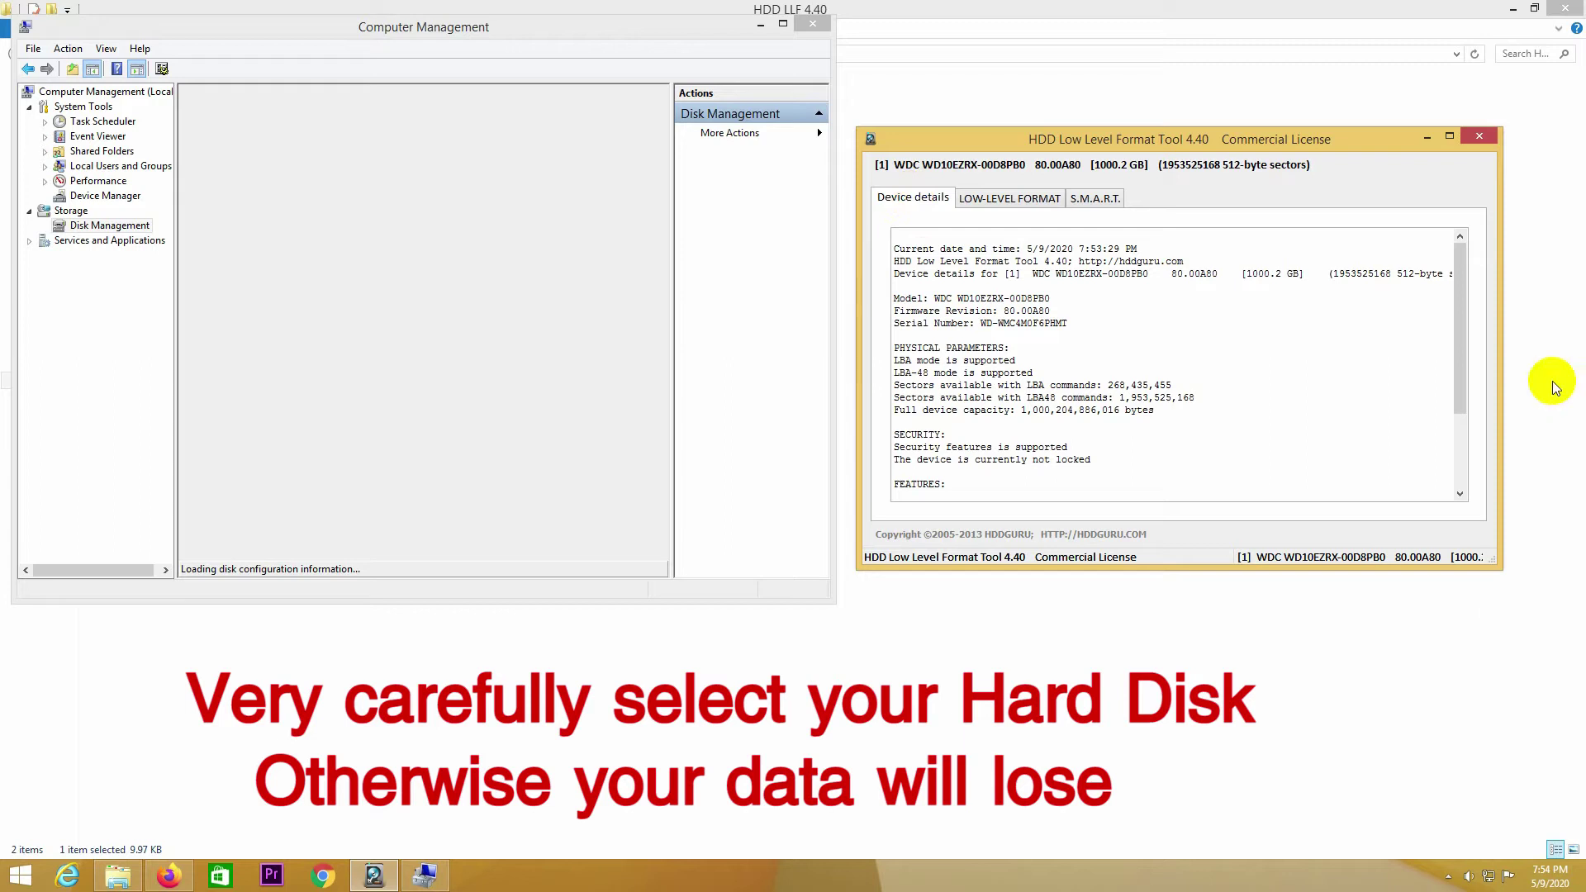
{"action": "mouse_move", "coordinate": [1461, 357]}
{"action": "left_mouse_down"}
{"action": "mouse_move", "coordinate": [1455, 479]}
{"action": "mouse_move", "coordinate": [1457, 328]}
{"action": "left_mouse_up"}
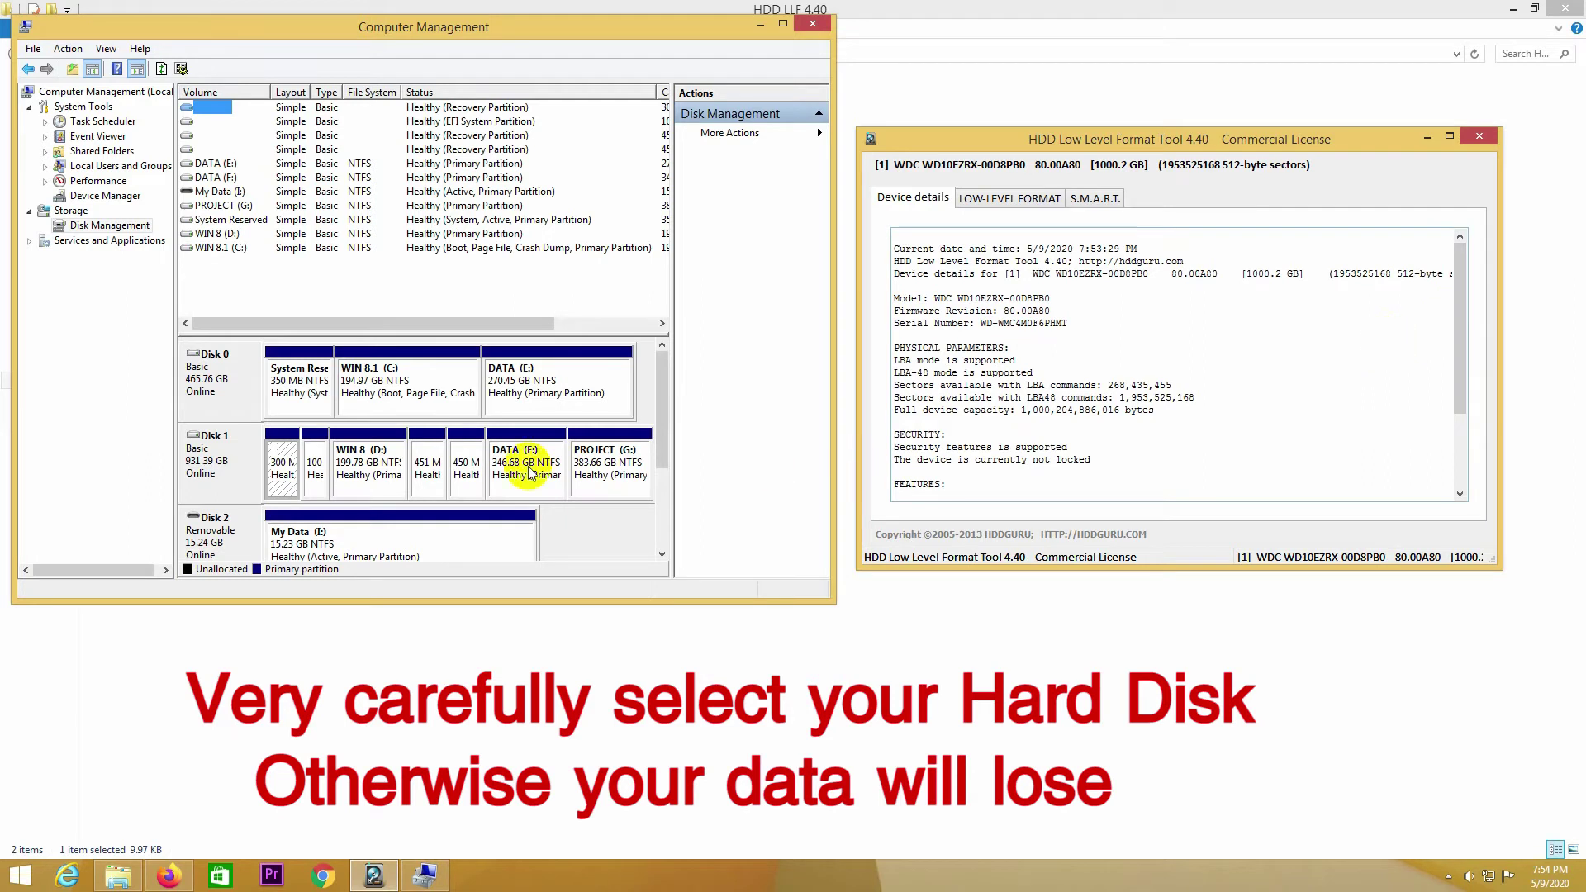
{"action": "right_click", "coordinate": [205, 449]}
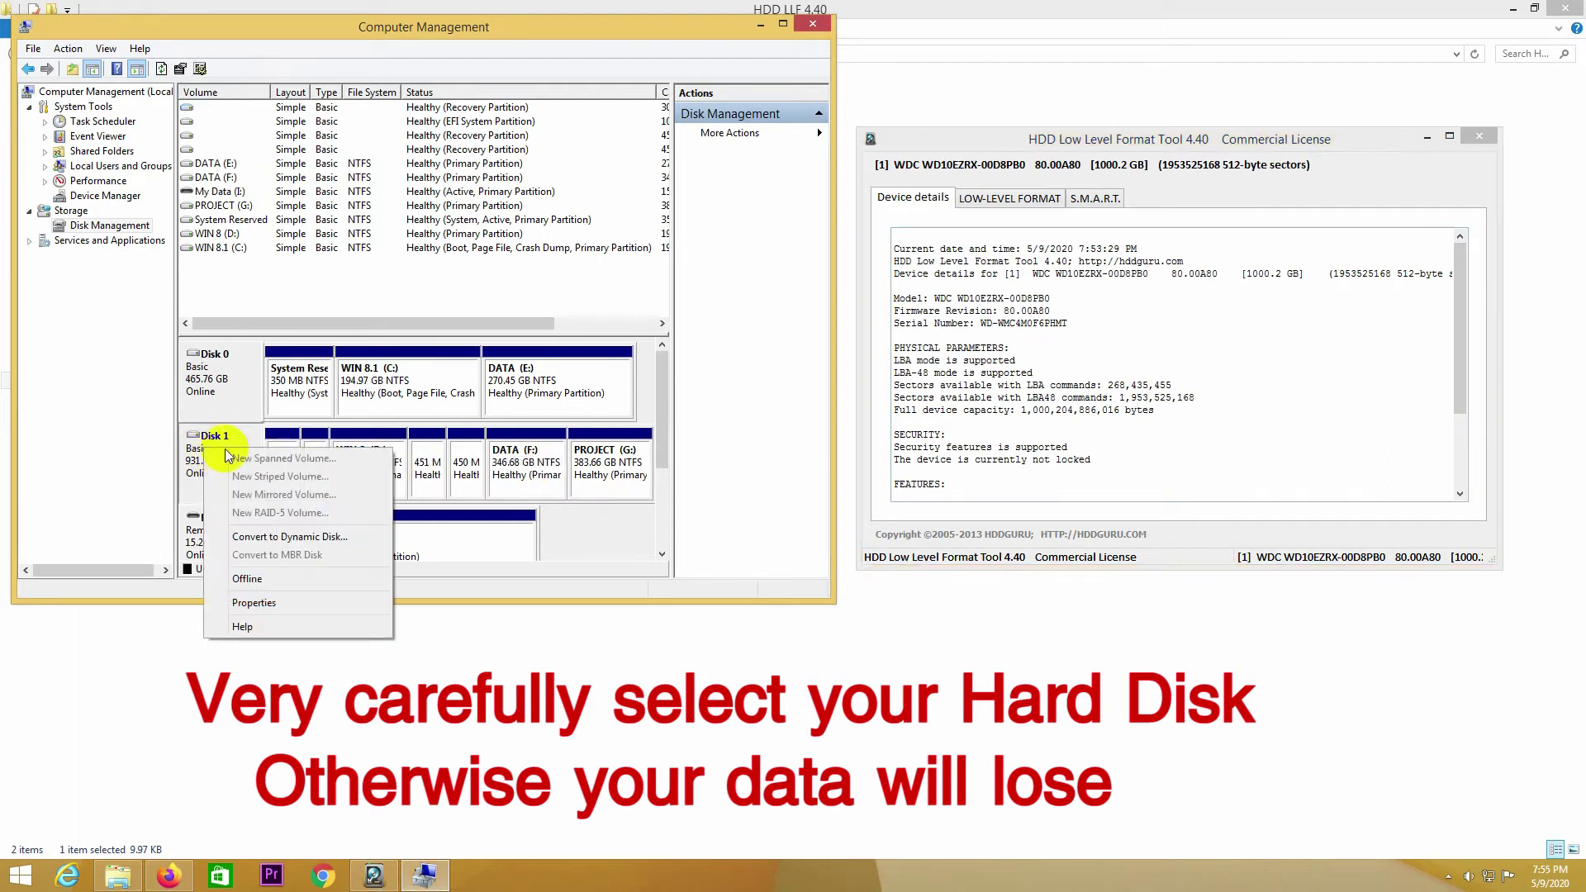
{"action": "left_click", "coordinate": [253, 603]}
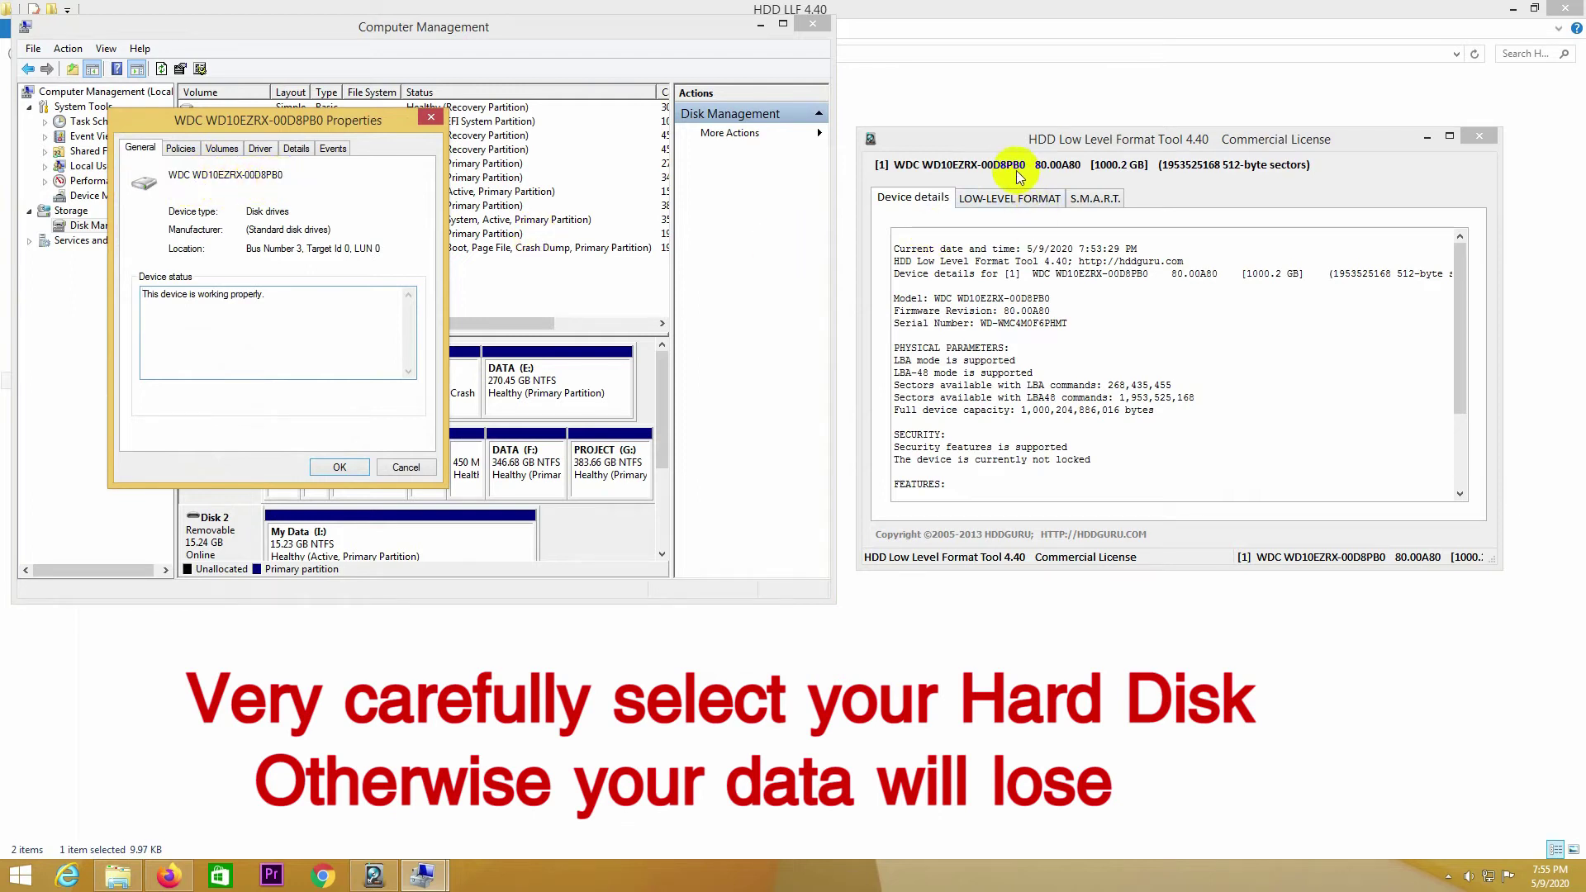
Step: Try to low-level format the WDC WD10EZRX-00D8PB0 drive, agreeing to erase all its data
{"action": "left_click", "coordinate": [1012, 200]}
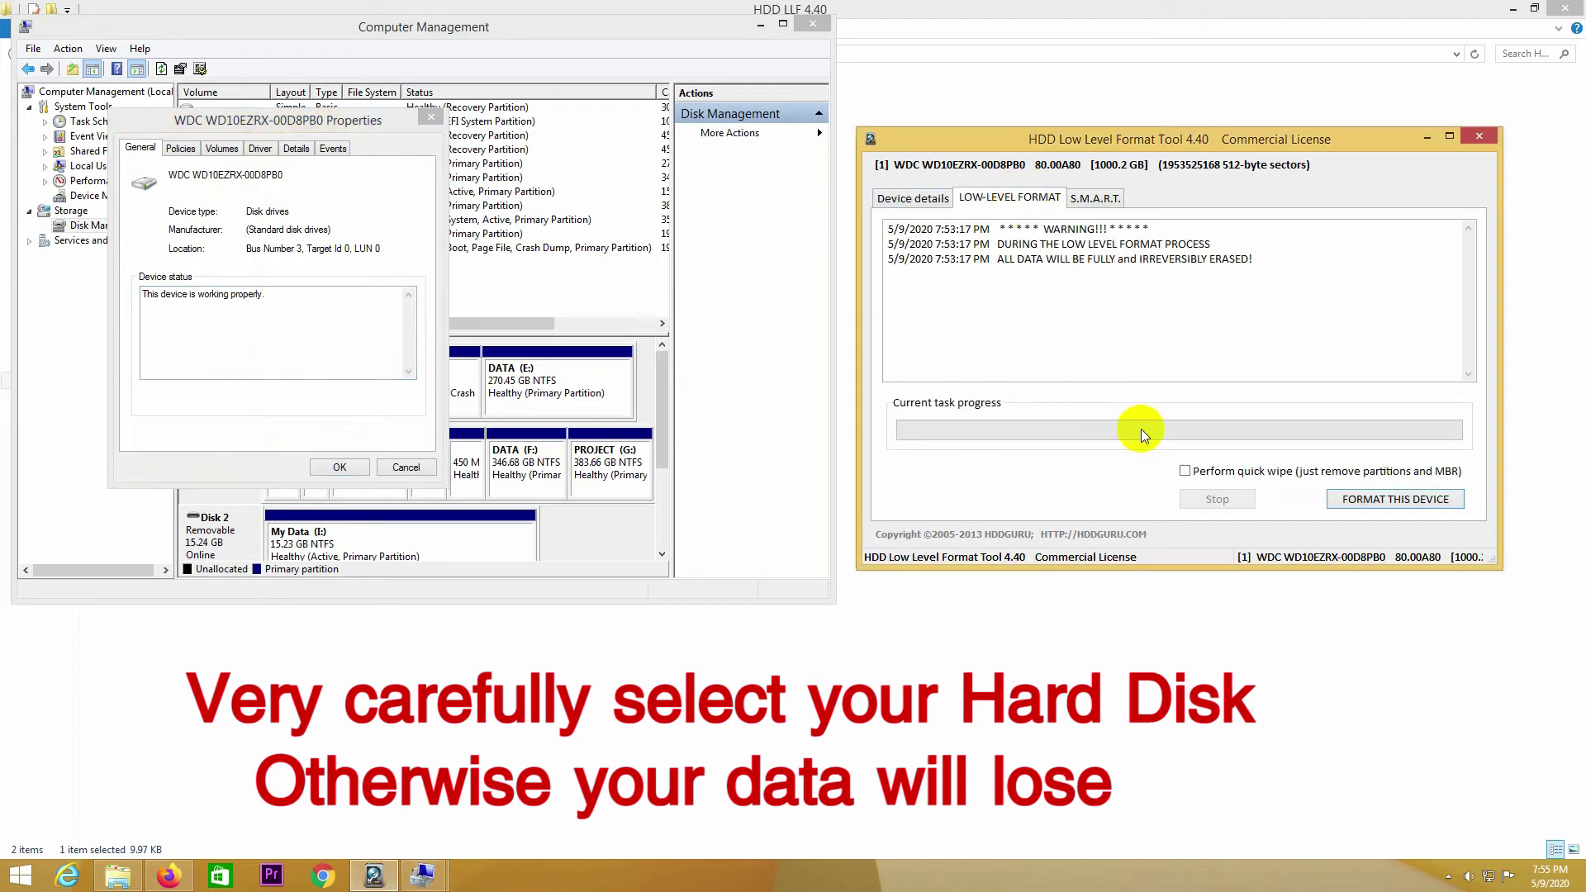
{"action": "left_click", "coordinate": [1352, 500]}
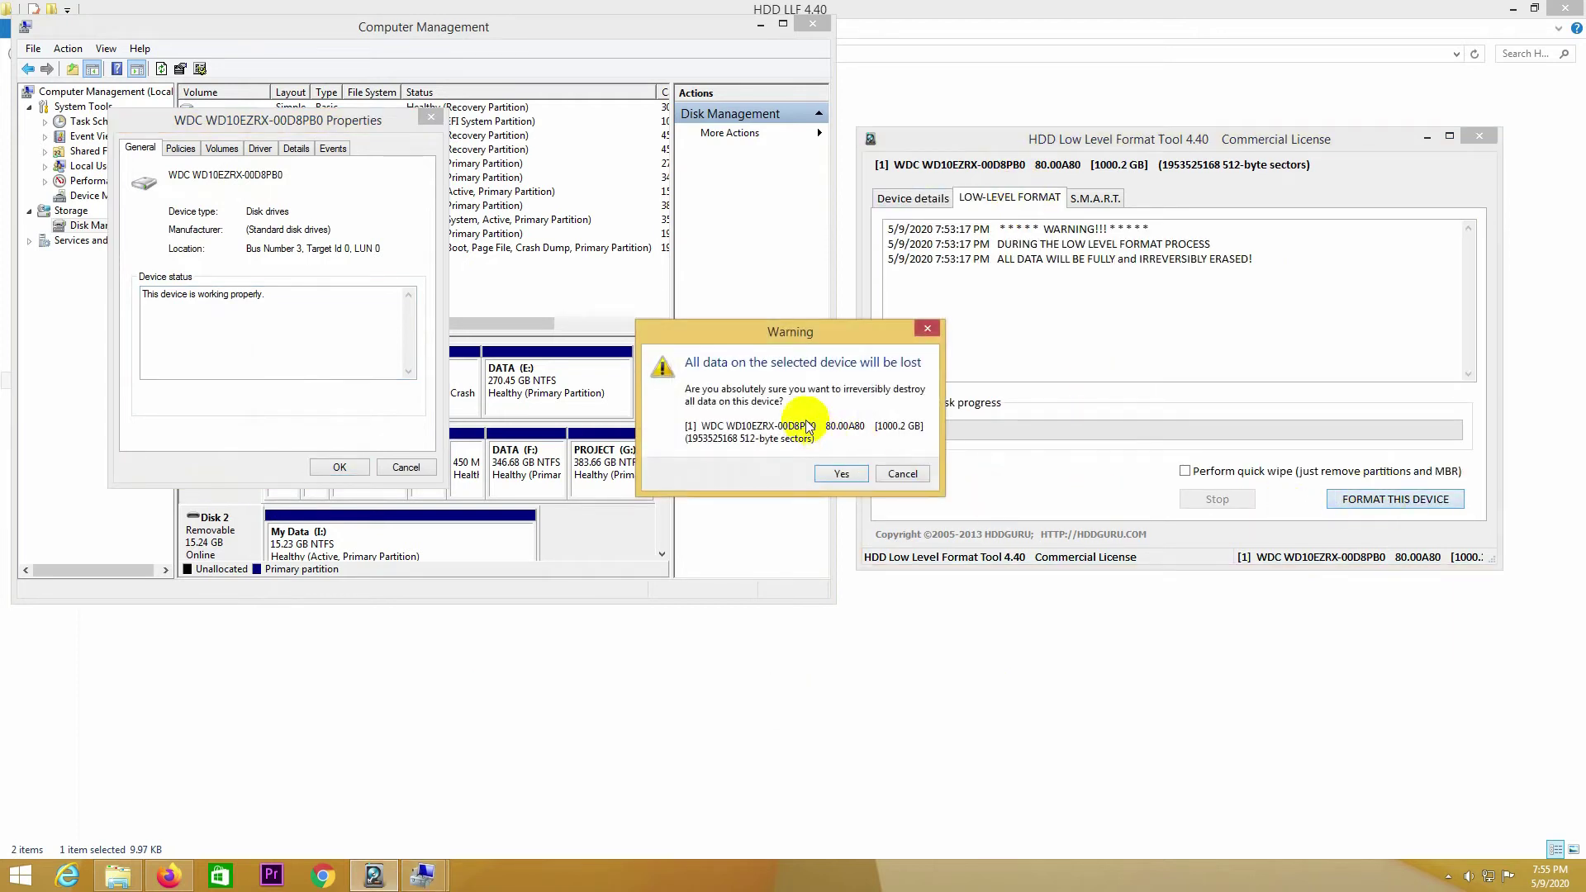
{"action": "left_click", "coordinate": [839, 472]}
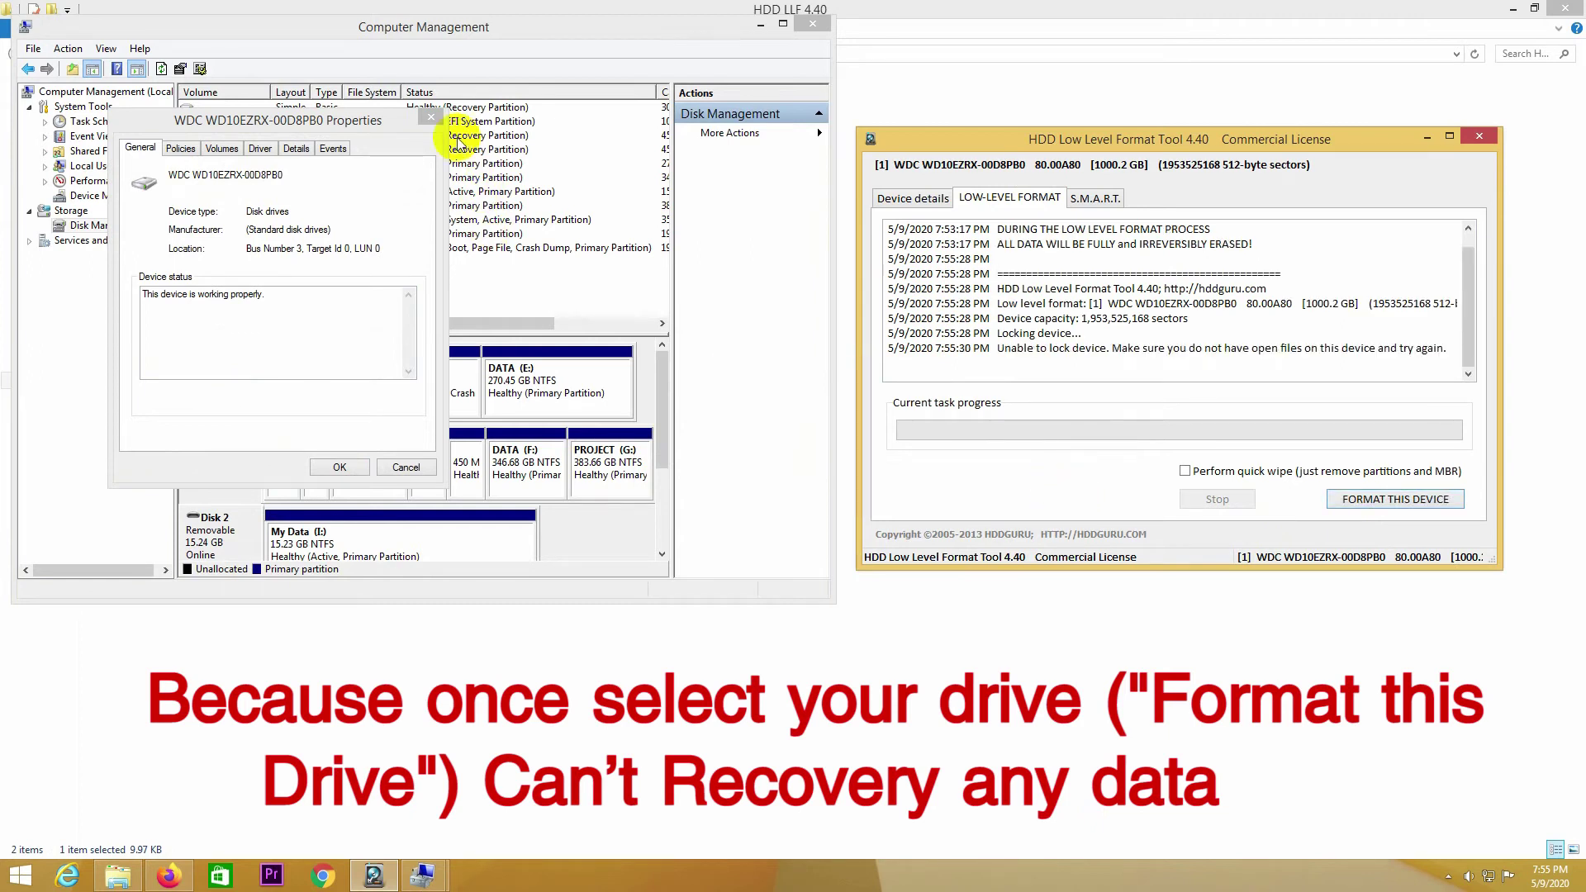
Step: Close the drive's properties and Computer Management, and move the HDD Low Level Format Tool window to the middle of the screen
{"action": "left_click", "coordinate": [431, 118]}
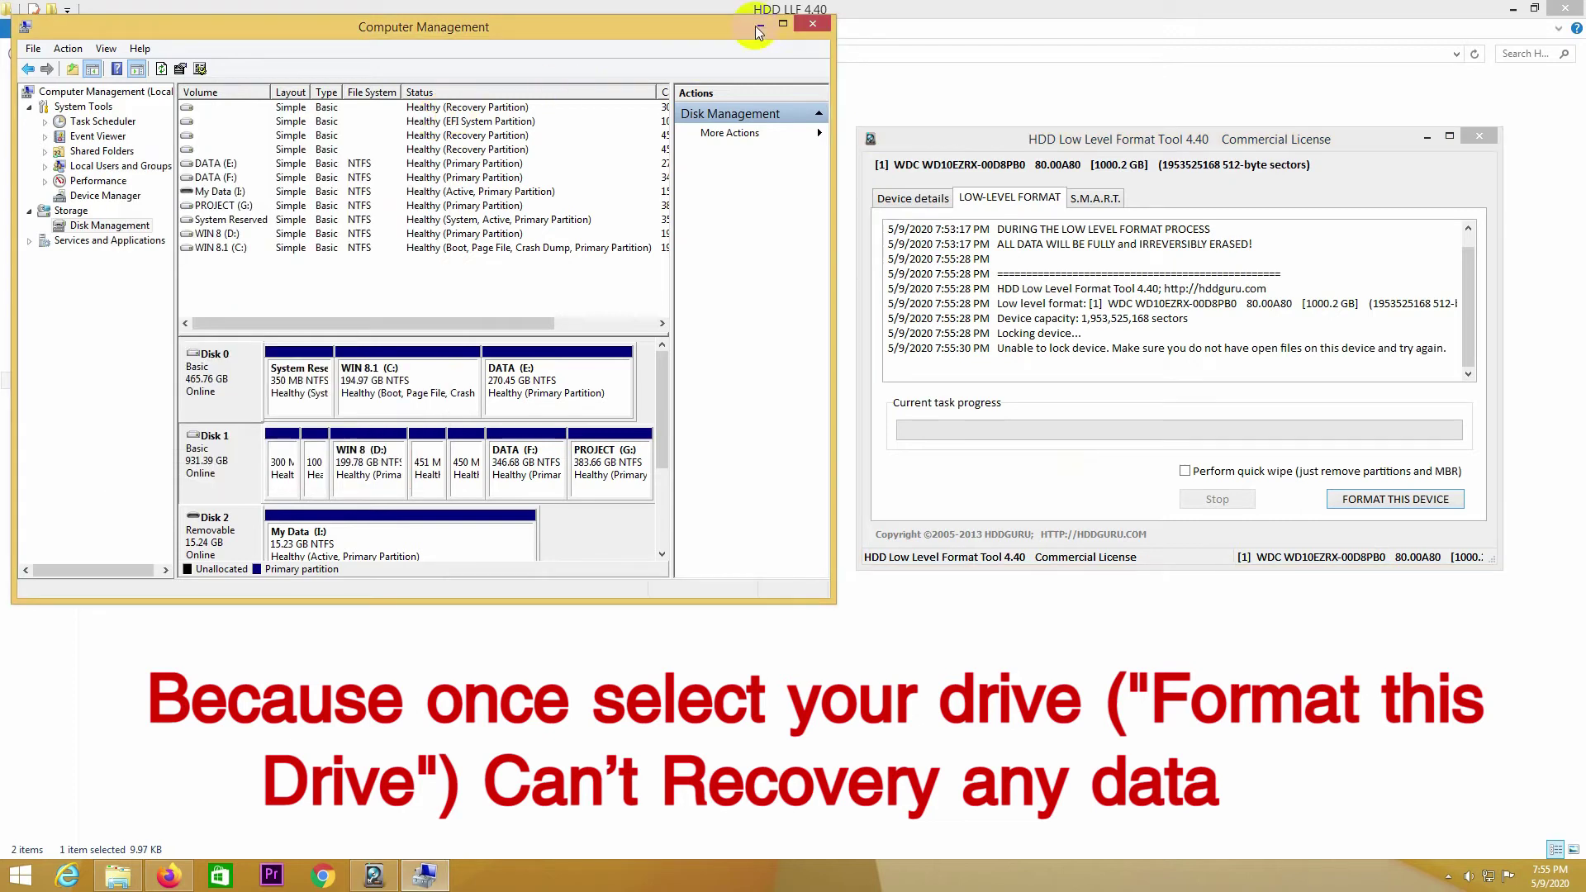
{"action": "left_click", "coordinate": [808, 29]}
{"action": "left_click_drag", "start_coordinate": [1096, 141], "coordinate": [681, 211]}
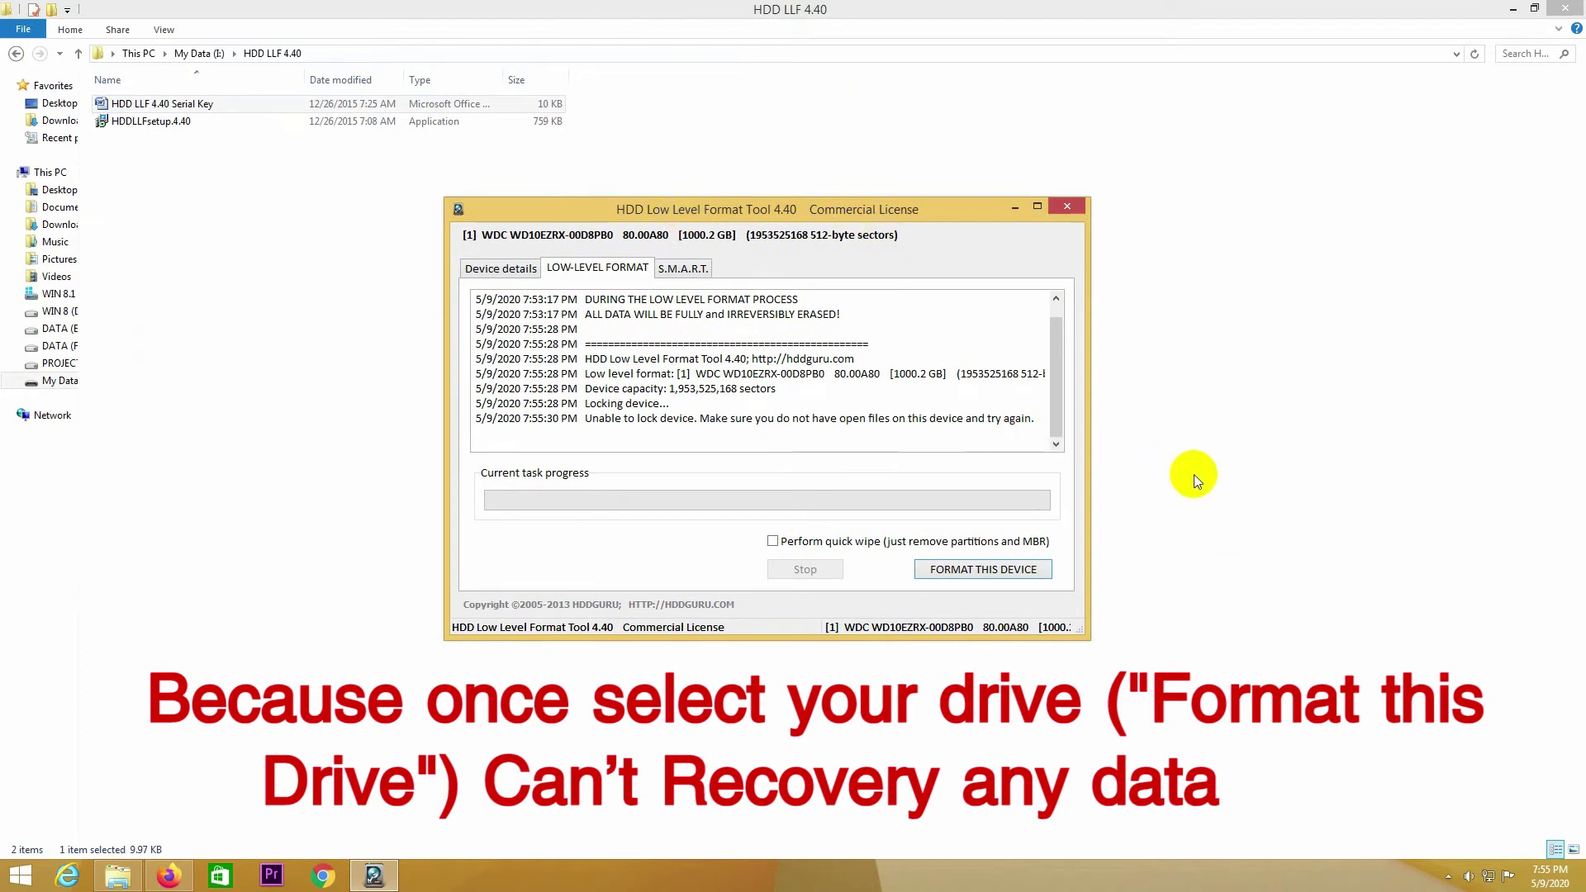
Step: Retry the low-level format of the 1000.2 GB WDC drive with Computer Management closed and review the log
{"action": "left_click", "coordinate": [958, 570]}
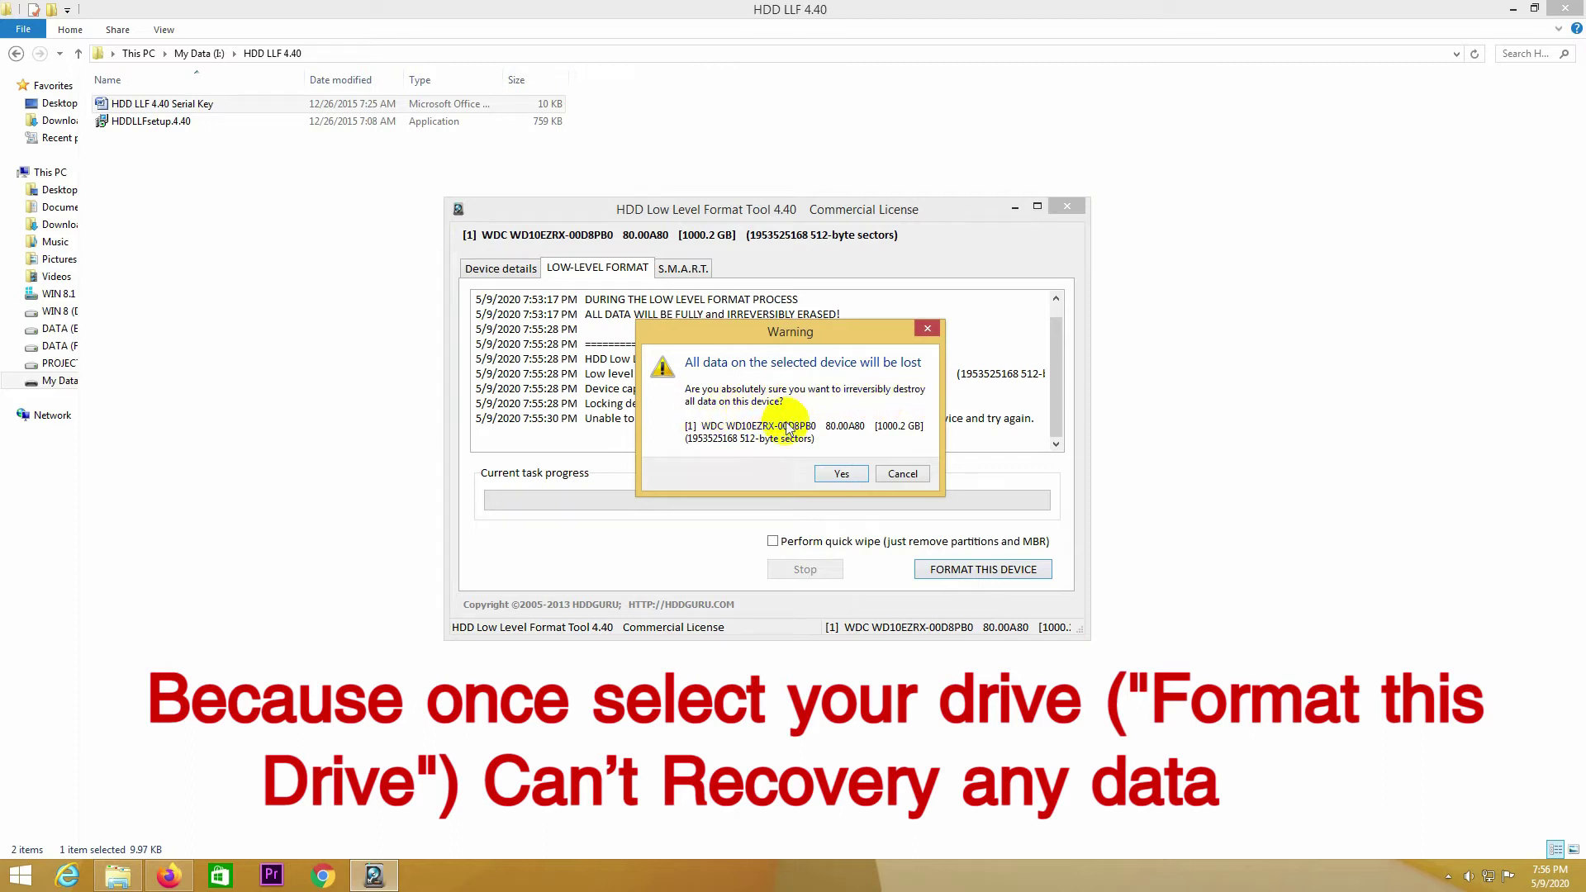
{"action": "left_click", "coordinate": [842, 474]}
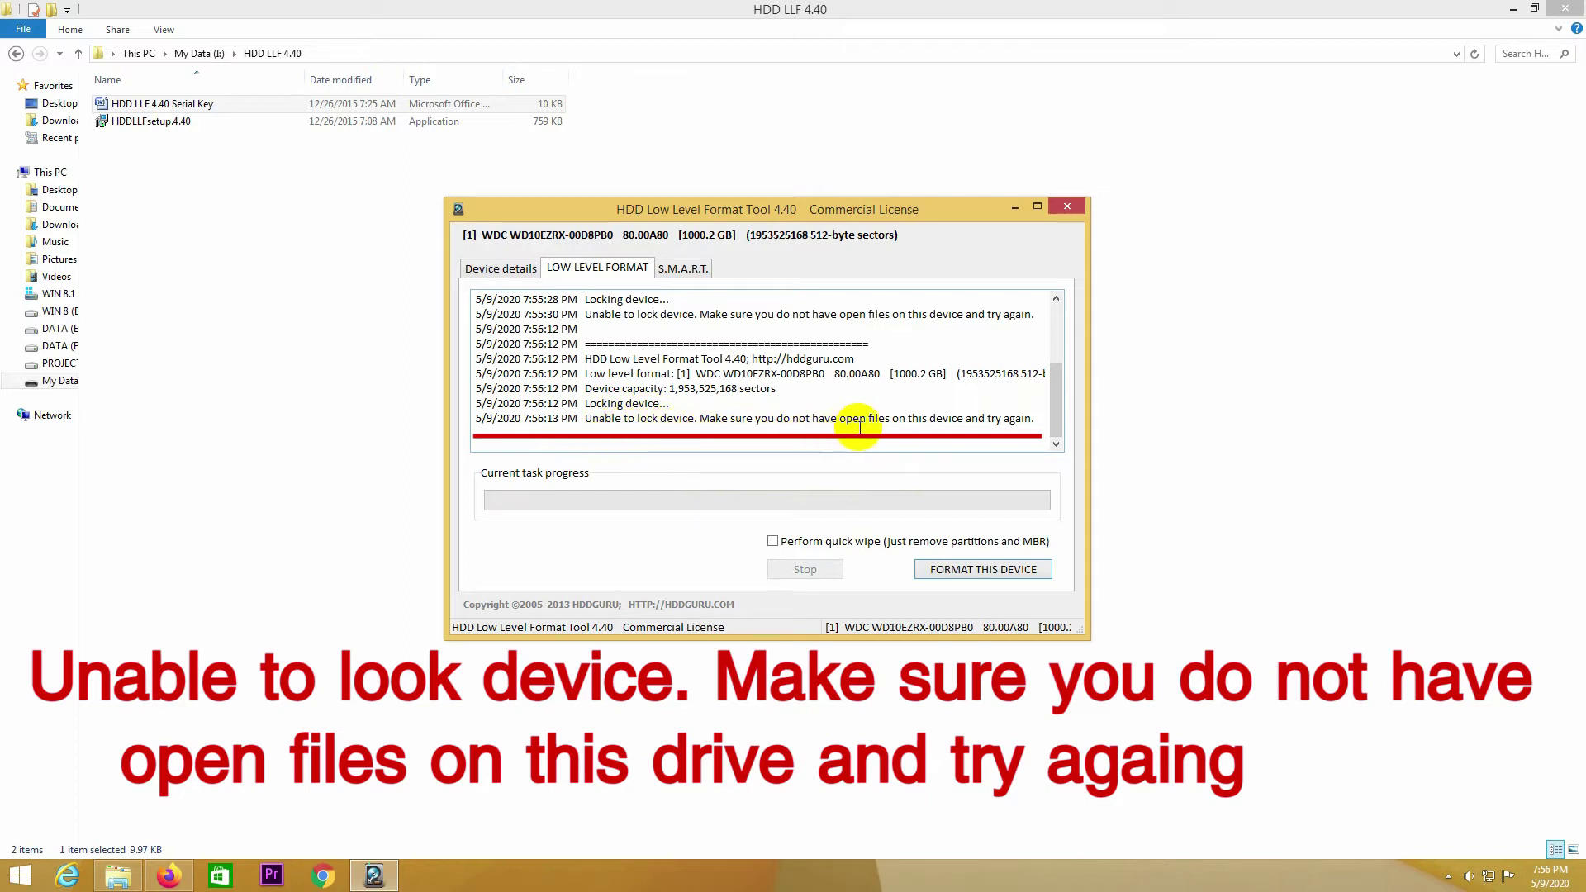
{"action": "mouse_move", "coordinate": [1063, 418]}
{"action": "left_mouse_down"}
{"action": "mouse_move", "coordinate": [1058, 336]}
{"action": "mouse_move", "coordinate": [1052, 418]}
{"action": "left_mouse_up"}
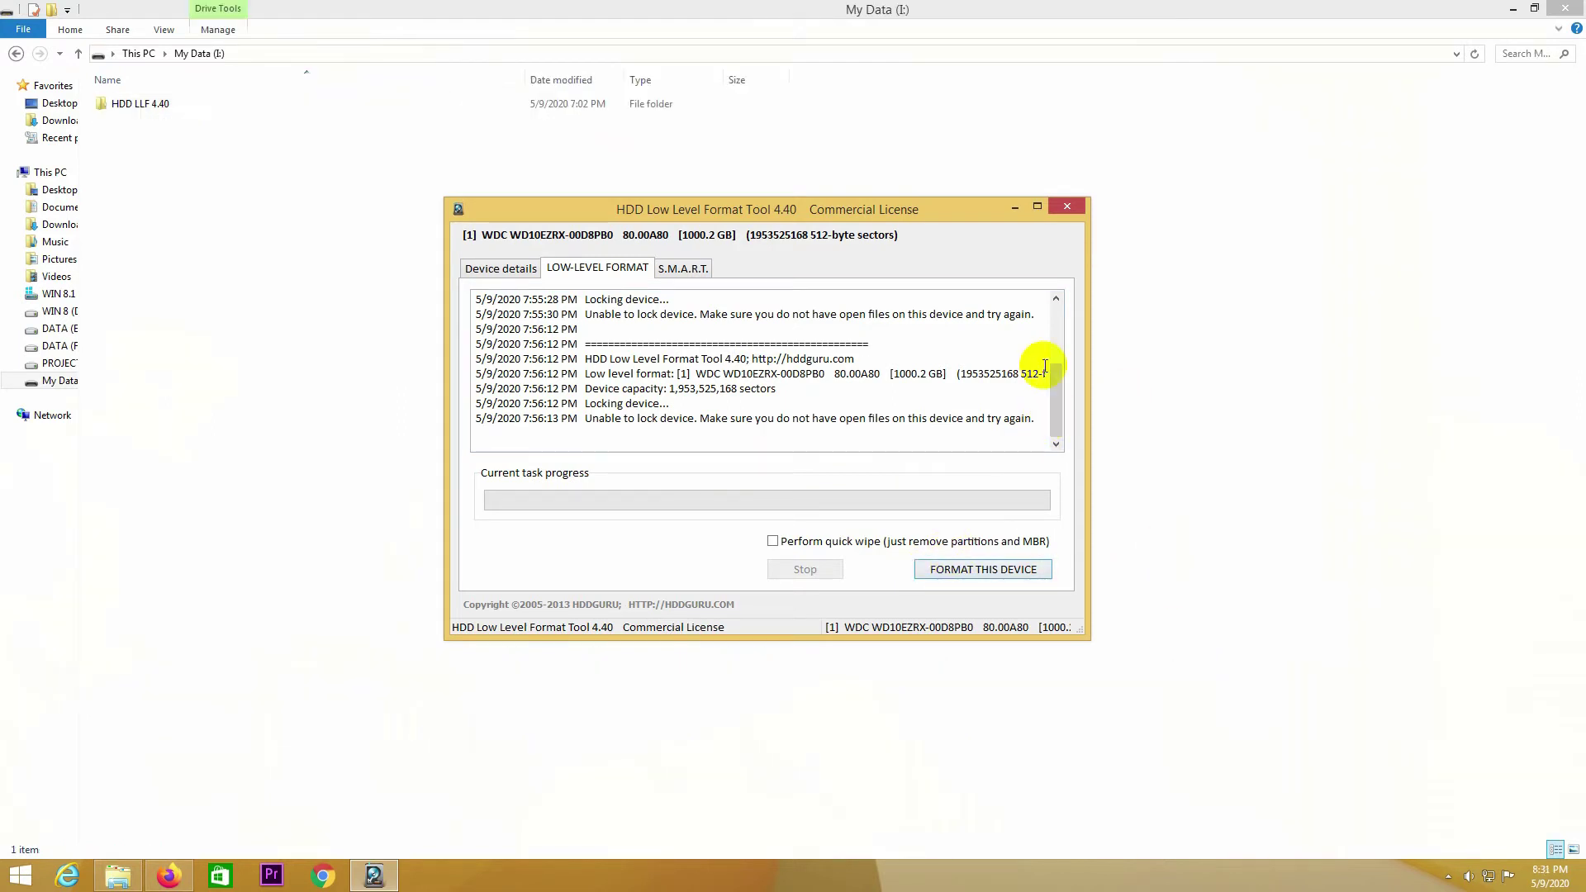
Step: Close HDD Low Level Format Tool and open Command Prompt through a system search for "cmd"
{"action": "left_click", "coordinate": [1069, 210]}
{"action": "mouse_move", "coordinate": [1568, 623]}
{"action": "left_click", "coordinate": [1553, 409]}
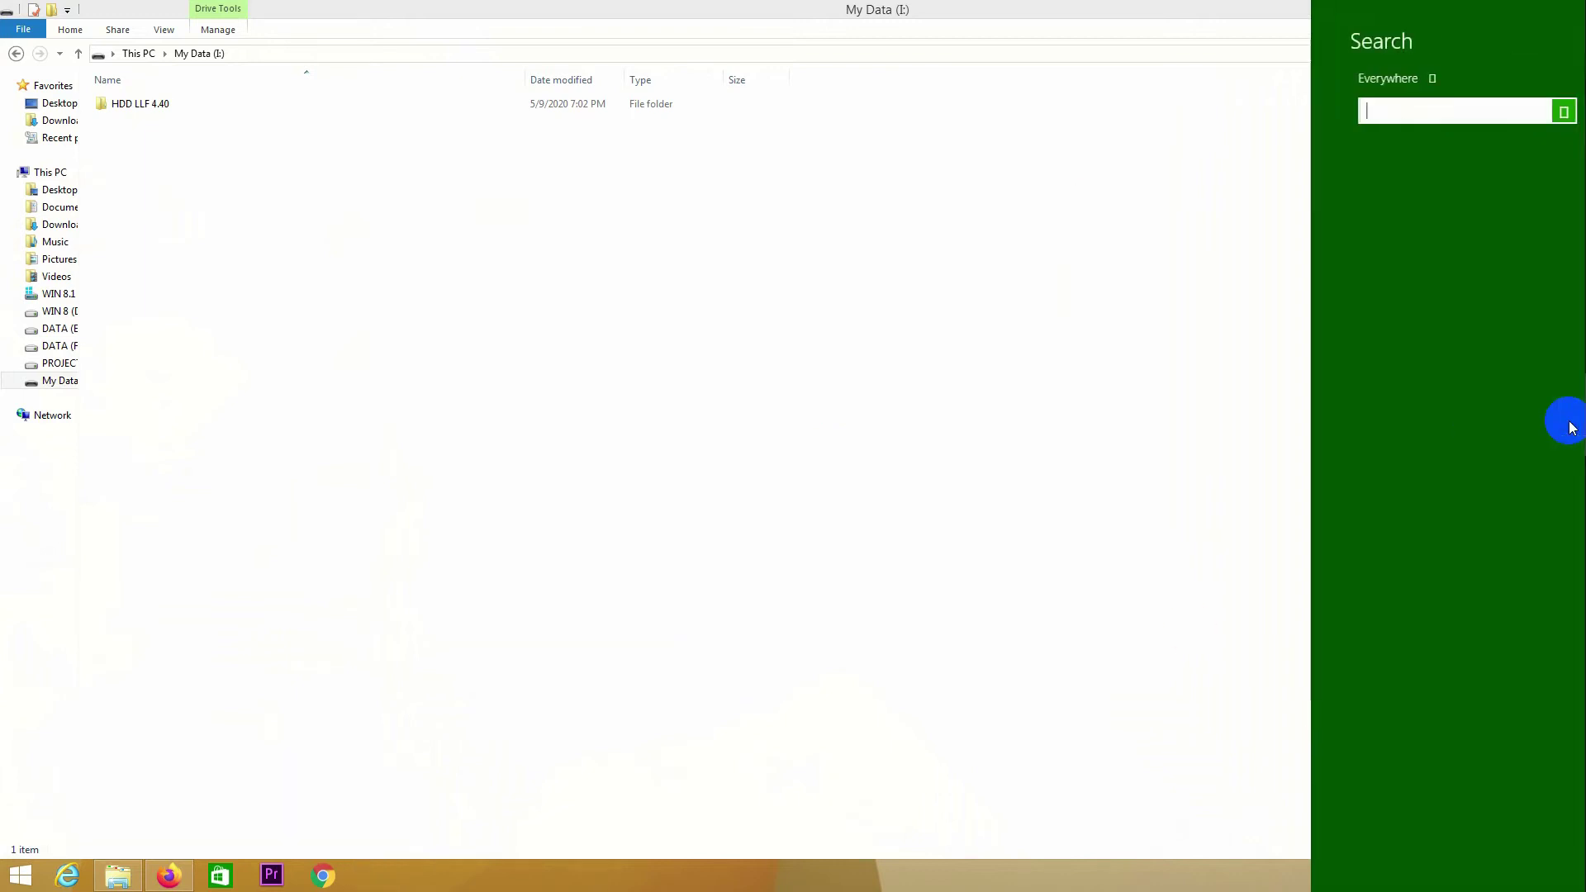
{"action": "type", "text": "cmd"}
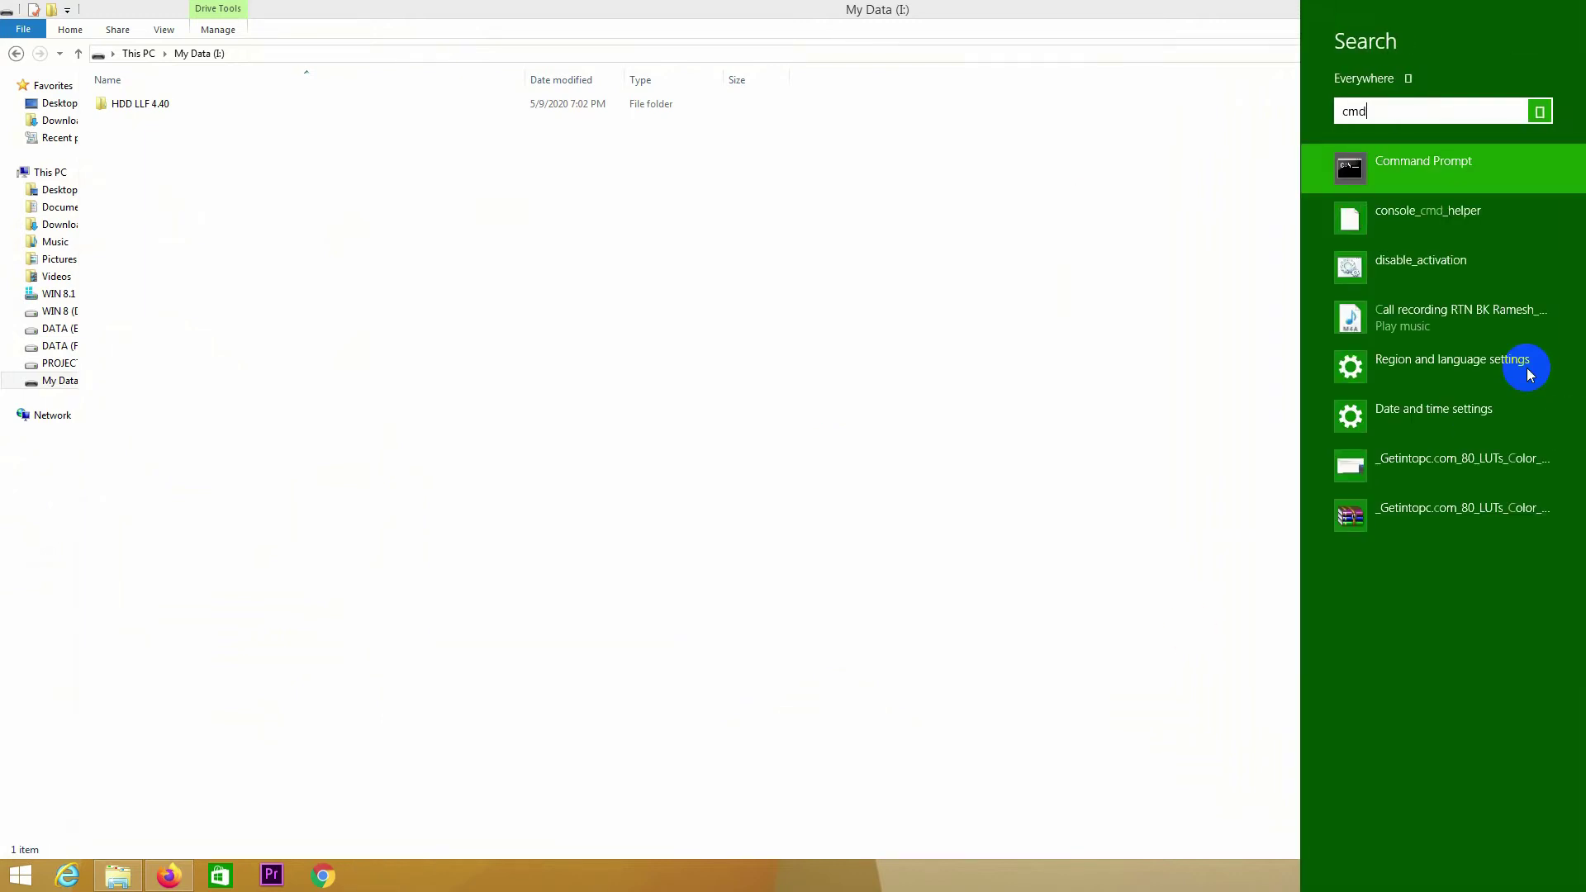
{"action": "key", "text": "Return"}
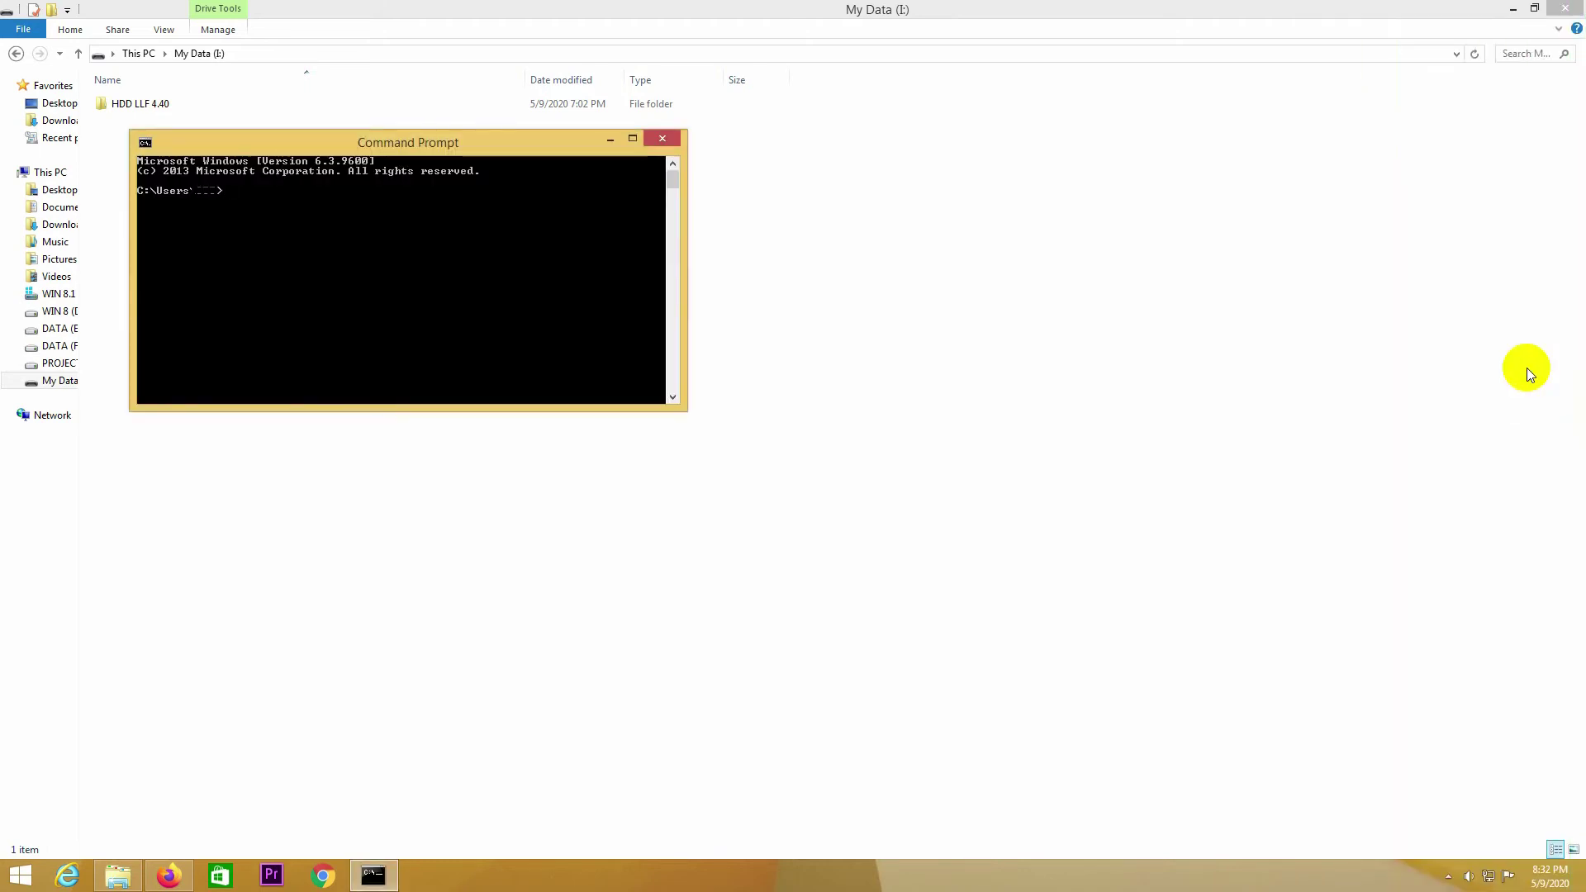
Step: Start diskpart, list the disks, select disk 1 and clean it
{"action": "type", "text": "diskpart"}
{"action": "key", "text": "Return"}
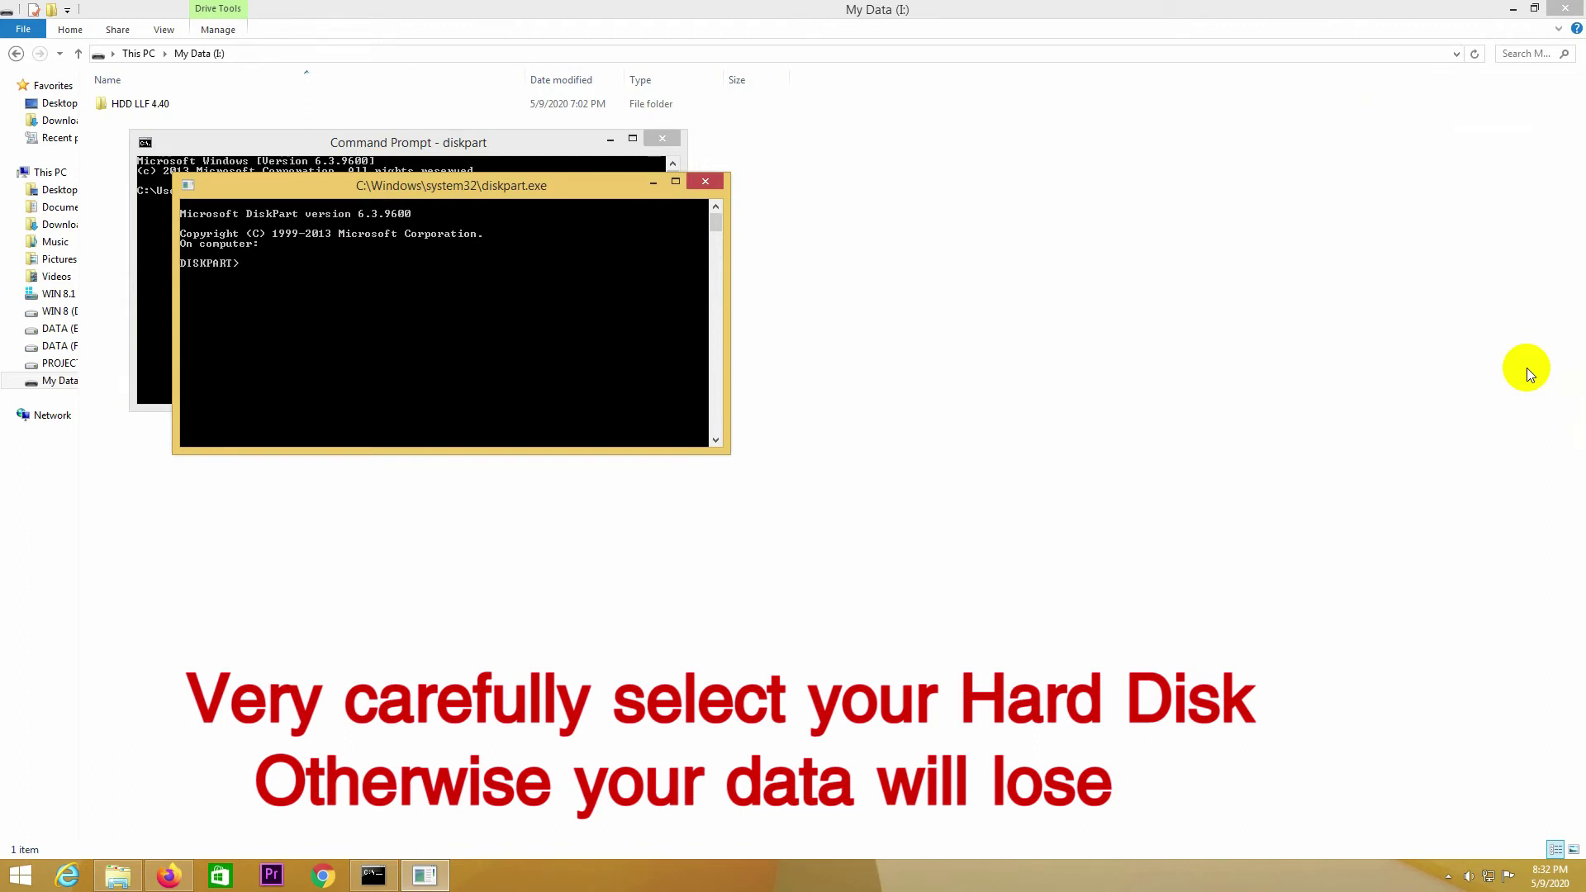
{"action": "type", "text": "list disk"}
{"action": "key", "text": "Return"}
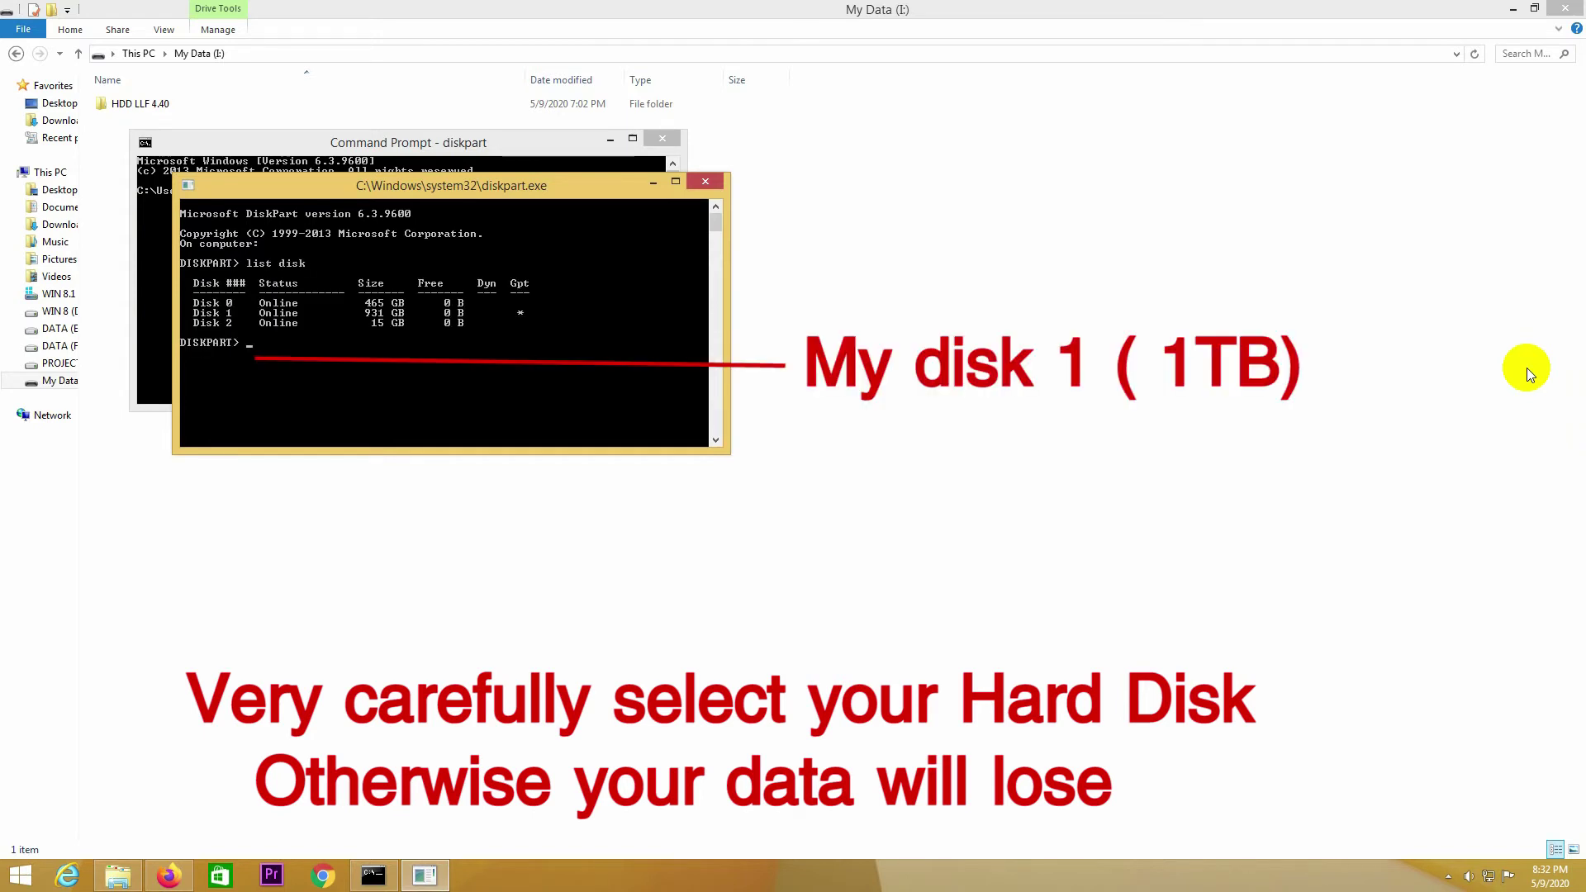
{"action": "type", "text": "select disk 1"}
{"action": "key", "text": "Return"}
{"action": "type", "text": "clean"}
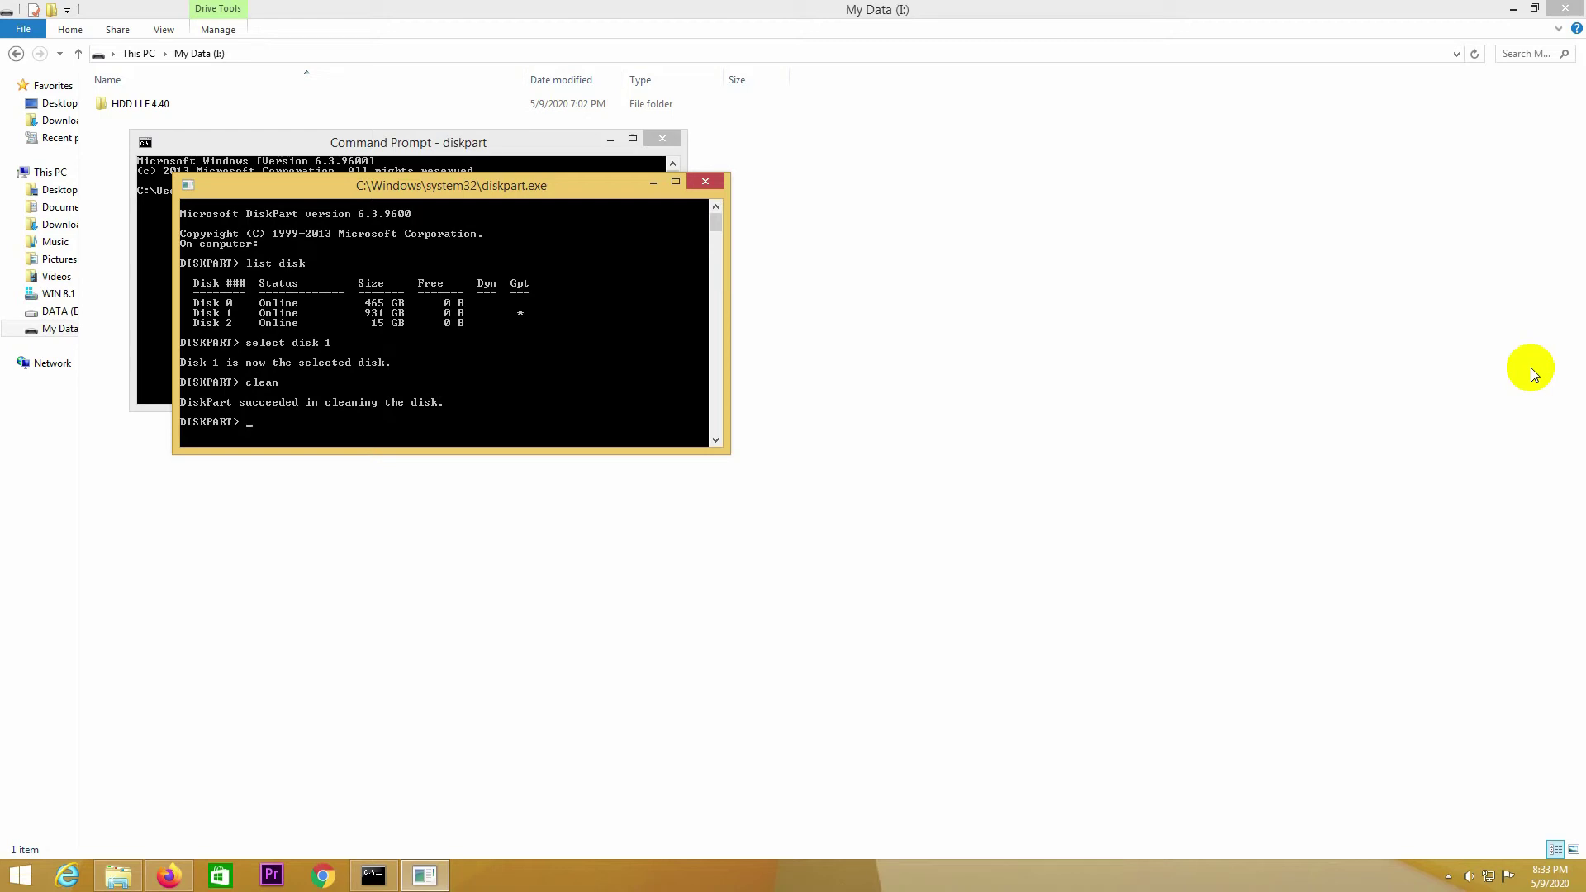
{"action": "left_click", "coordinate": [319, 423]}
{"action": "type", "text": "cre"}
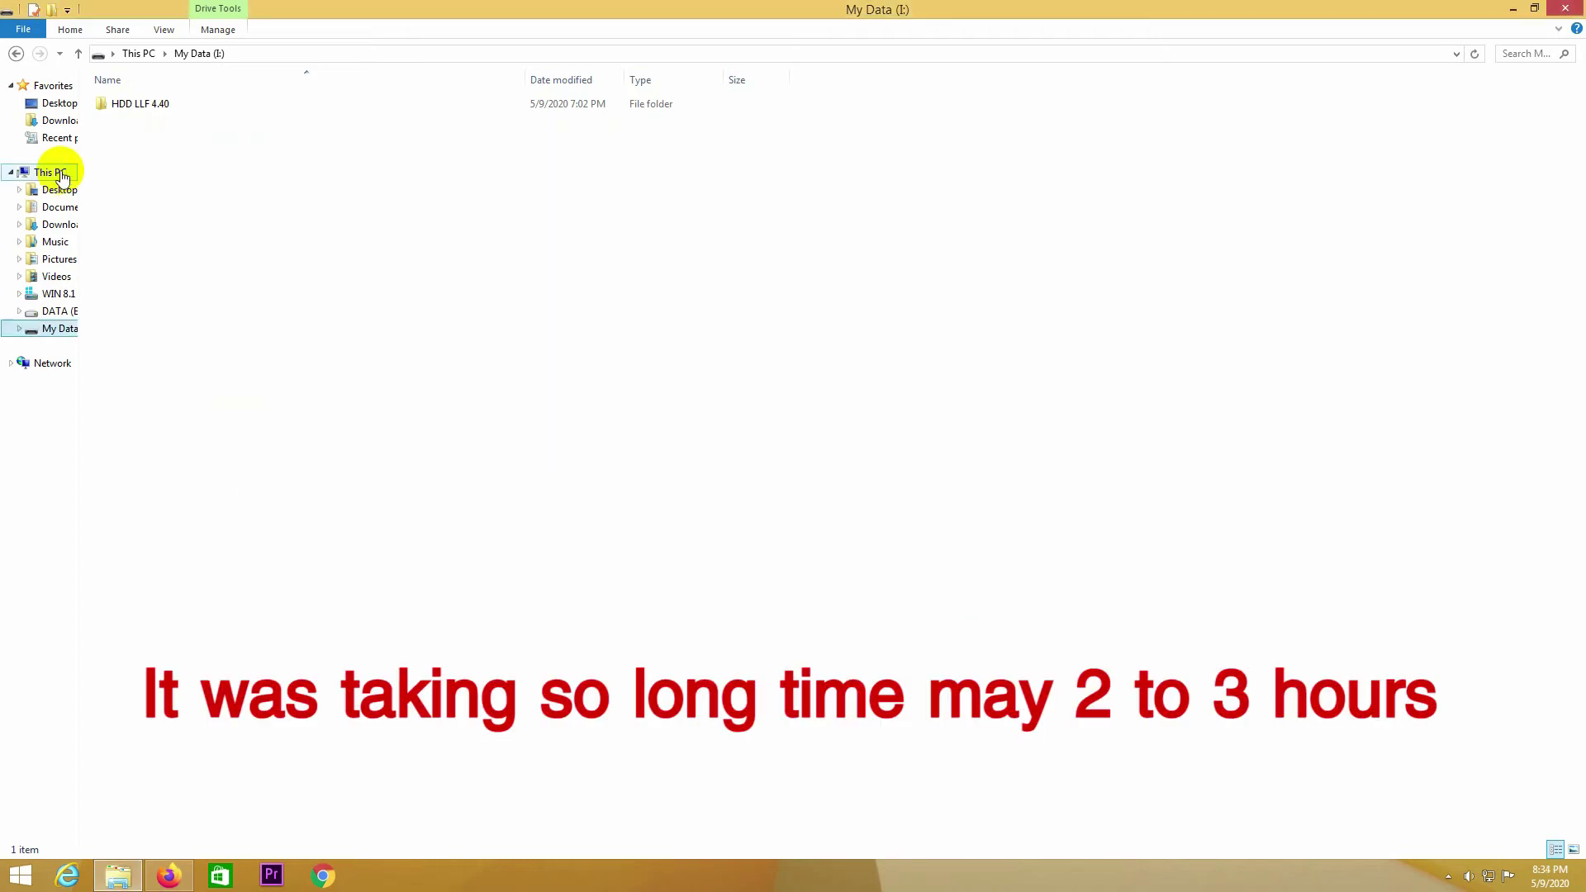
Step: Open Computer Management for This PC, dismiss the disk initialization in Disk Management and check Disk 1's partitions
{"action": "right_click", "coordinate": [62, 176]}
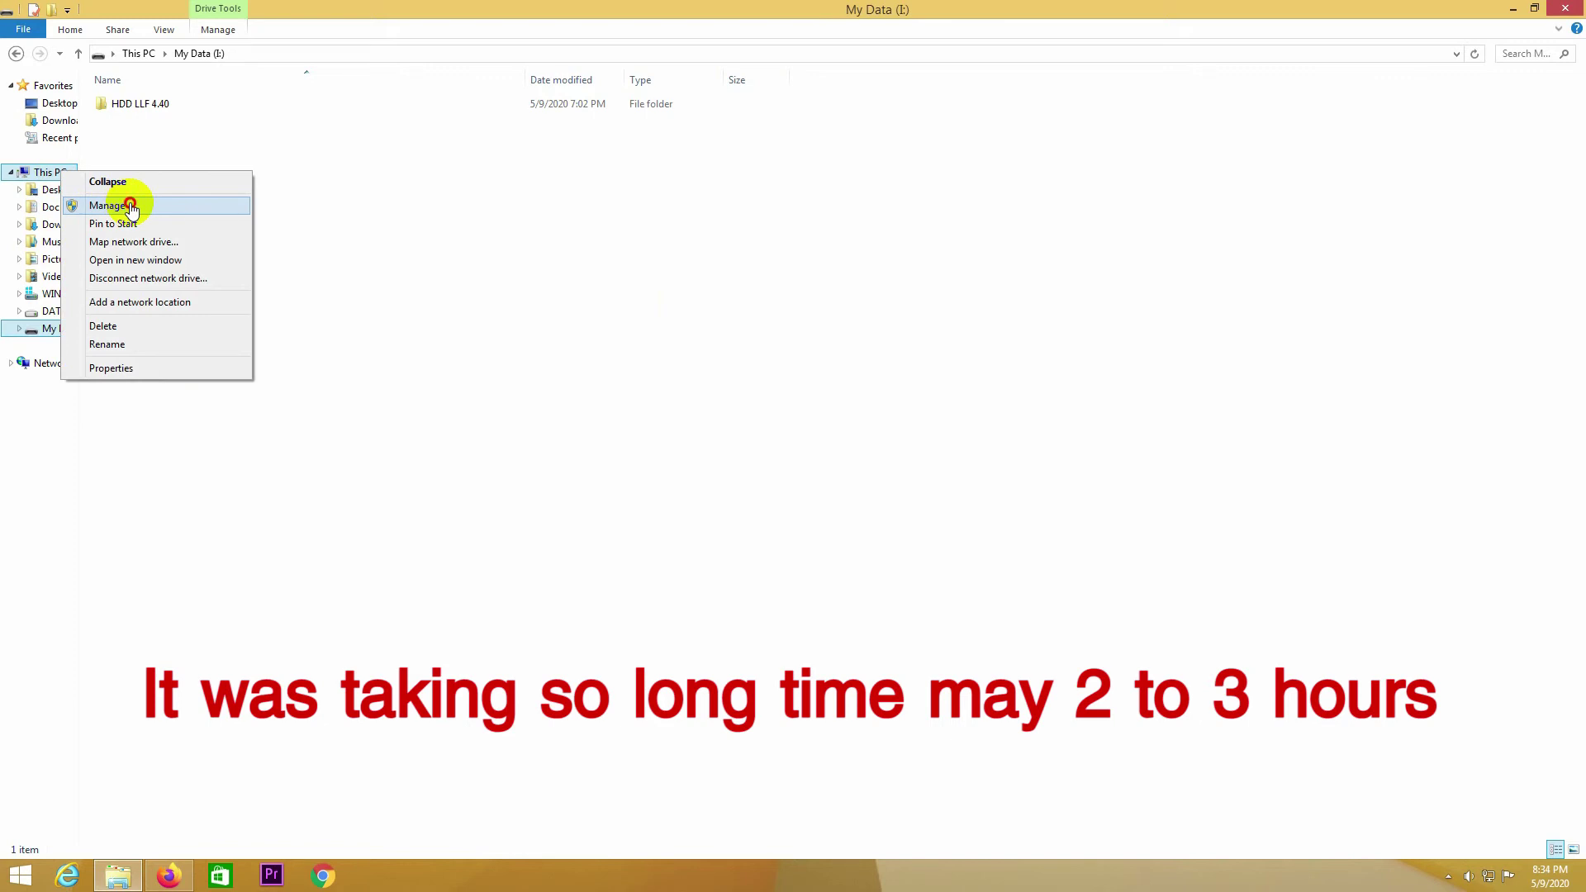
{"action": "left_click", "coordinate": [132, 208]}
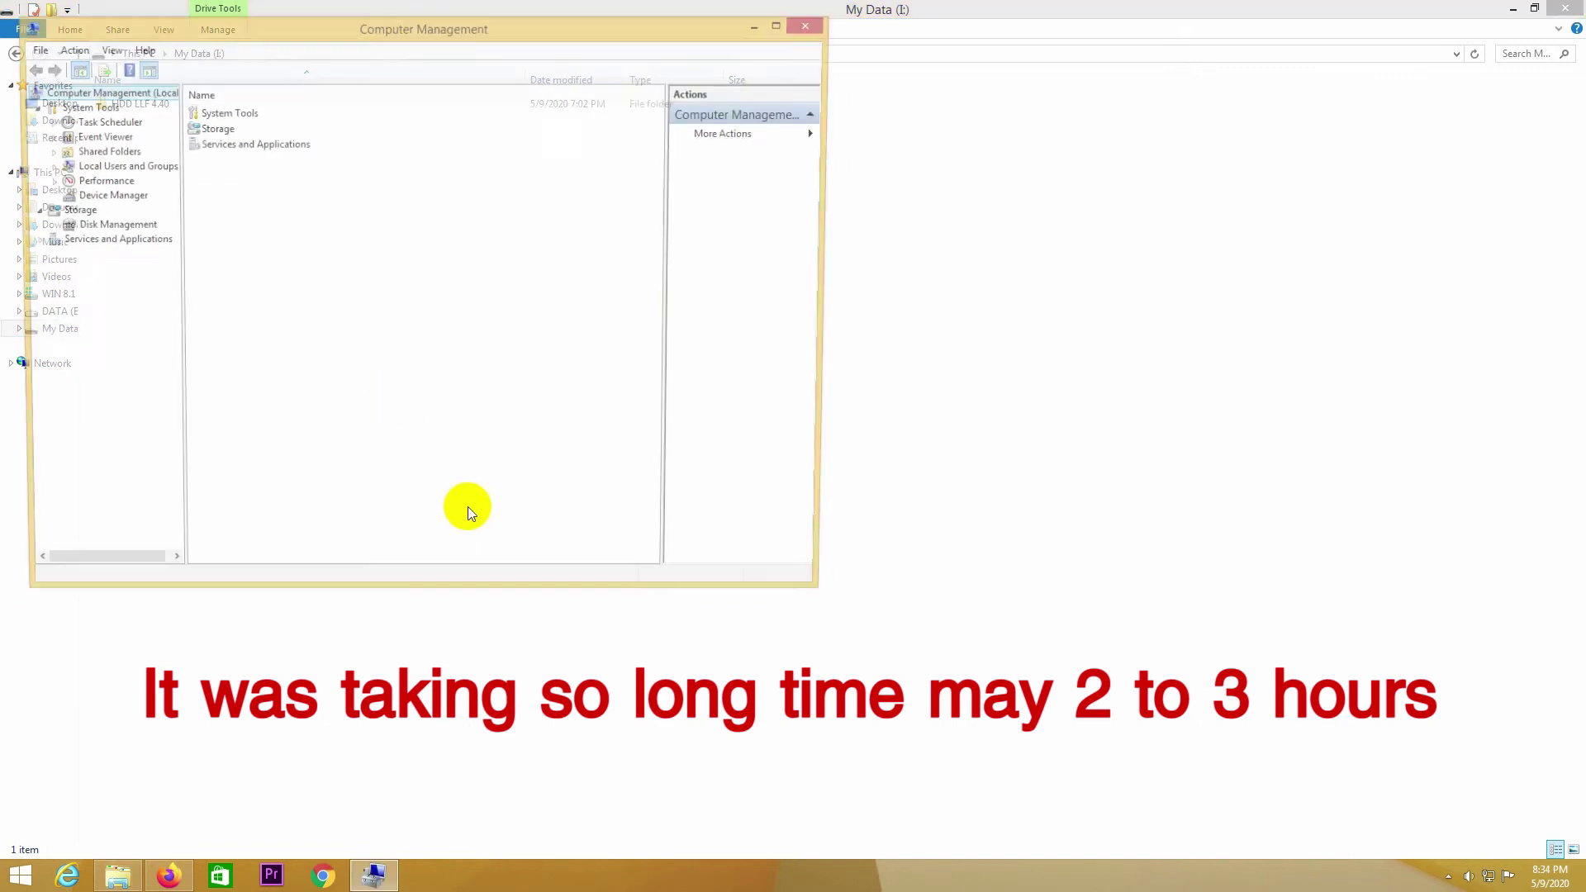
{"action": "left_click", "coordinate": [130, 226]}
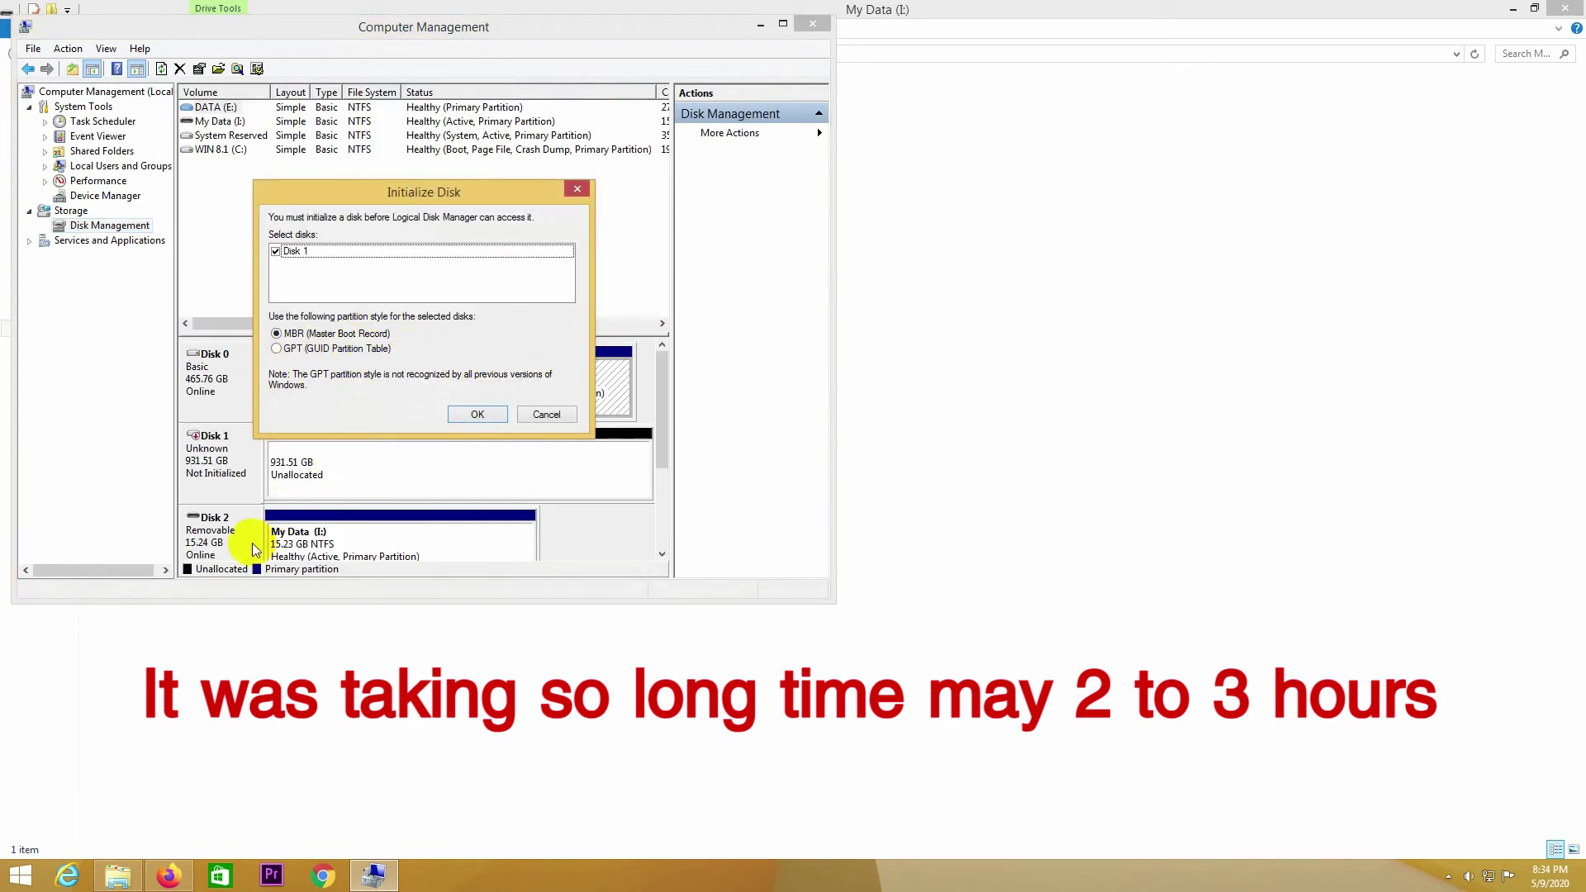
{"action": "left_click", "coordinate": [576, 192]}
{"action": "mouse_move", "coordinate": [662, 393]}
{"action": "left_mouse_down"}
{"action": "mouse_move", "coordinate": [670, 477]}
{"action": "mouse_move", "coordinate": [665, 389]}
{"action": "left_mouse_up"}
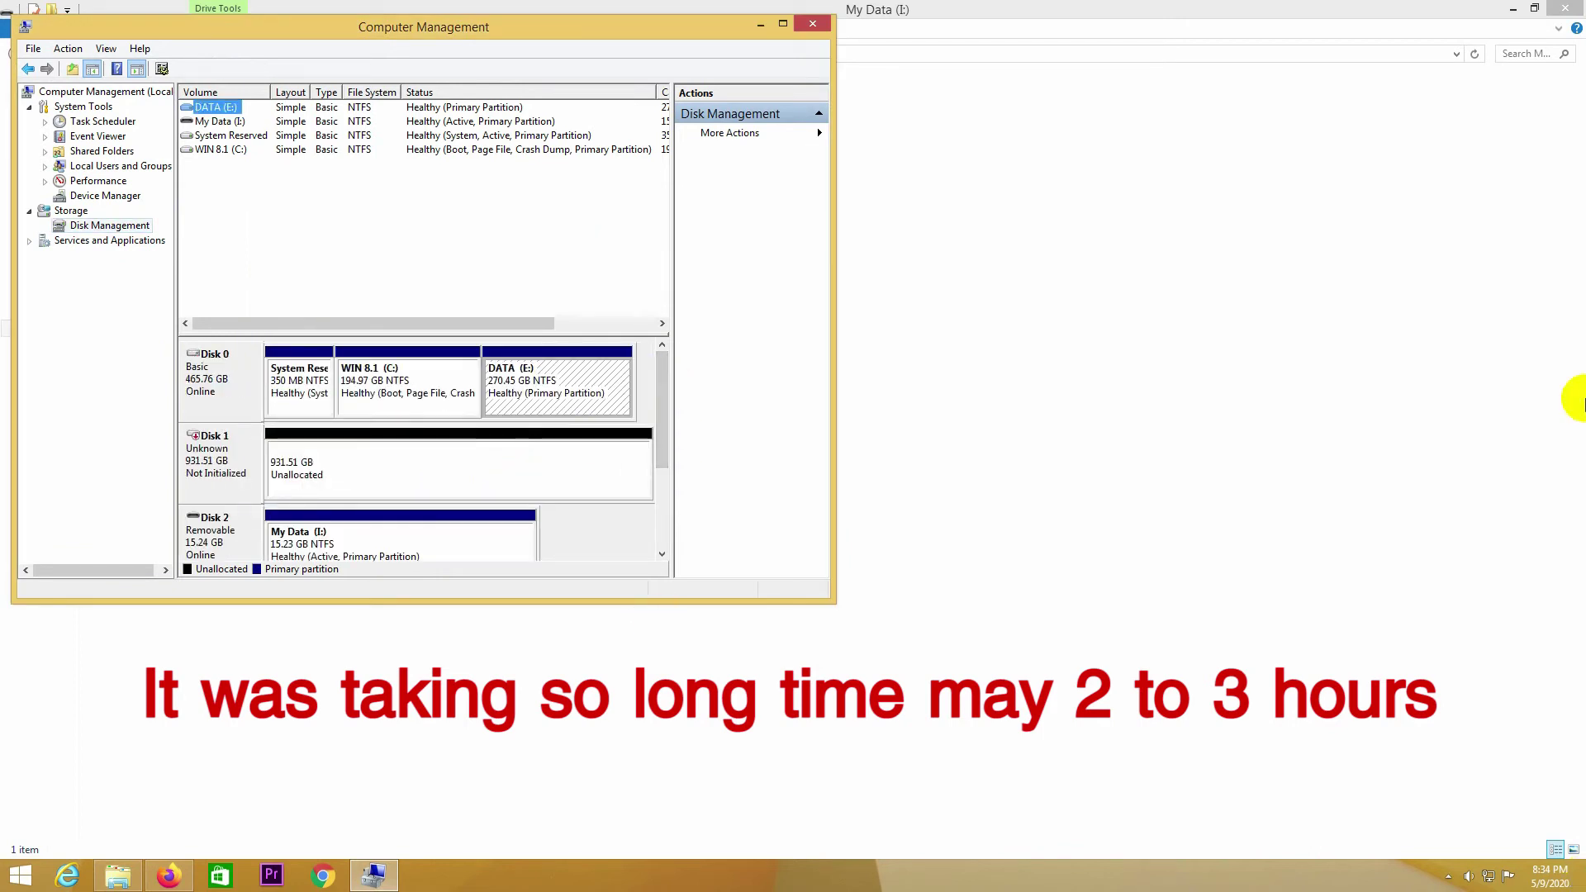
Step: Relaunch HDD Low Level Format Tool through a system search for "low" and continue with the 1000.2 GB WDC WD10EZRX-00D8PB0 drive
{"action": "mouse_move", "coordinate": [1574, 396]}
{"action": "left_click", "coordinate": [1523, 350]}
{"action": "type", "text": "low"}
{"action": "left_click", "coordinate": [1447, 160]}
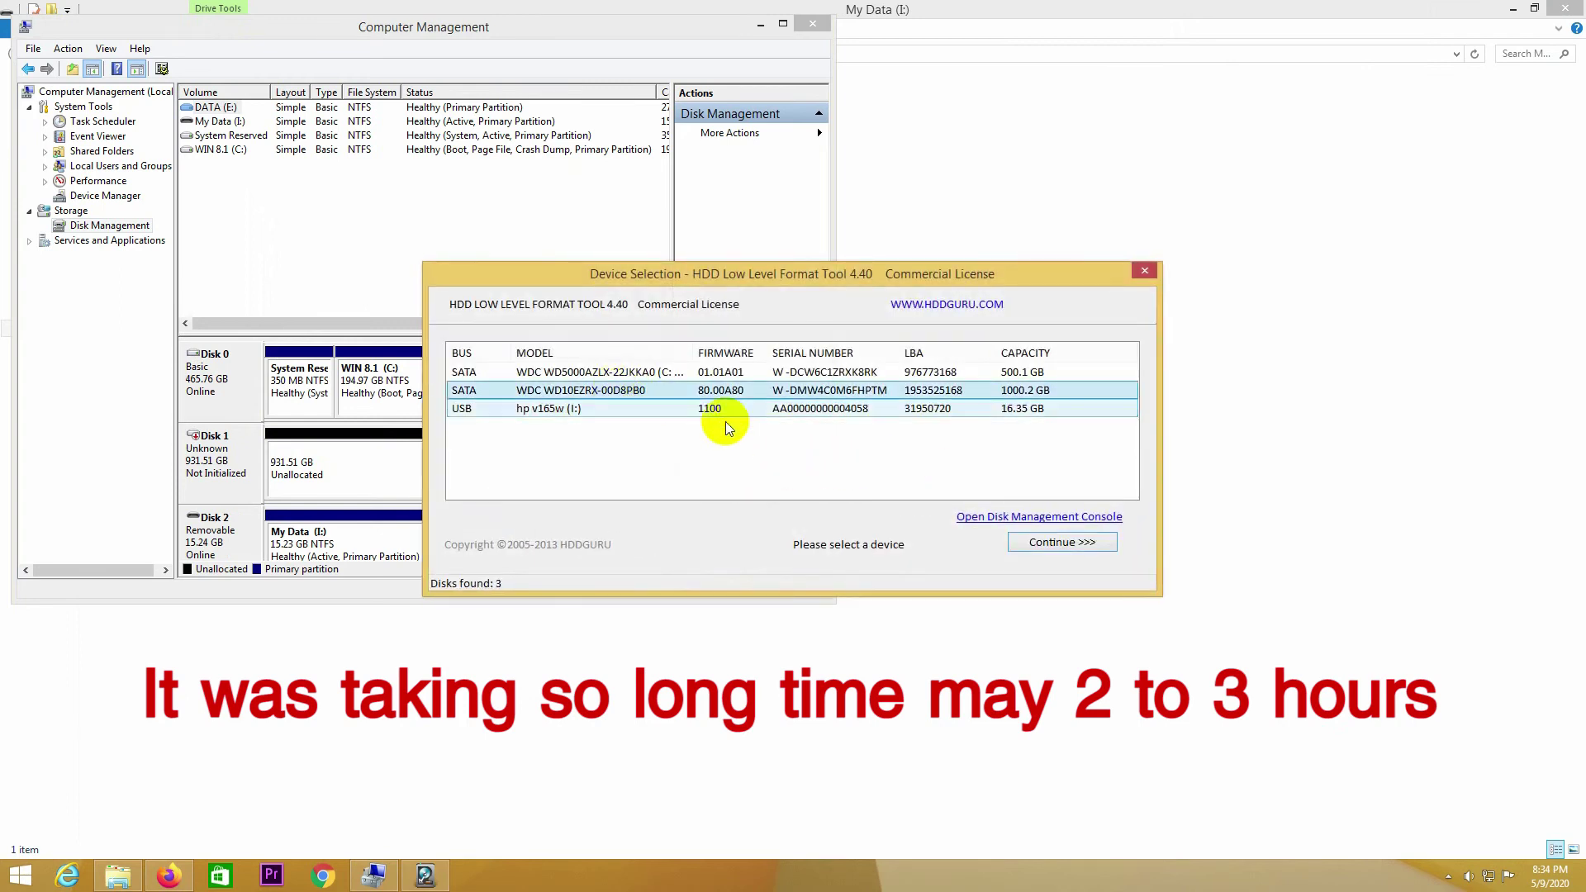
{"action": "left_click", "coordinate": [1012, 395]}
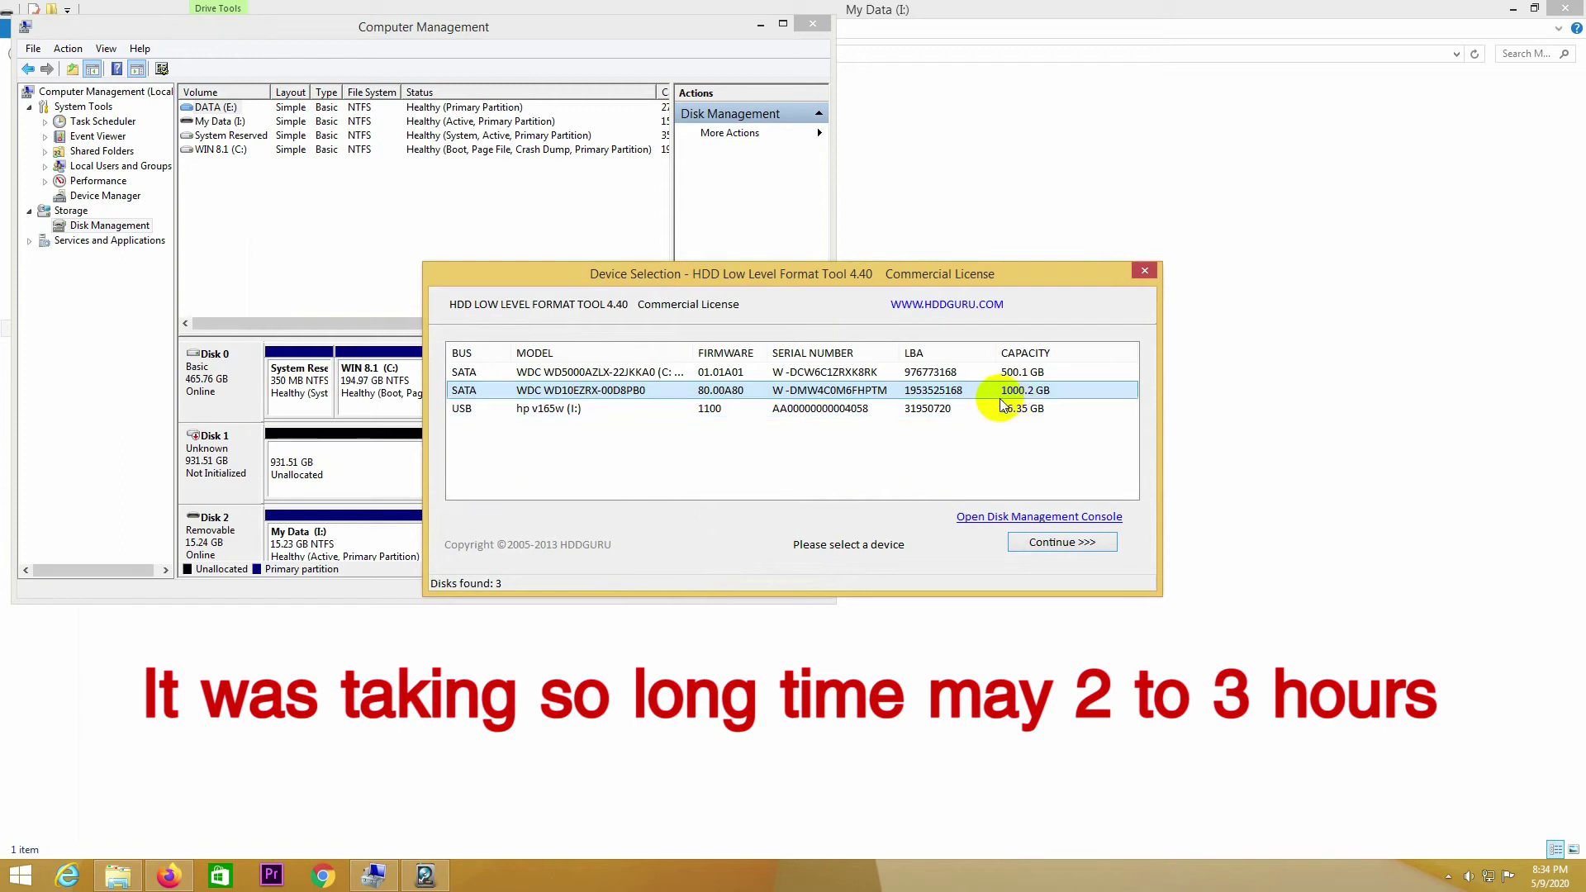
{"action": "left_click", "coordinate": [1097, 542]}
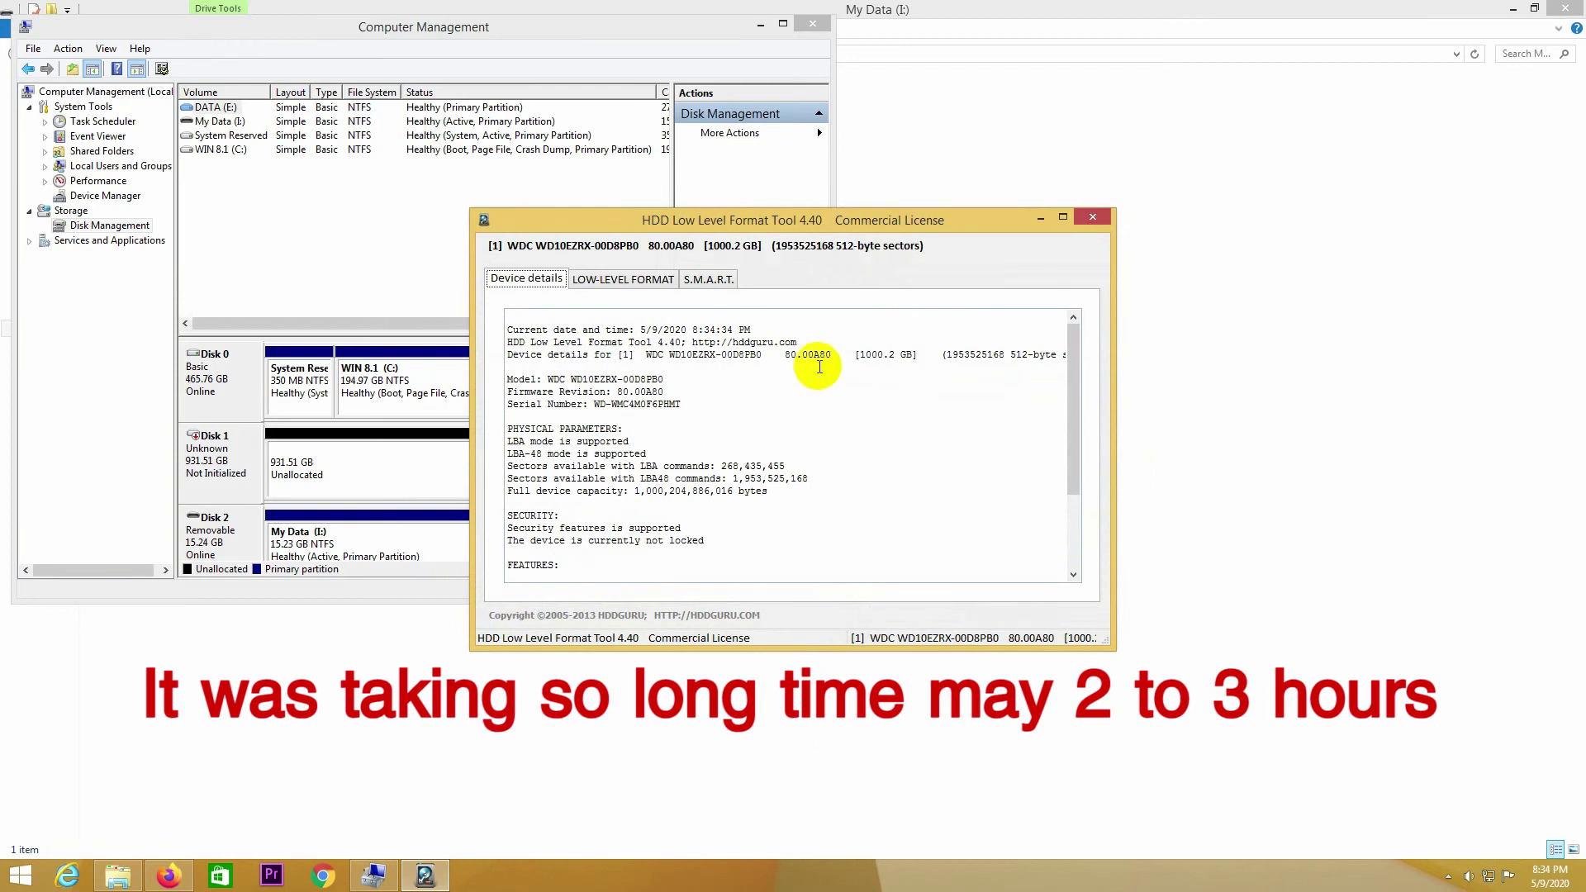
Step: Start the full low-level format of the WDC drive without quick wipe, agree to erase all data, and close Computer Management
{"action": "left_click", "coordinate": [641, 281]}
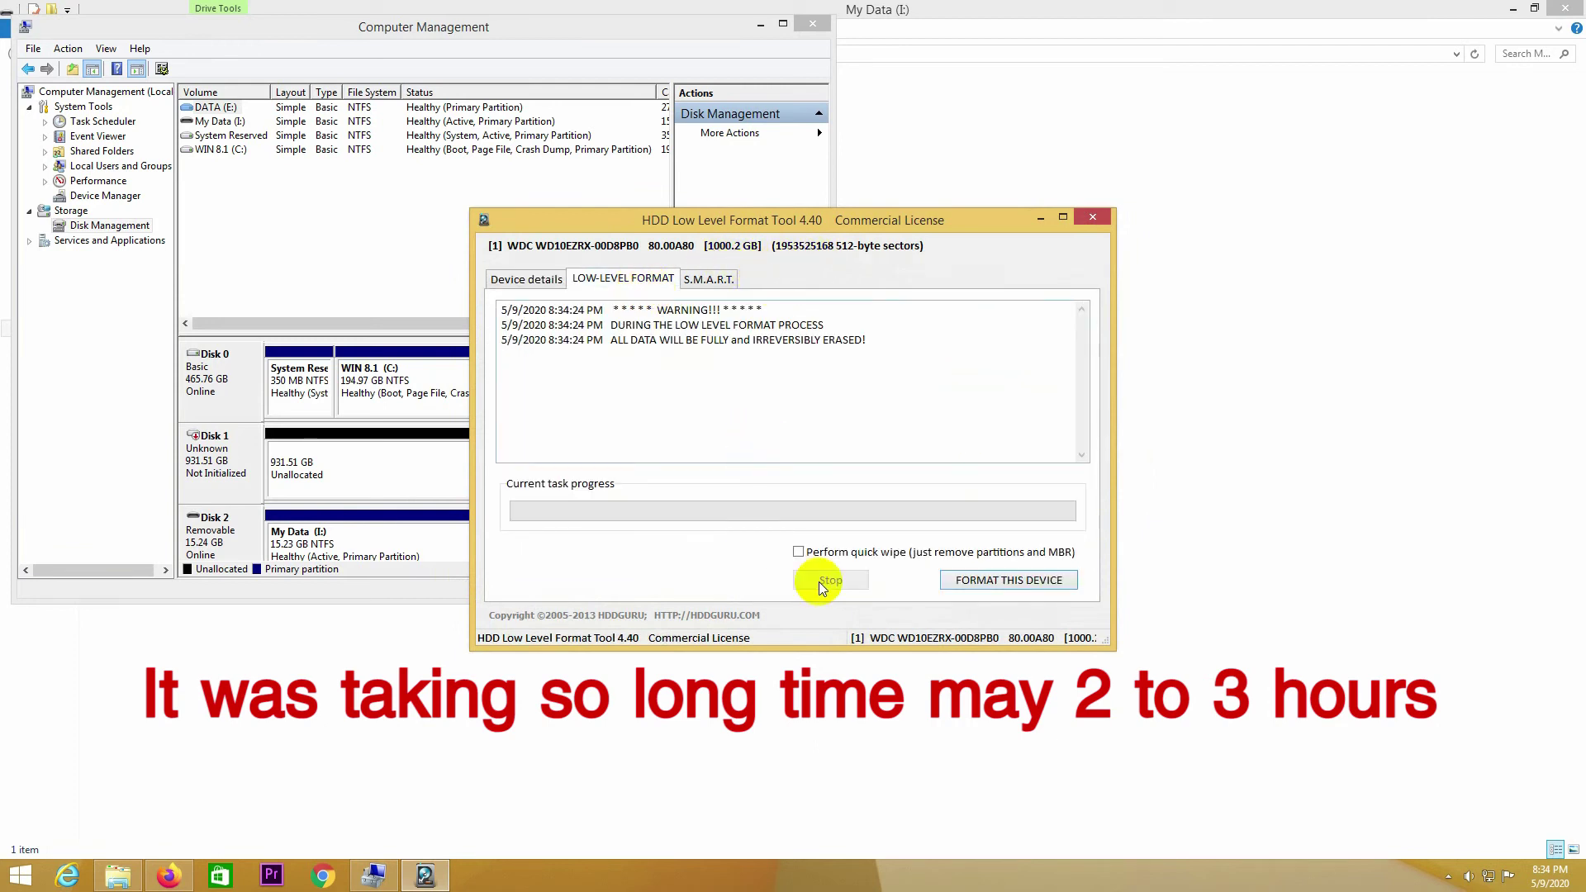
{"action": "left_click", "coordinate": [1018, 582]}
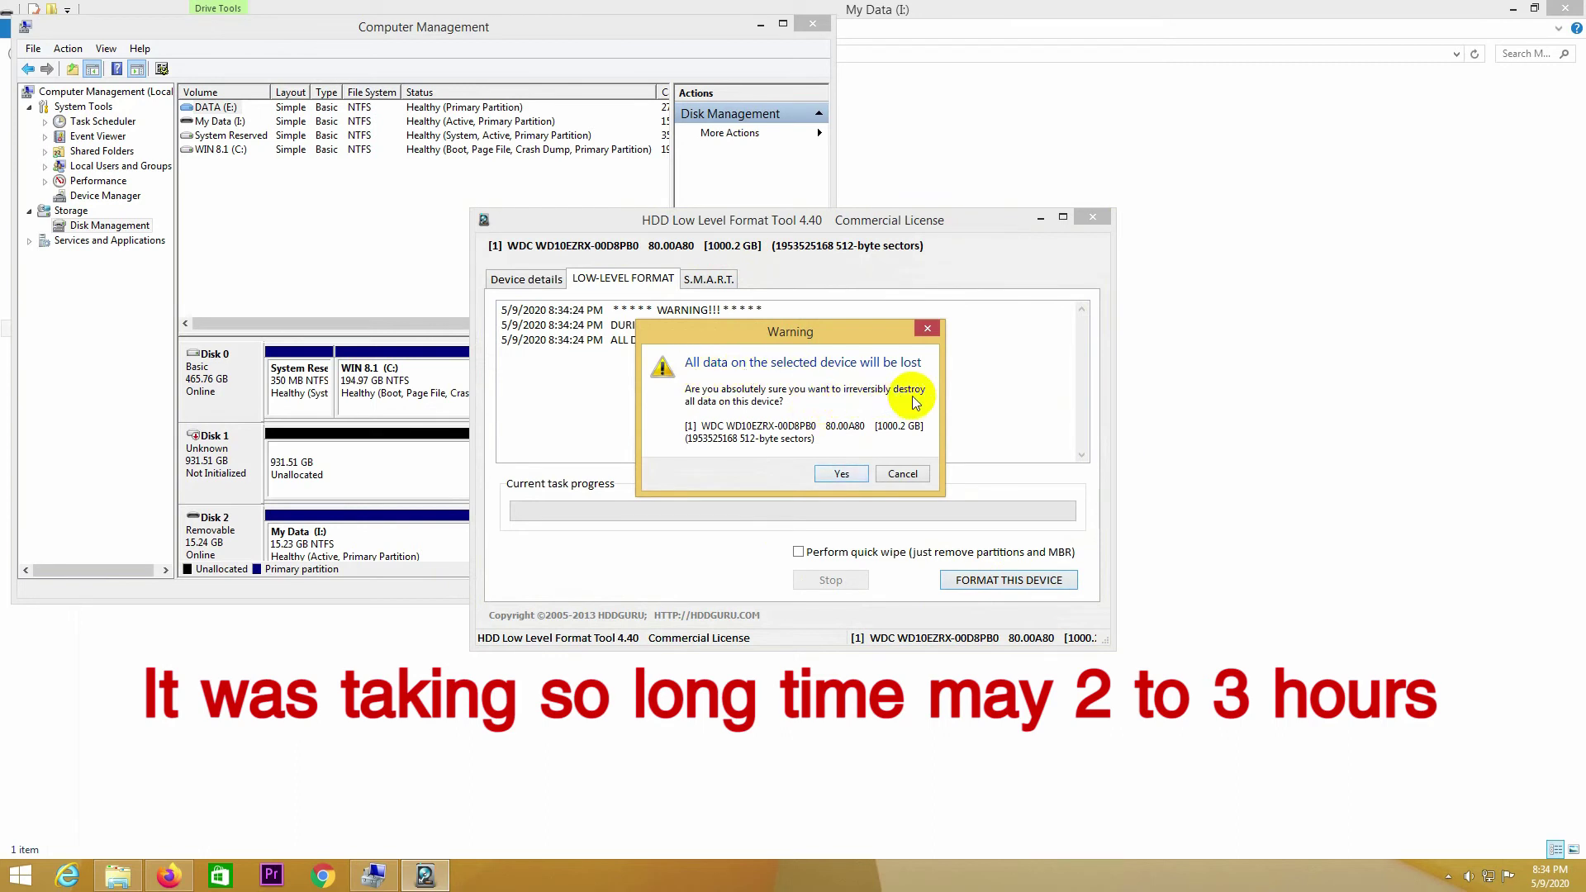
{"action": "left_click", "coordinate": [858, 475]}
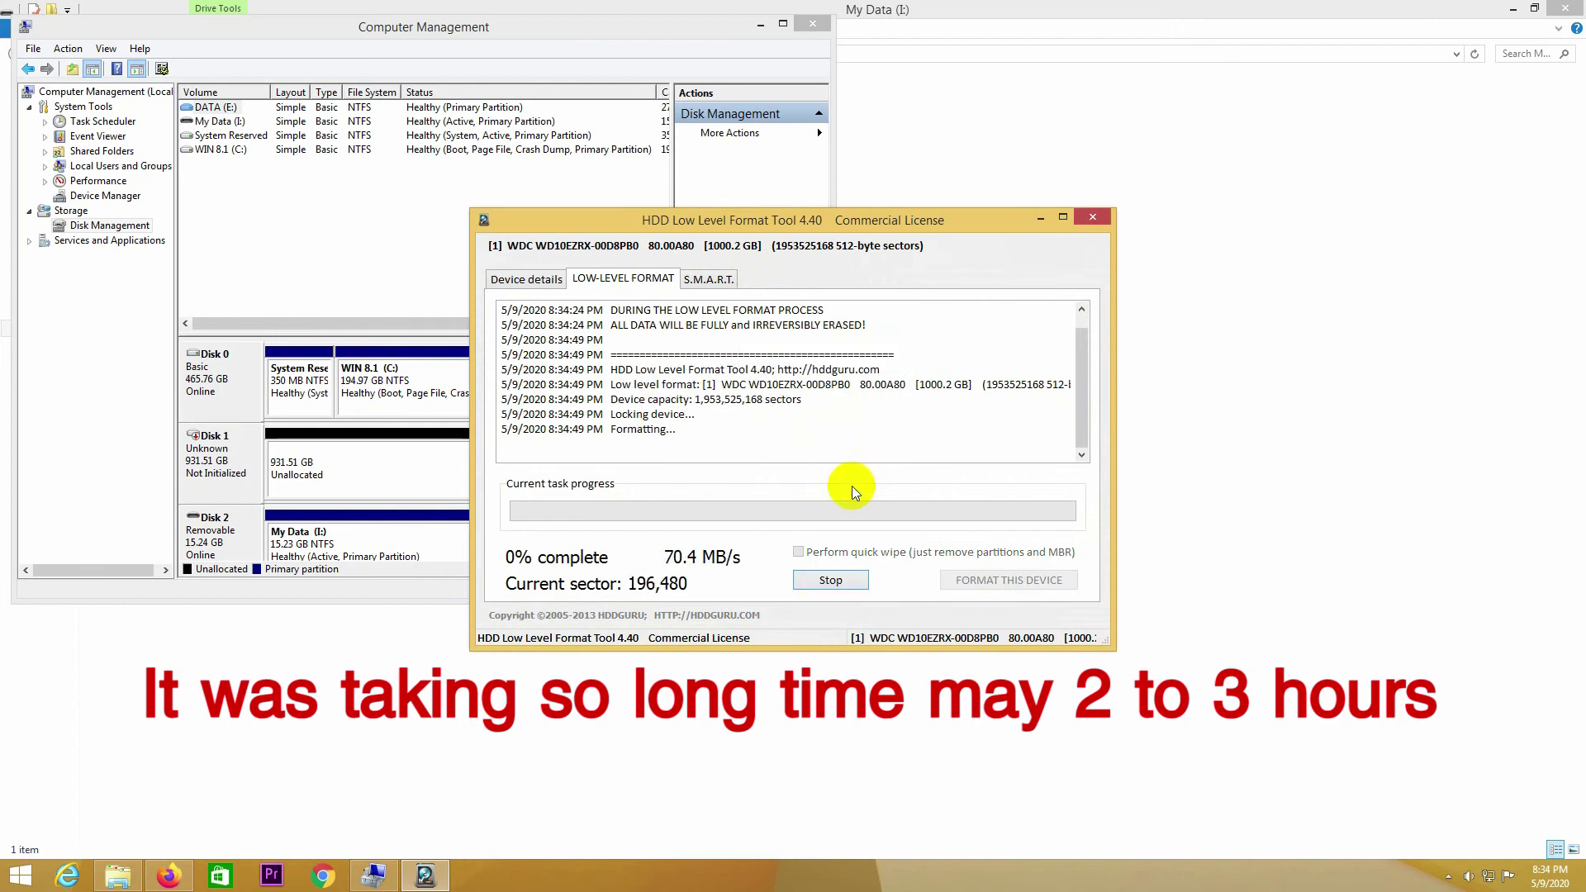
{"action": "left_click", "coordinate": [811, 35]}
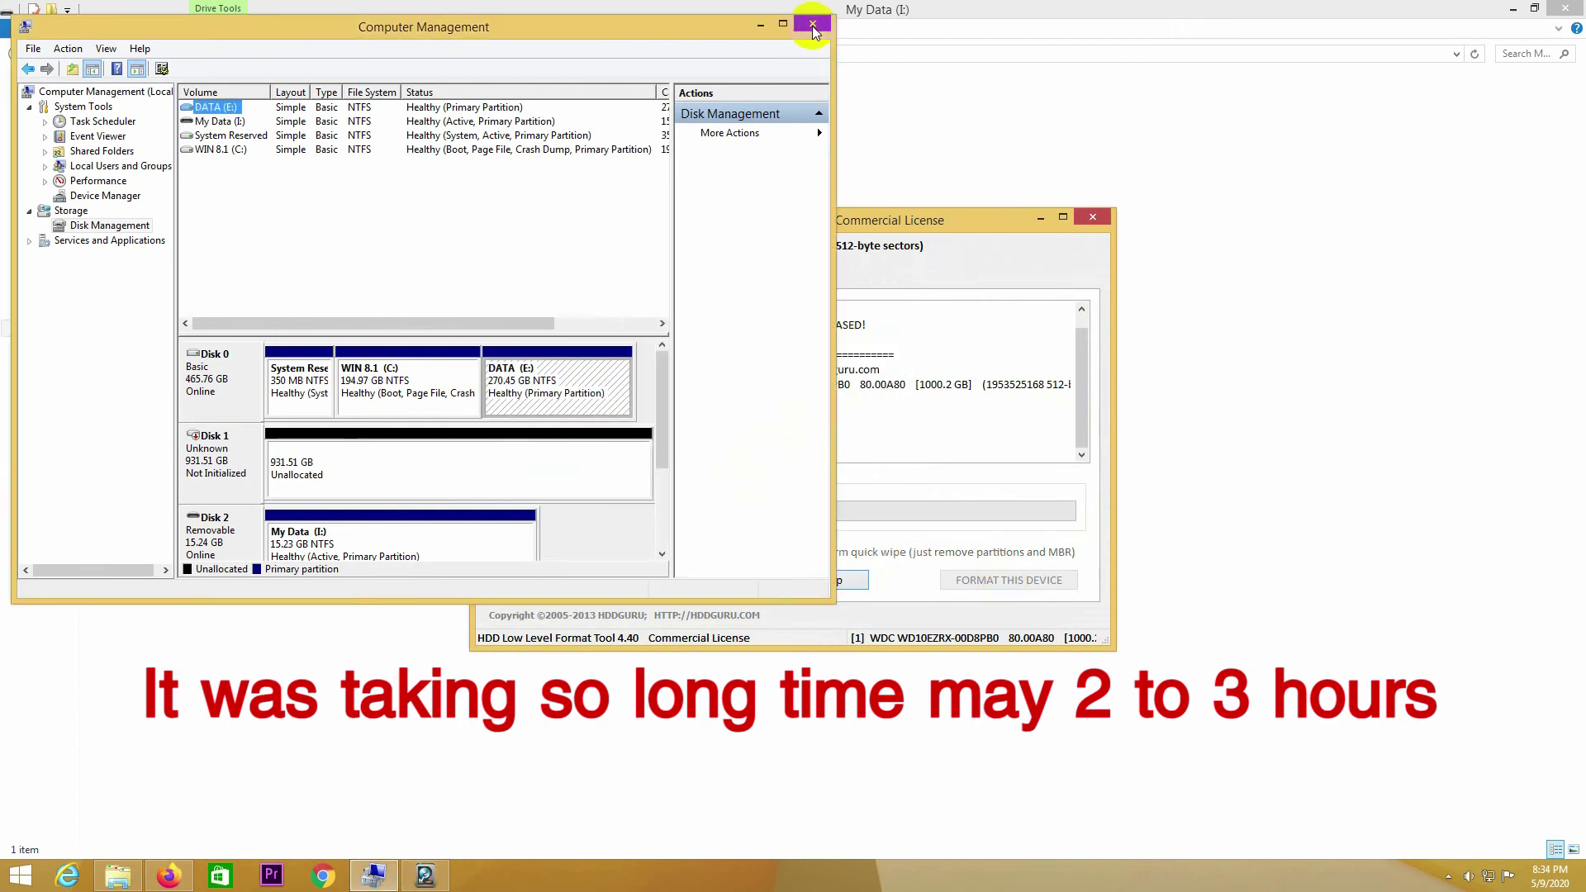
{"action": "left_click", "coordinate": [813, 26]}
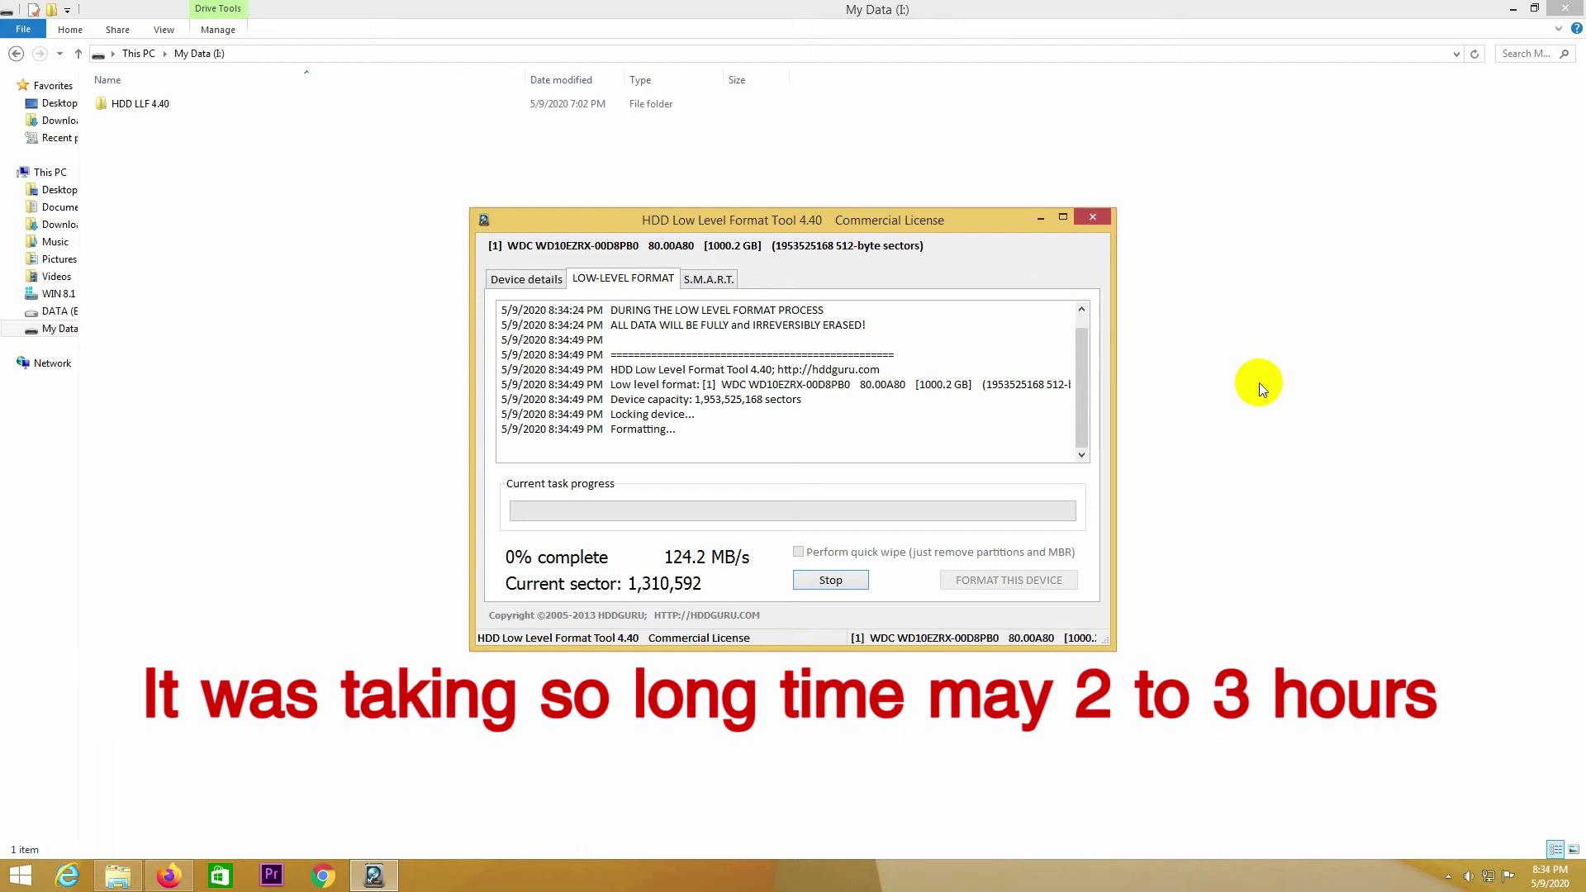